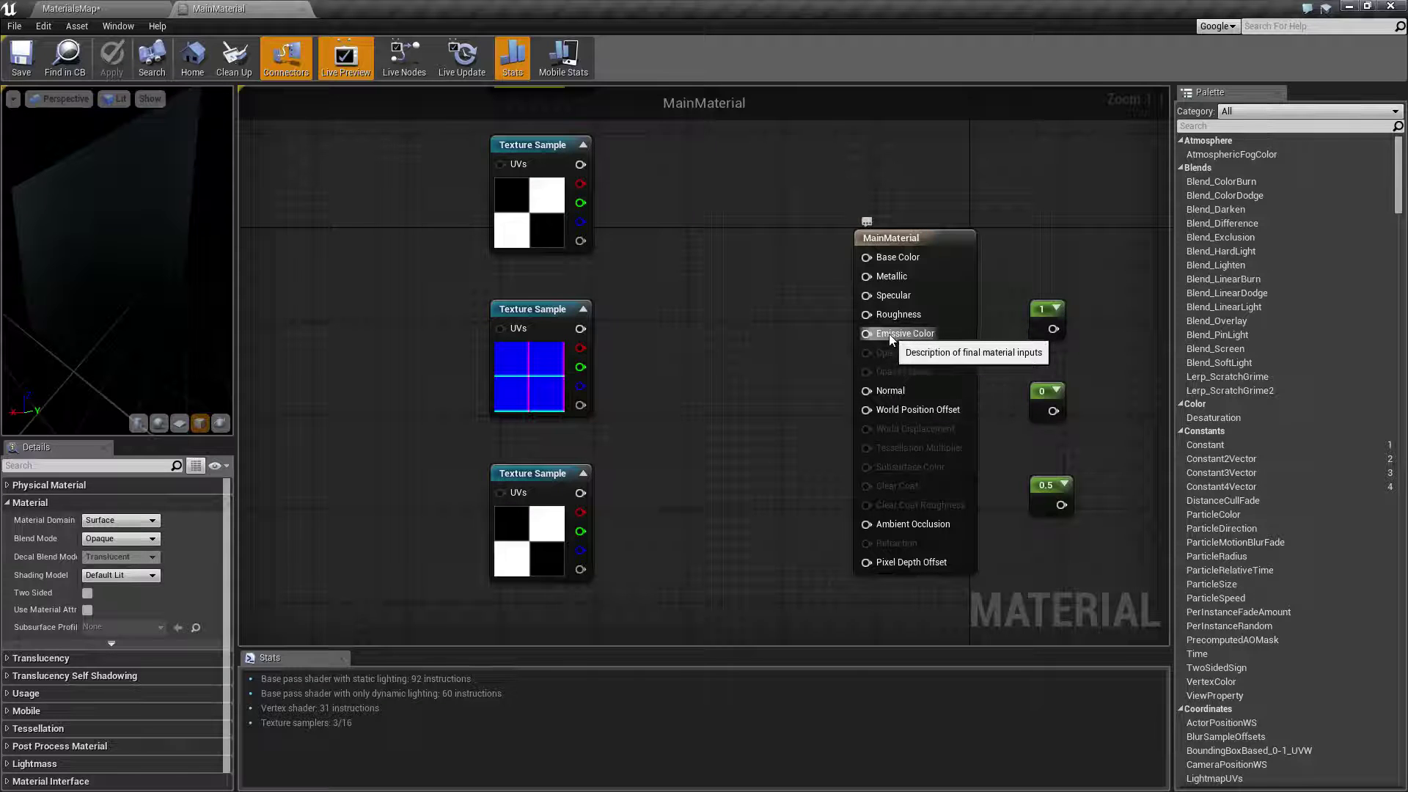
Step: Connect the yellow 1,1,0 constant's output to MainMaterial's Emissive Color input and save the material
{"action": "right_click_drag", "start_coordinate": [779, 271], "coordinate": [777, 381]}
{"action": "left_click_drag", "start_coordinate": [586, 137], "coordinate": [900, 443]}
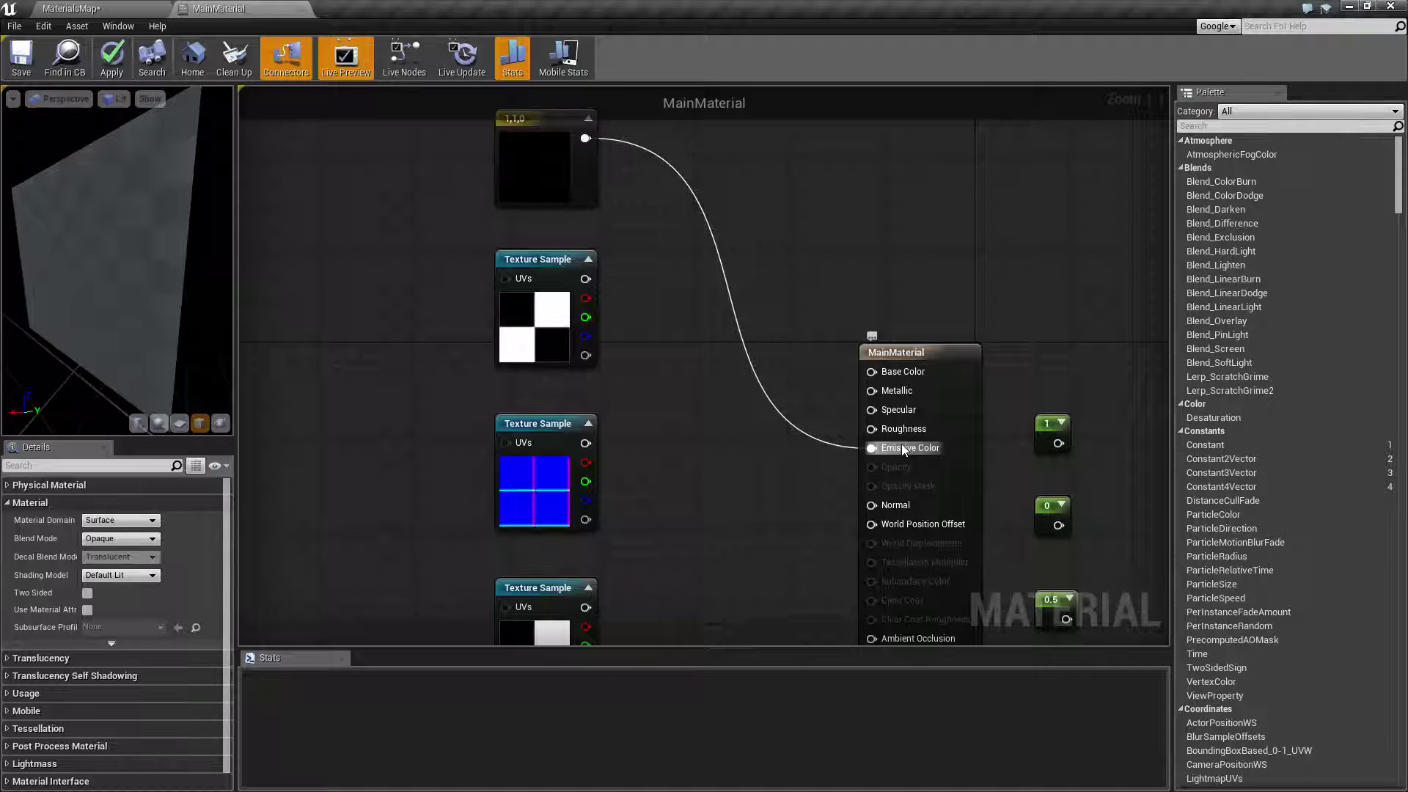
{"action": "left_click", "coordinate": [30, 71]}
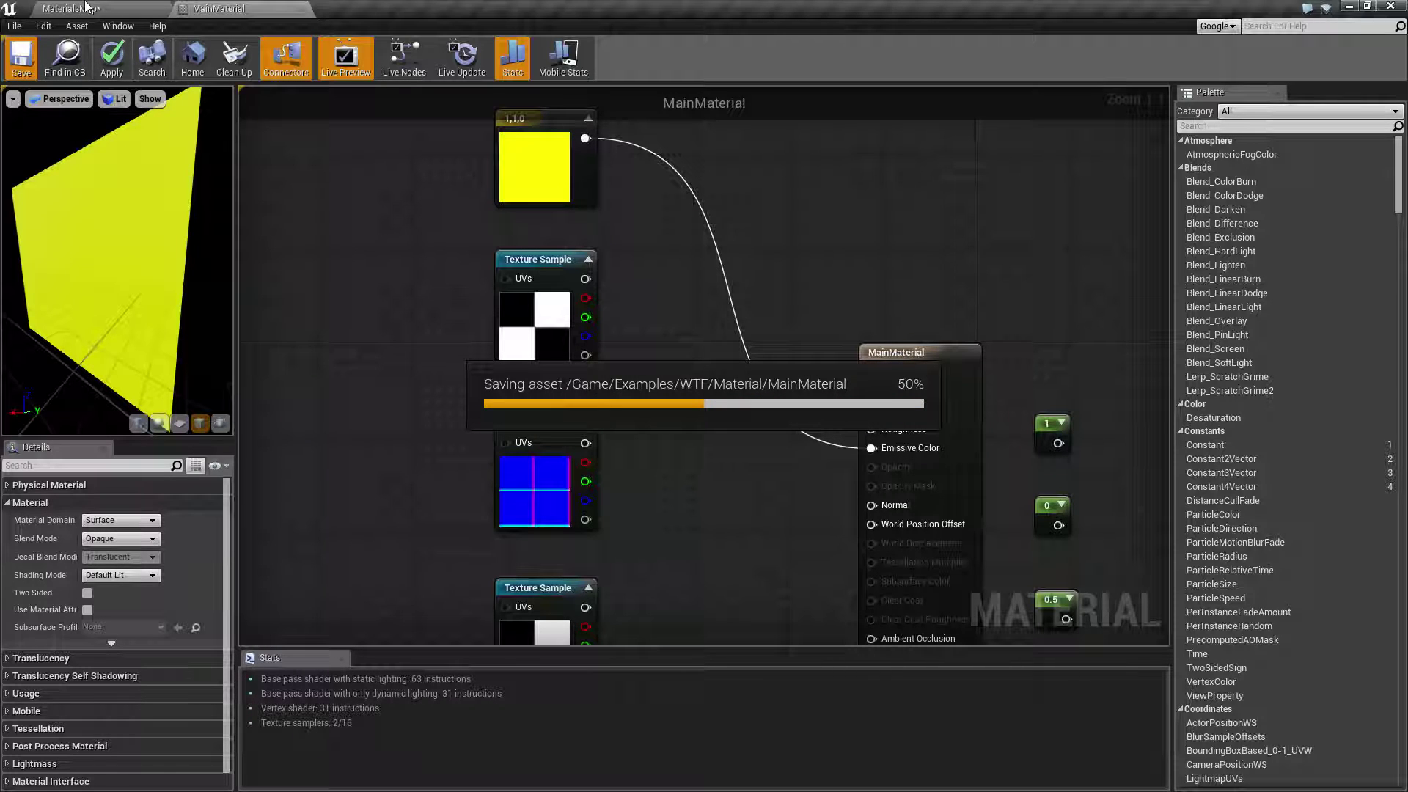
Step: In the MaterialsMap level, set the DirectionalLight's intensity to 0 and view the cube without light
{"action": "left_click", "coordinate": [86, 8]}
{"action": "mouse_move", "coordinate": [781, 348]}
{"action": "left_mouse_down", "text": "alt"}
{"action": "mouse_move", "coordinate": [634, 347]}
{"action": "mouse_move", "coordinate": [781, 347]}
{"action": "mouse_move", "coordinate": [773, 361]}
{"action": "left_mouse_up", "text": "alt"}
{"action": "left_click", "coordinate": [1214, 151]}
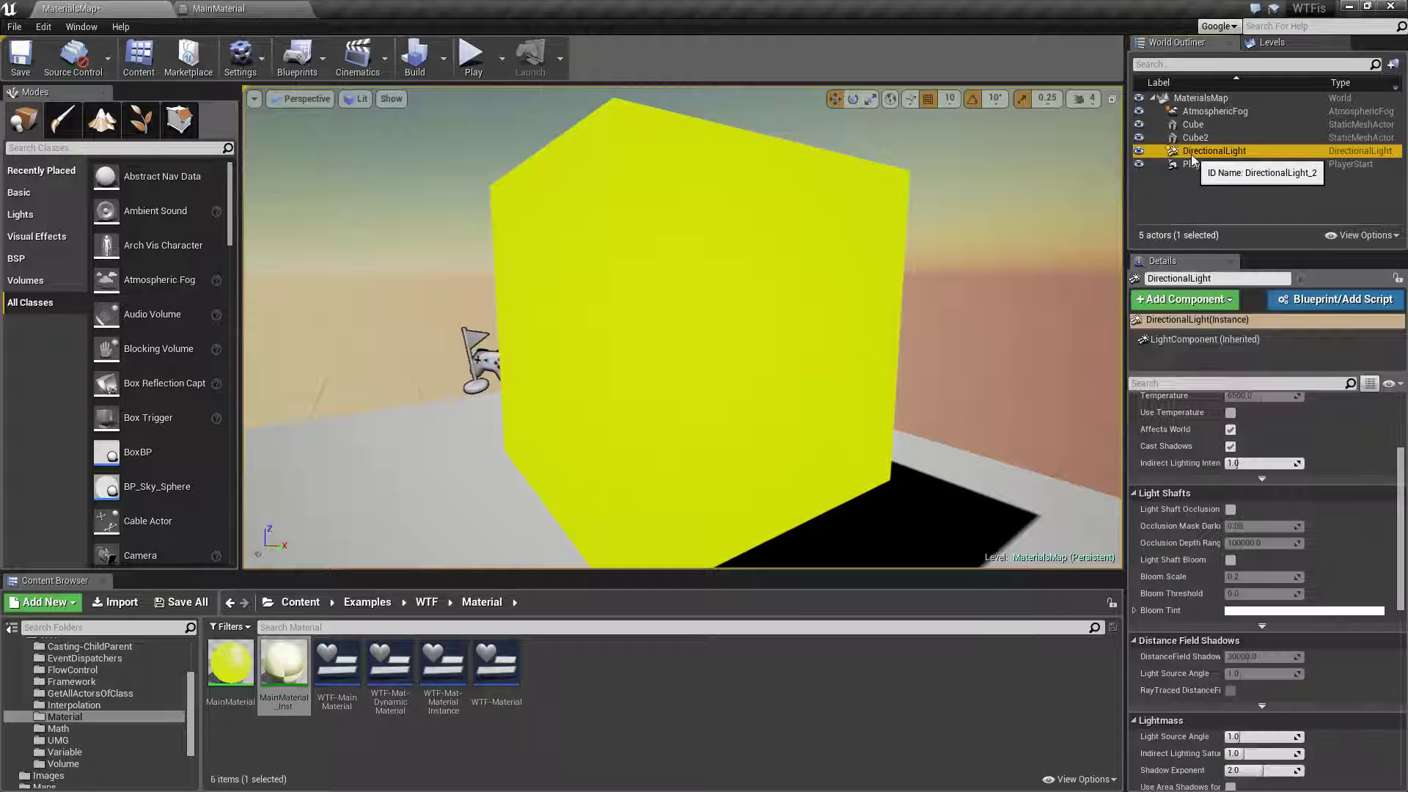
{"action": "scroll", "coordinate": [1255, 456], "scroll_direction": "up", "scroll_amount": 3}
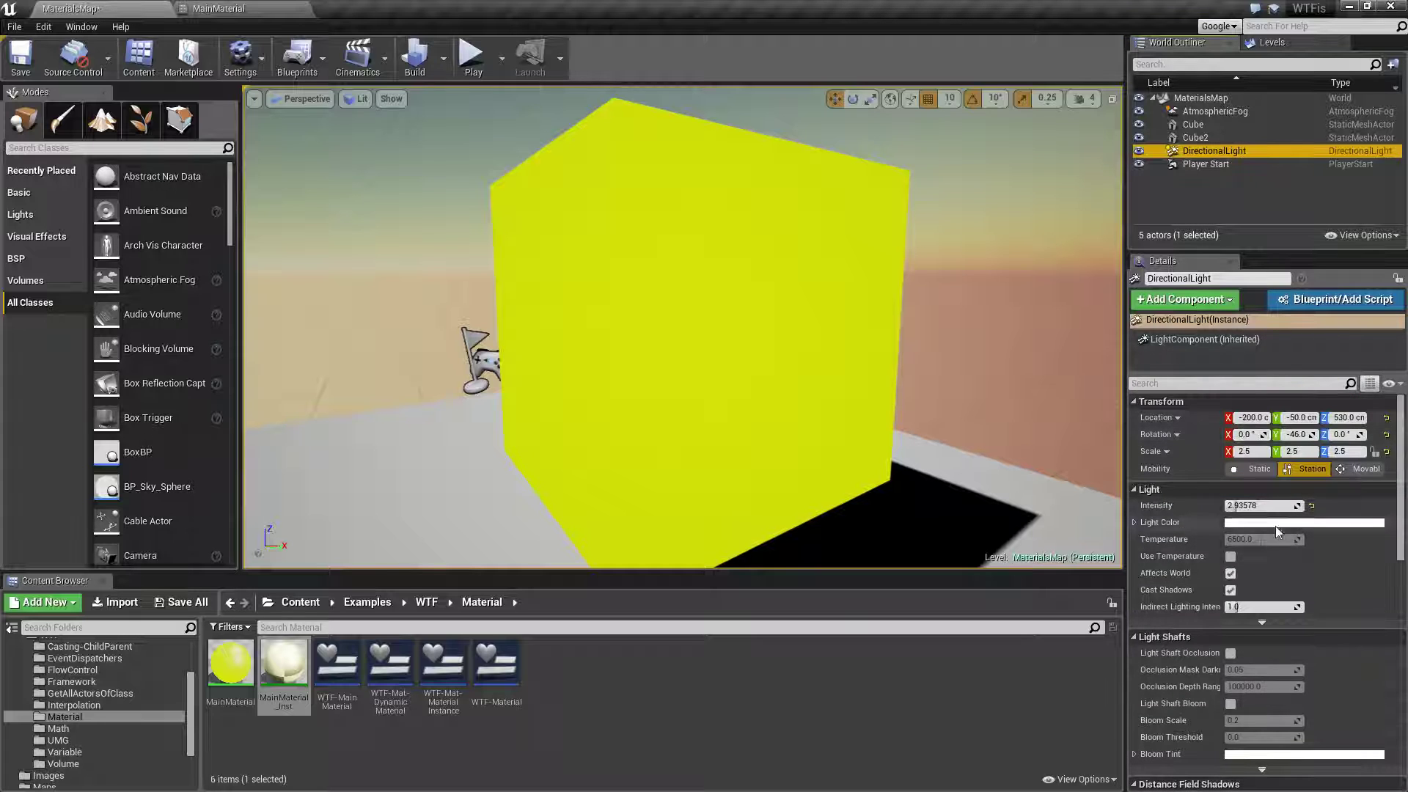
{"action": "left_click_drag", "start_coordinate": [1265, 506], "coordinate": [1240, 505]}
{"action": "scroll", "coordinate": [877, 393], "scroll_direction": "down", "scroll_amount": 4}
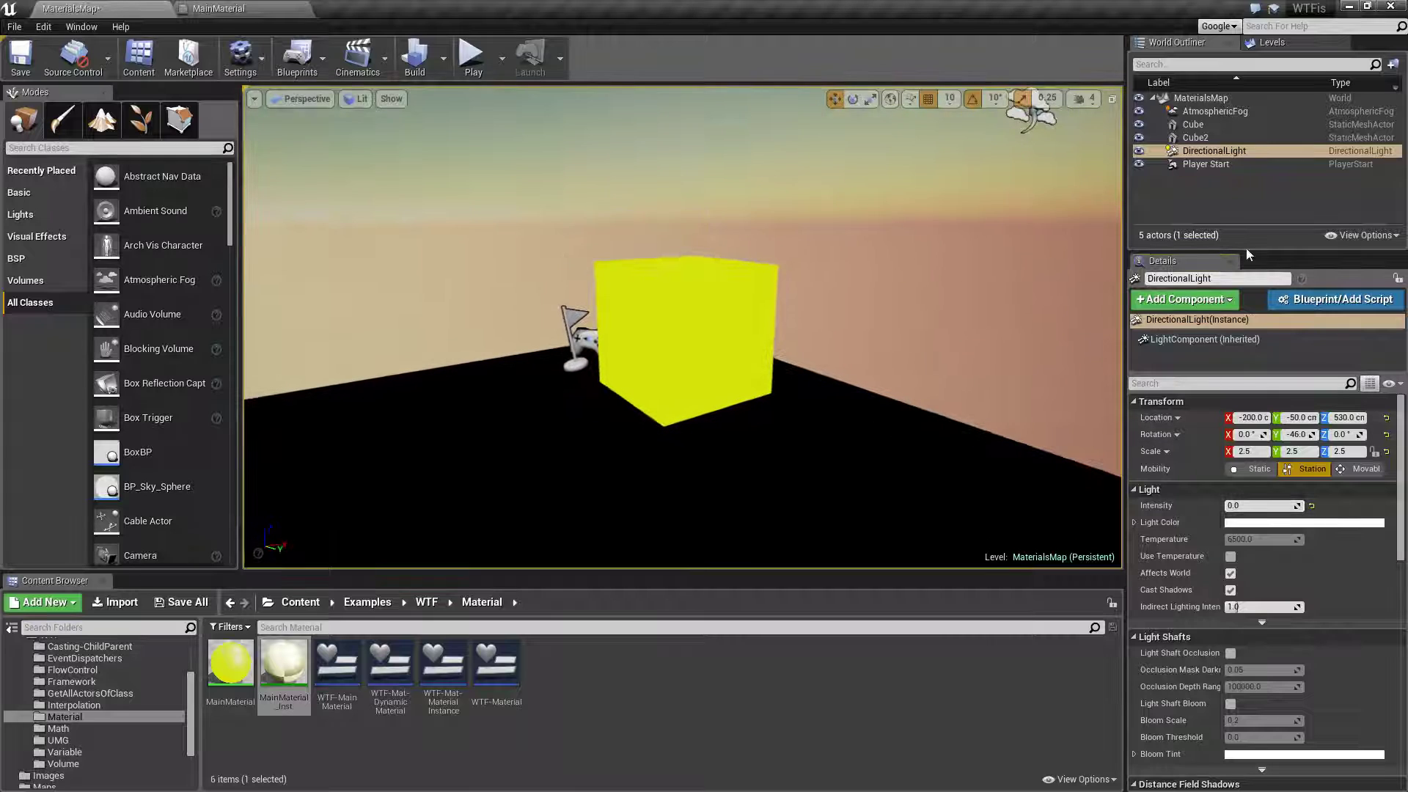
Step: Delete the AtmosphericFog actor from the level
{"action": "left_click", "coordinate": [1203, 112]}
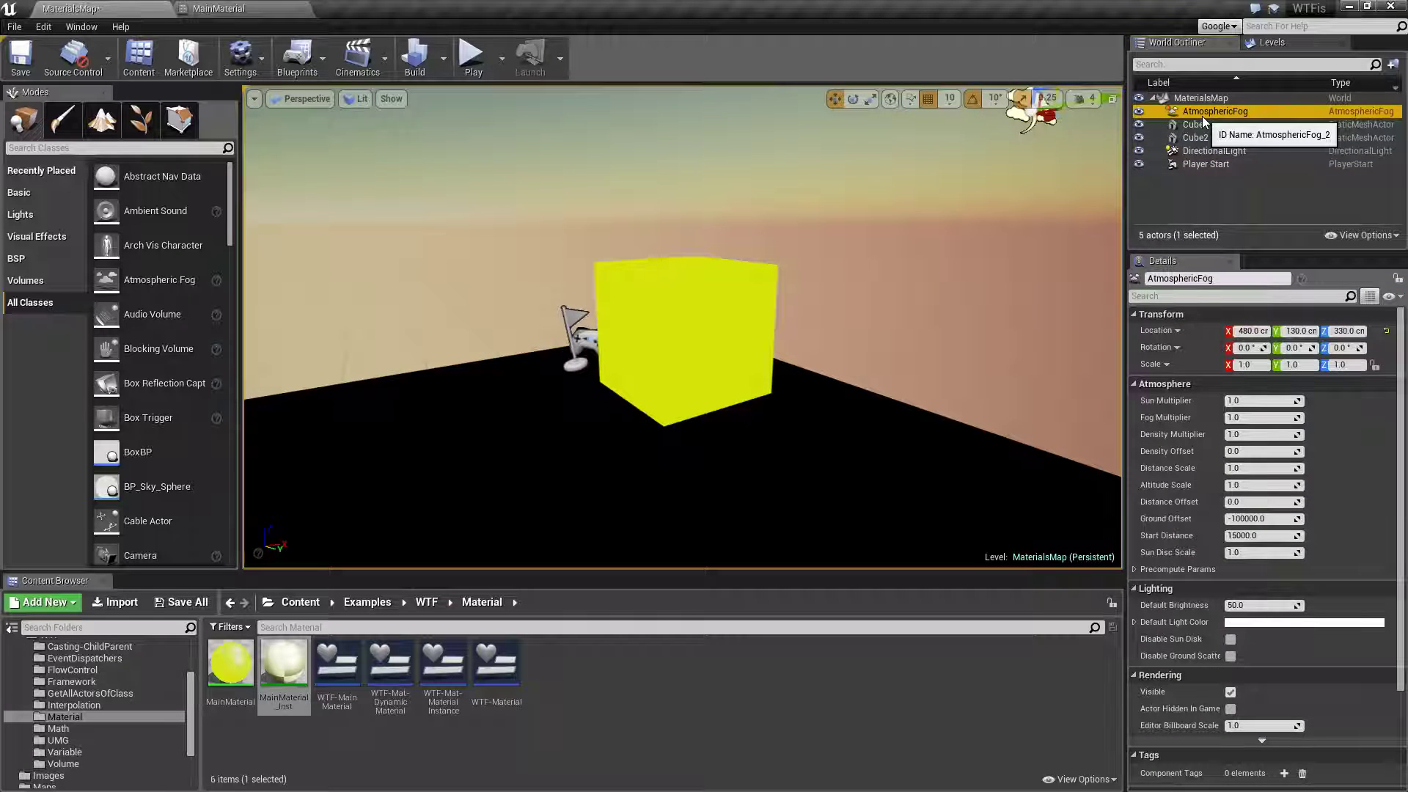
{"action": "key", "text": "Delete"}
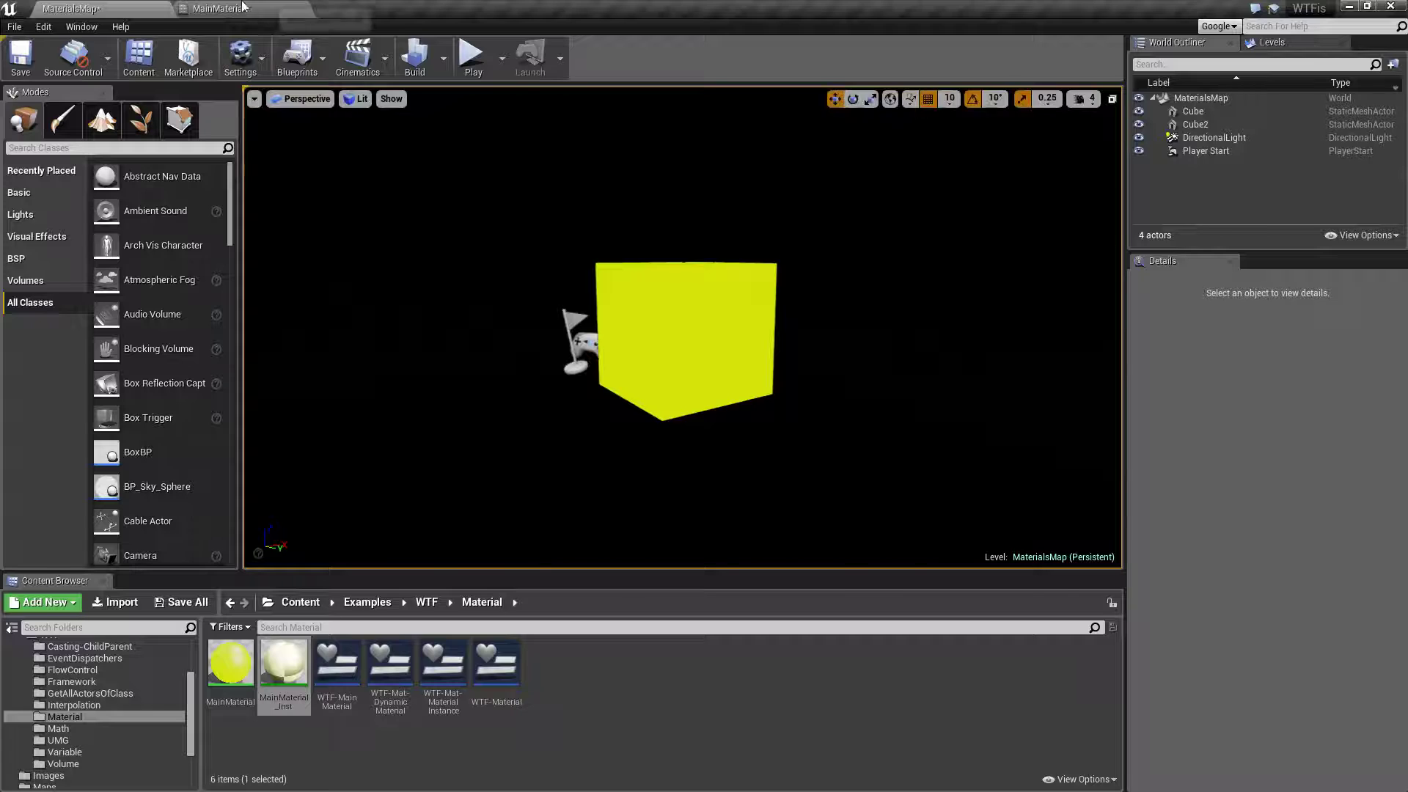
{"action": "left_click", "coordinate": [219, 8]}
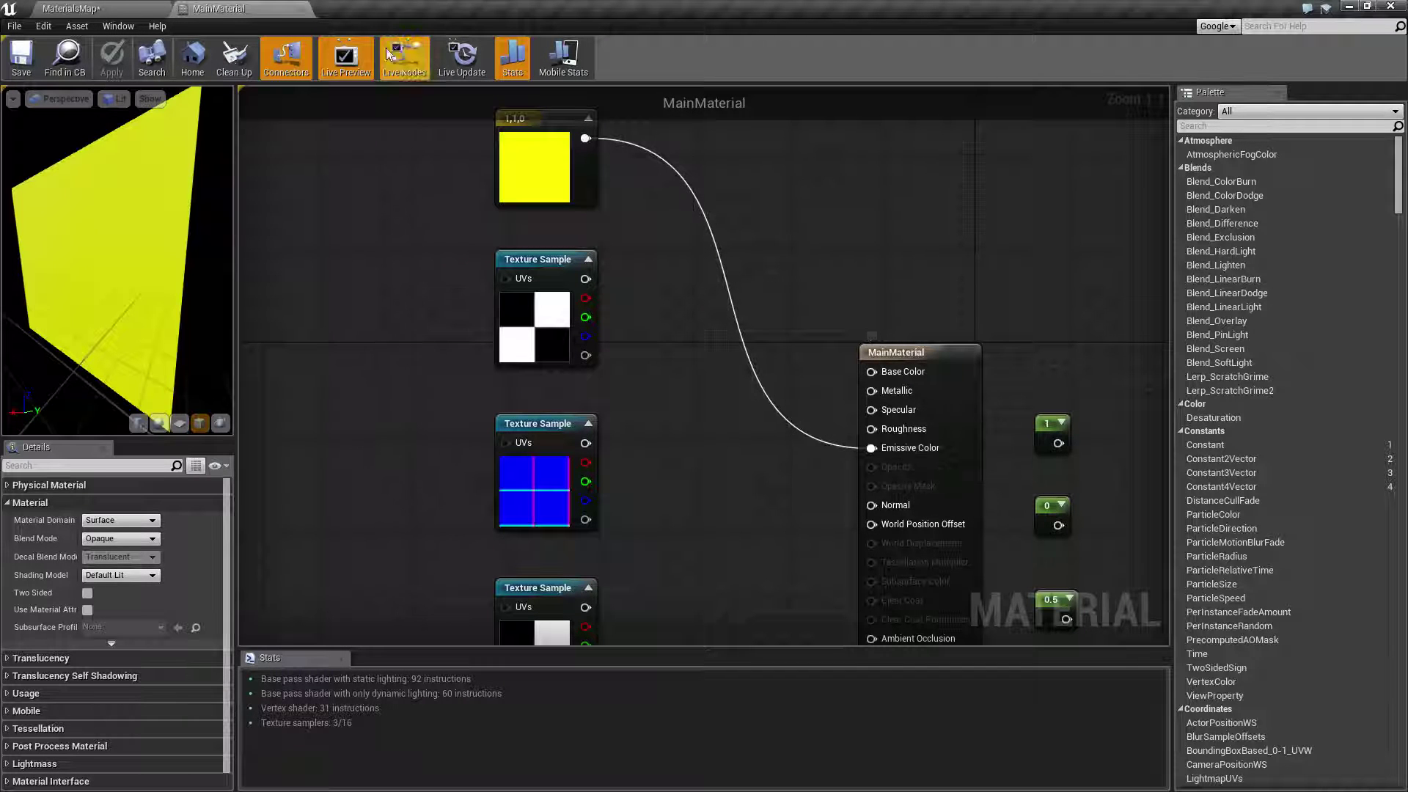
{"action": "left_click", "coordinate": [69, 8]}
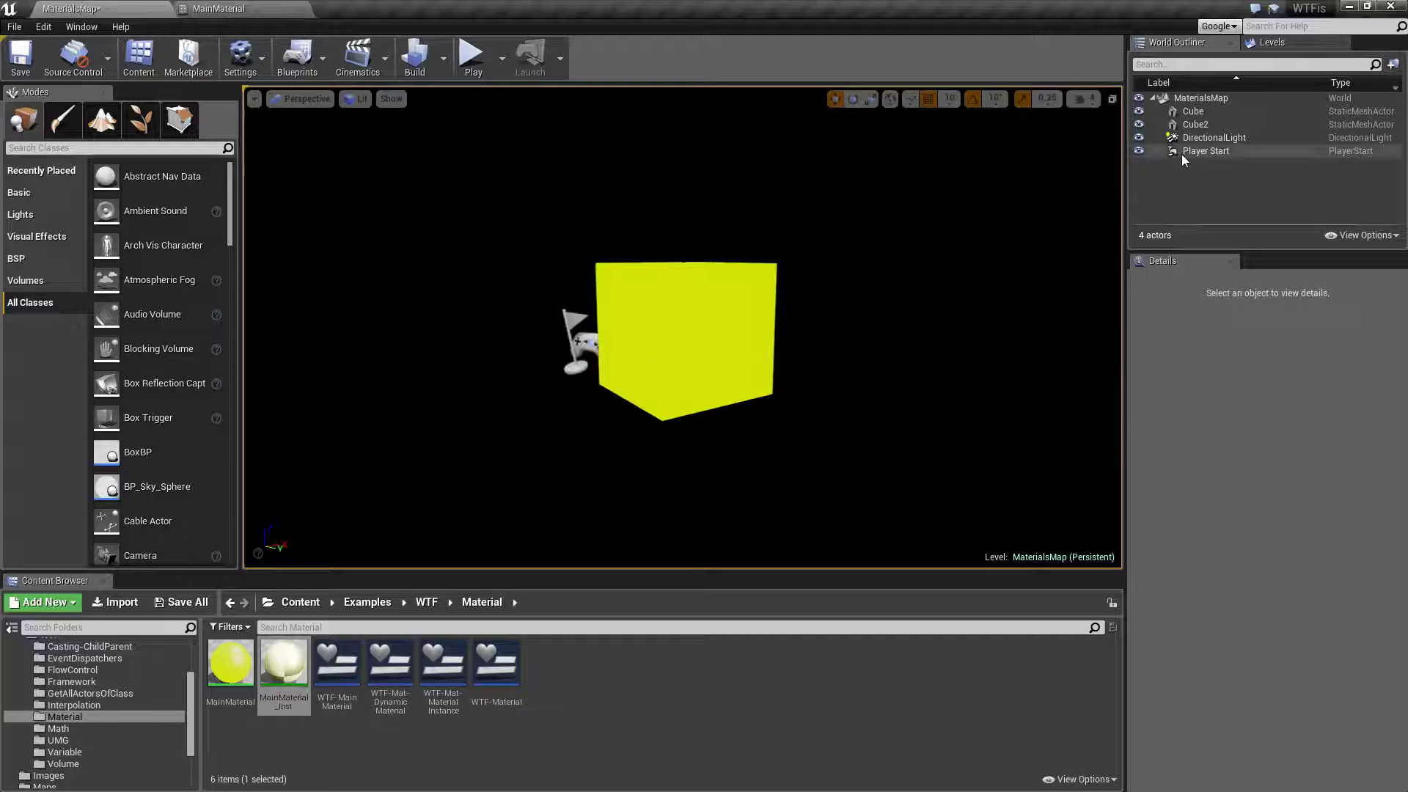
Step: Raise the DirectionalLight's intensity to about 3.49 and view the cube and floor under the light
{"action": "left_click", "coordinate": [1196, 138]}
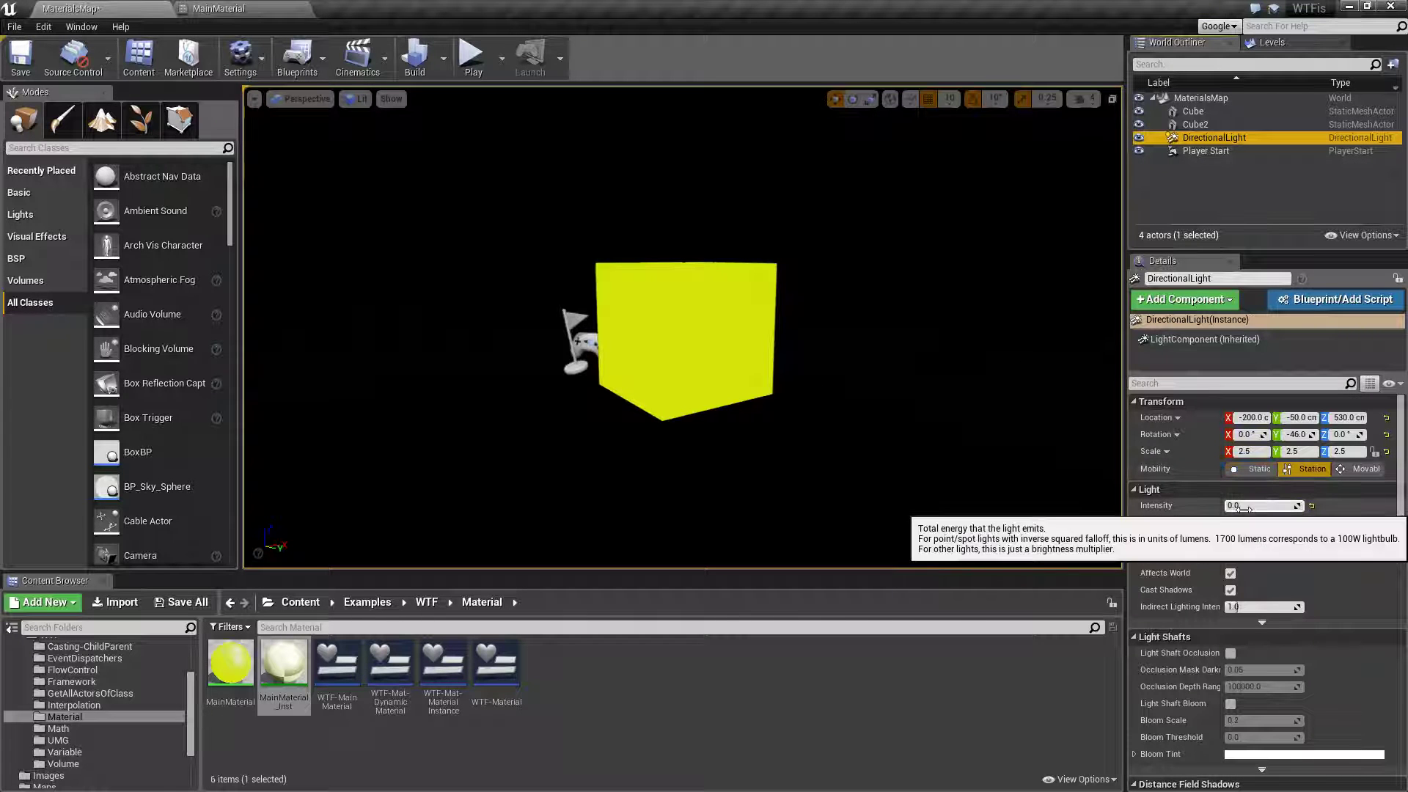
{"action": "left_click_drag", "start_coordinate": [1276, 505], "coordinate": [1237, 506]}
{"action": "scroll", "coordinate": [773, 469], "scroll_direction": "down", "scroll_amount": 5}
{"action": "left_click_drag", "start_coordinate": [846, 396], "coordinate": [810, 392], "text": "alt"}
{"action": "right_click_drag", "start_coordinate": [776, 403], "coordinate": [789, 404]}
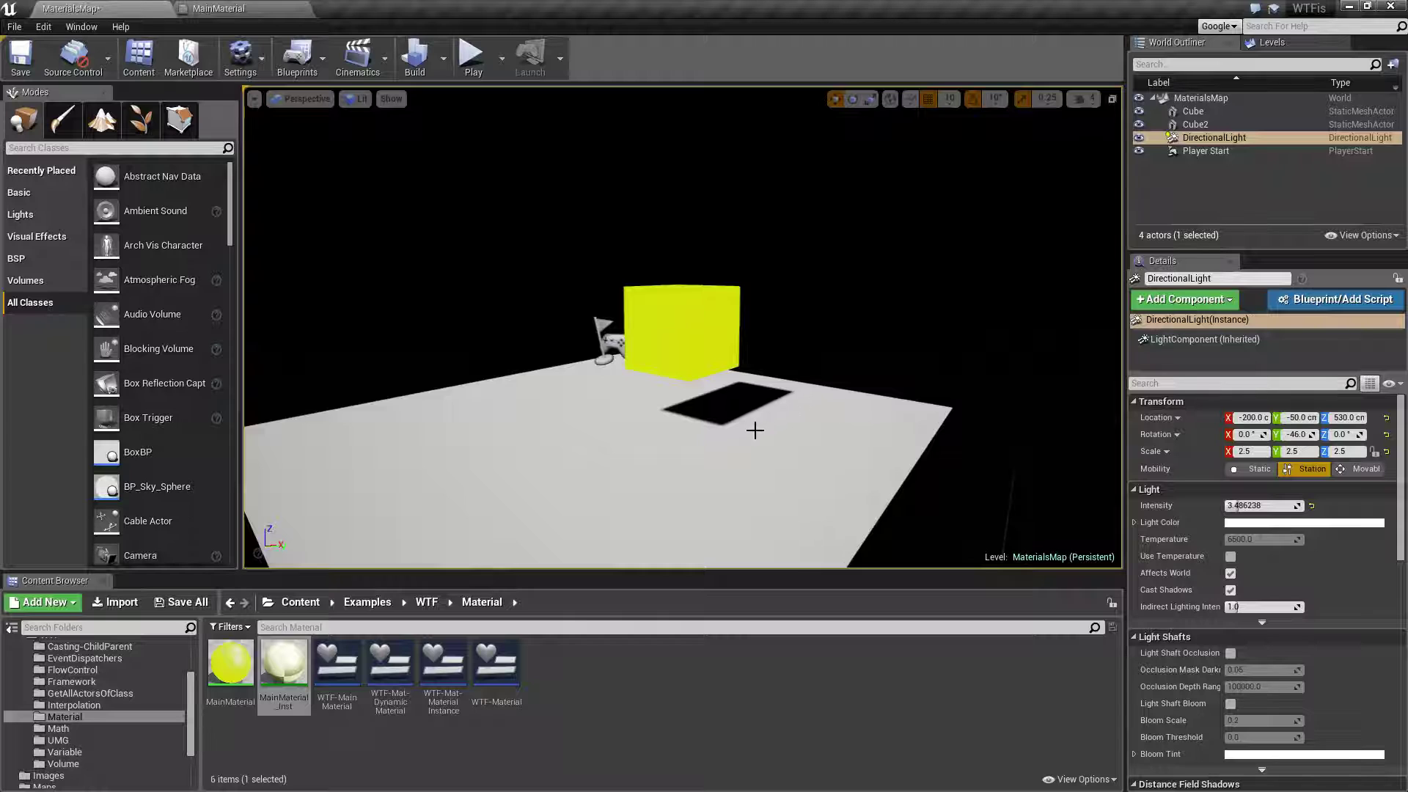
{"action": "mouse_move", "coordinate": [871, 472]}
{"action": "left_mouse_down", "text": "alt"}
{"action": "mouse_move", "coordinate": [865, 411]}
{"action": "mouse_move", "coordinate": [852, 472]}
{"action": "mouse_move", "coordinate": [877, 481]}
{"action": "left_mouse_up", "text": "alt"}
Step: Set the DirectionalLight's intensity back to 0 and check the cube in the dark level
{"action": "left_click_drag", "start_coordinate": [1253, 505], "coordinate": [1225, 505]}
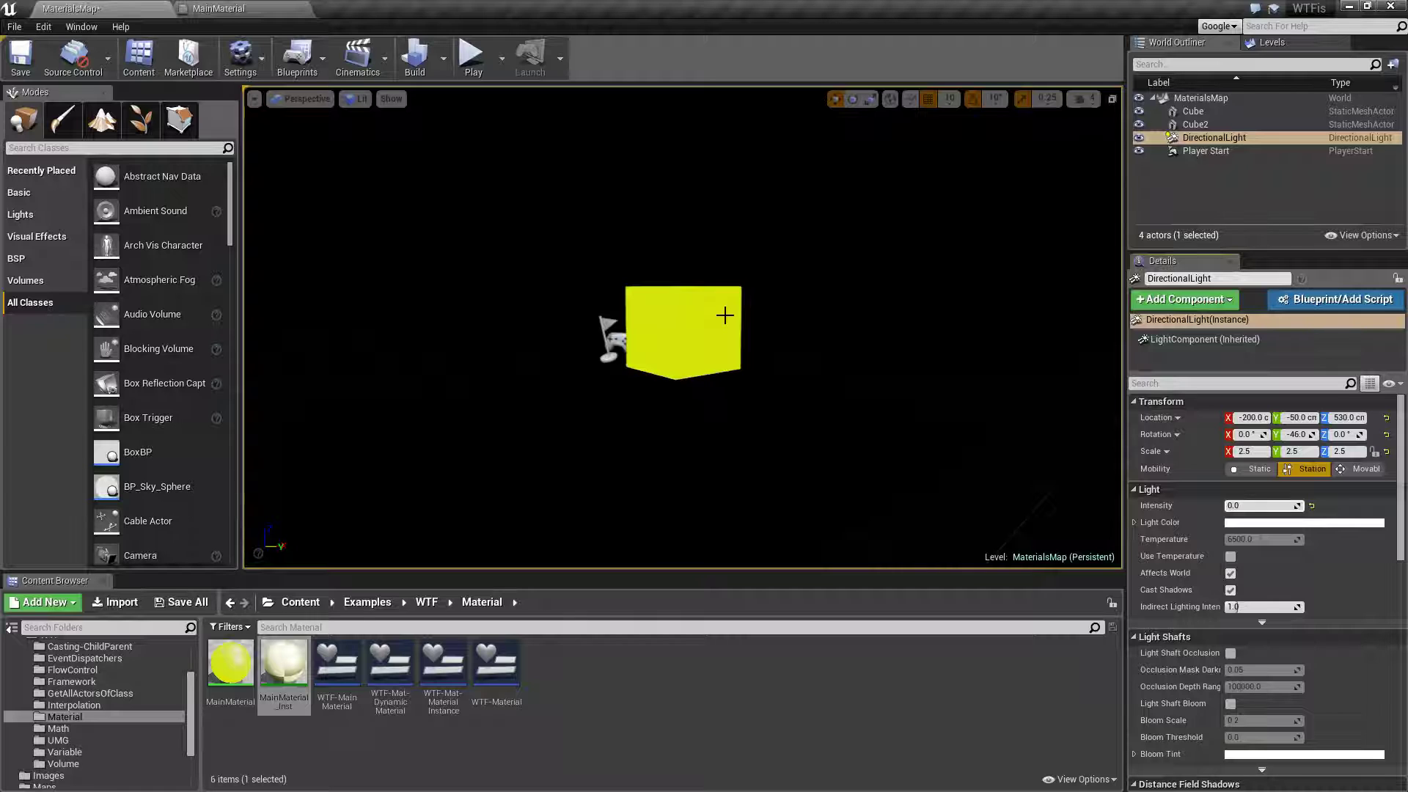
{"action": "left_click", "coordinate": [724, 315]}
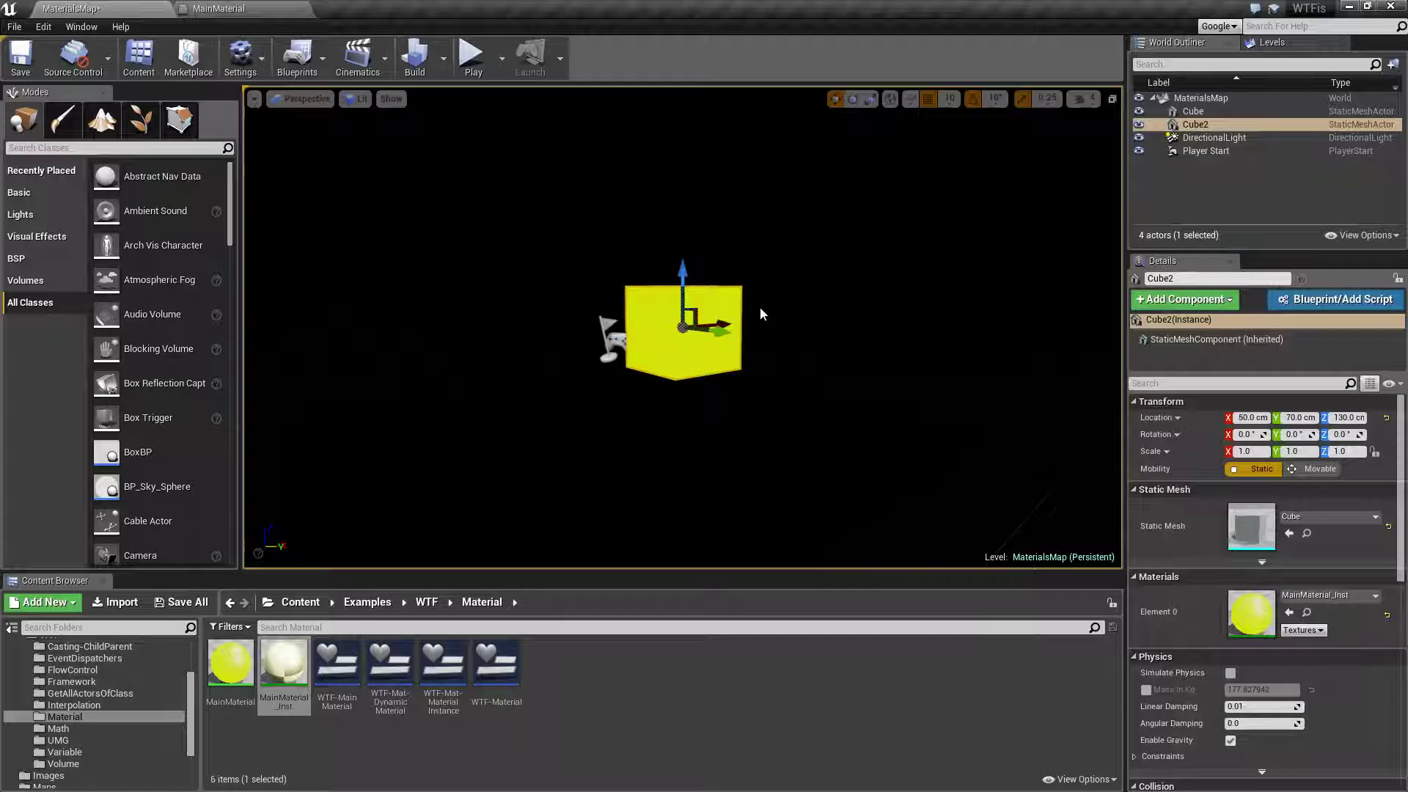
{"action": "left_click", "coordinate": [733, 265]}
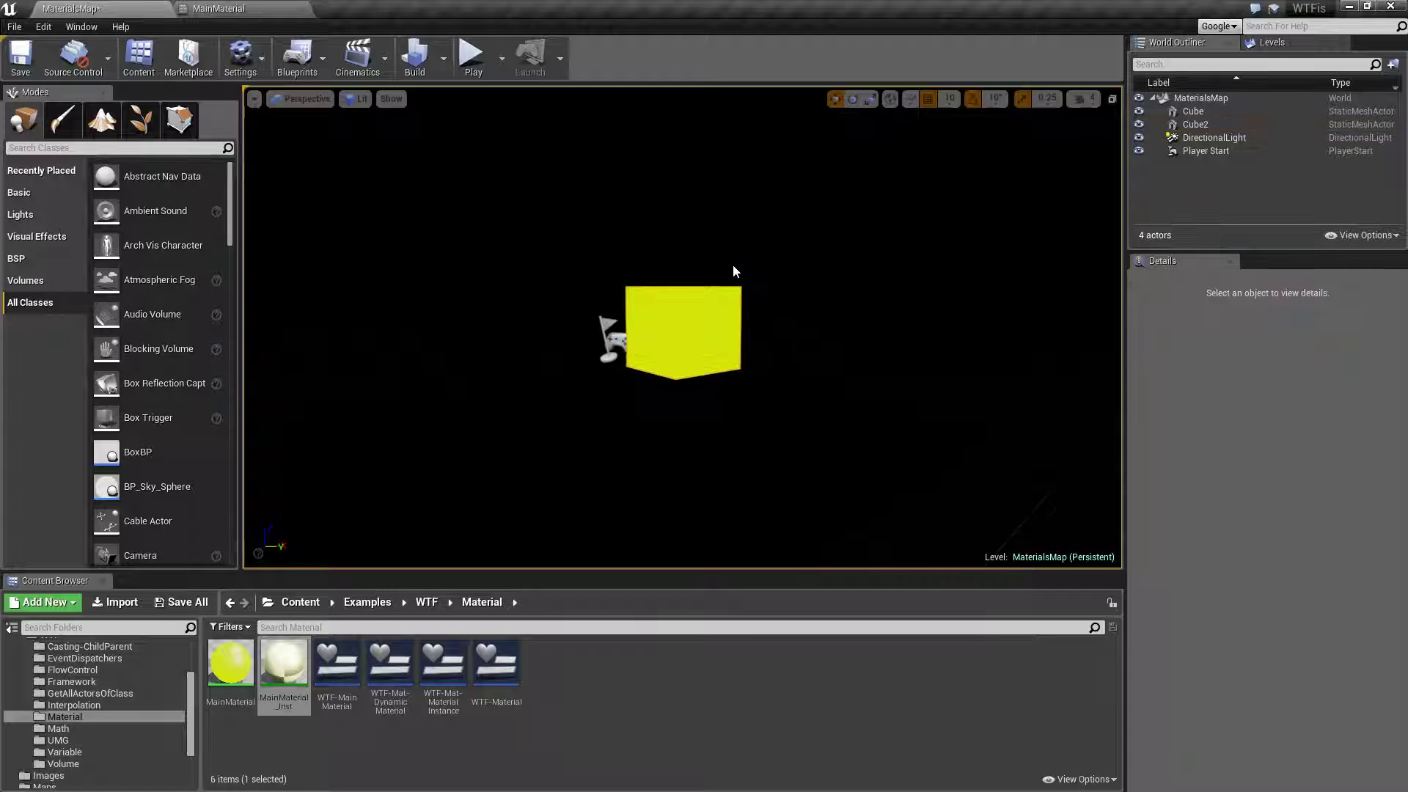
Step: Connect the upper checker Texture Sample to MainMaterial's Emissive Color, save the material, and view the cube in the MaterialsMap level
{"action": "left_click", "coordinate": [235, 8]}
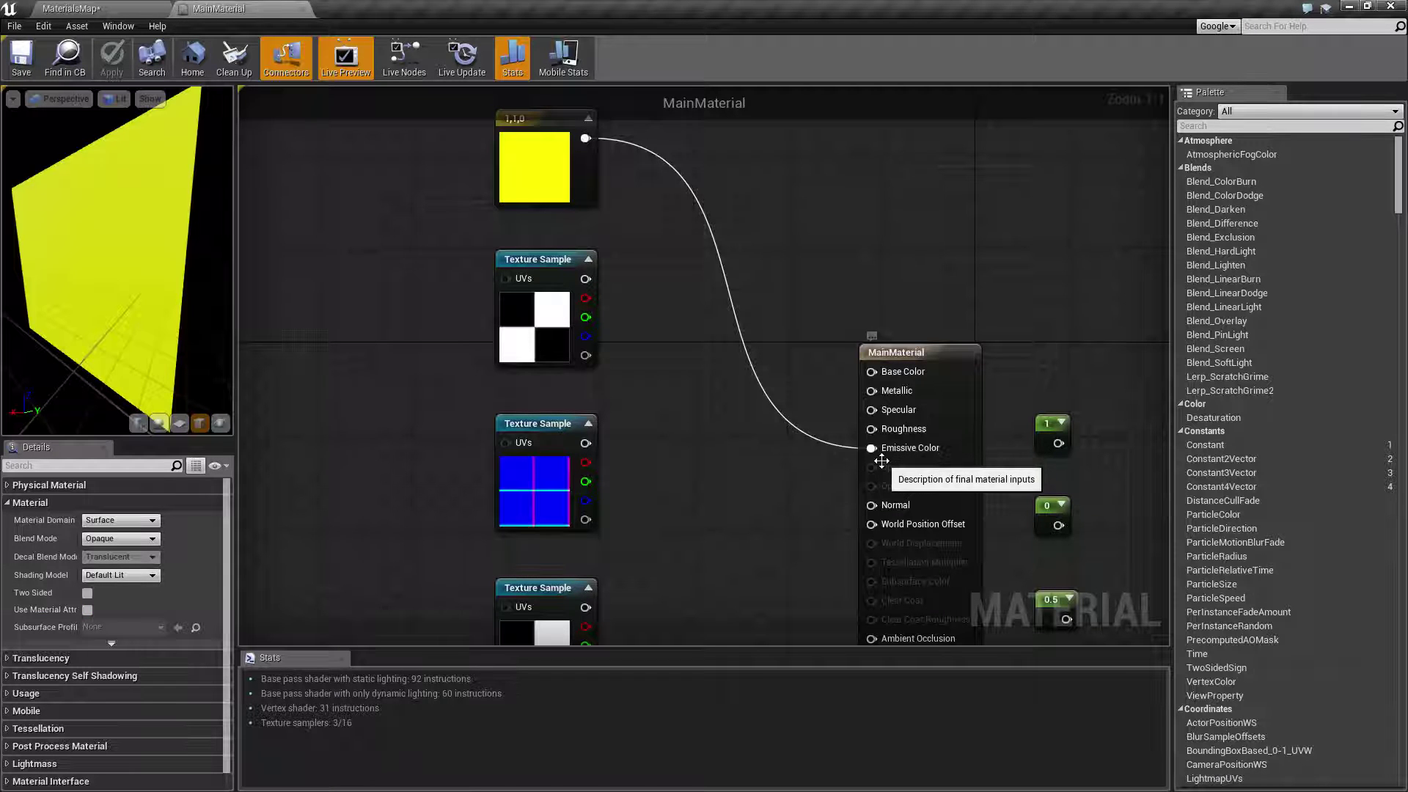
{"action": "left_click_drag", "start_coordinate": [590, 288], "coordinate": [883, 454]}
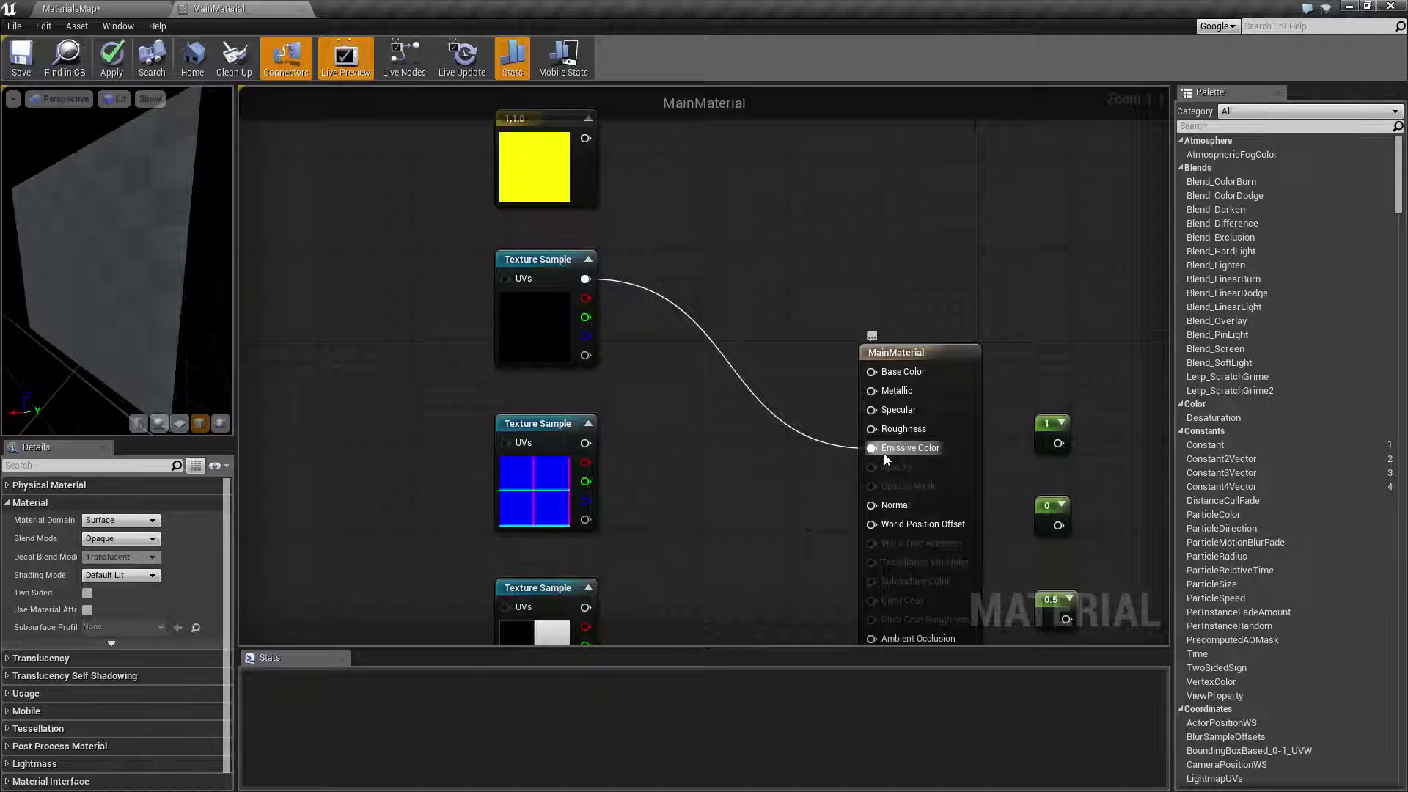
{"action": "left_click", "coordinate": [21, 59]}
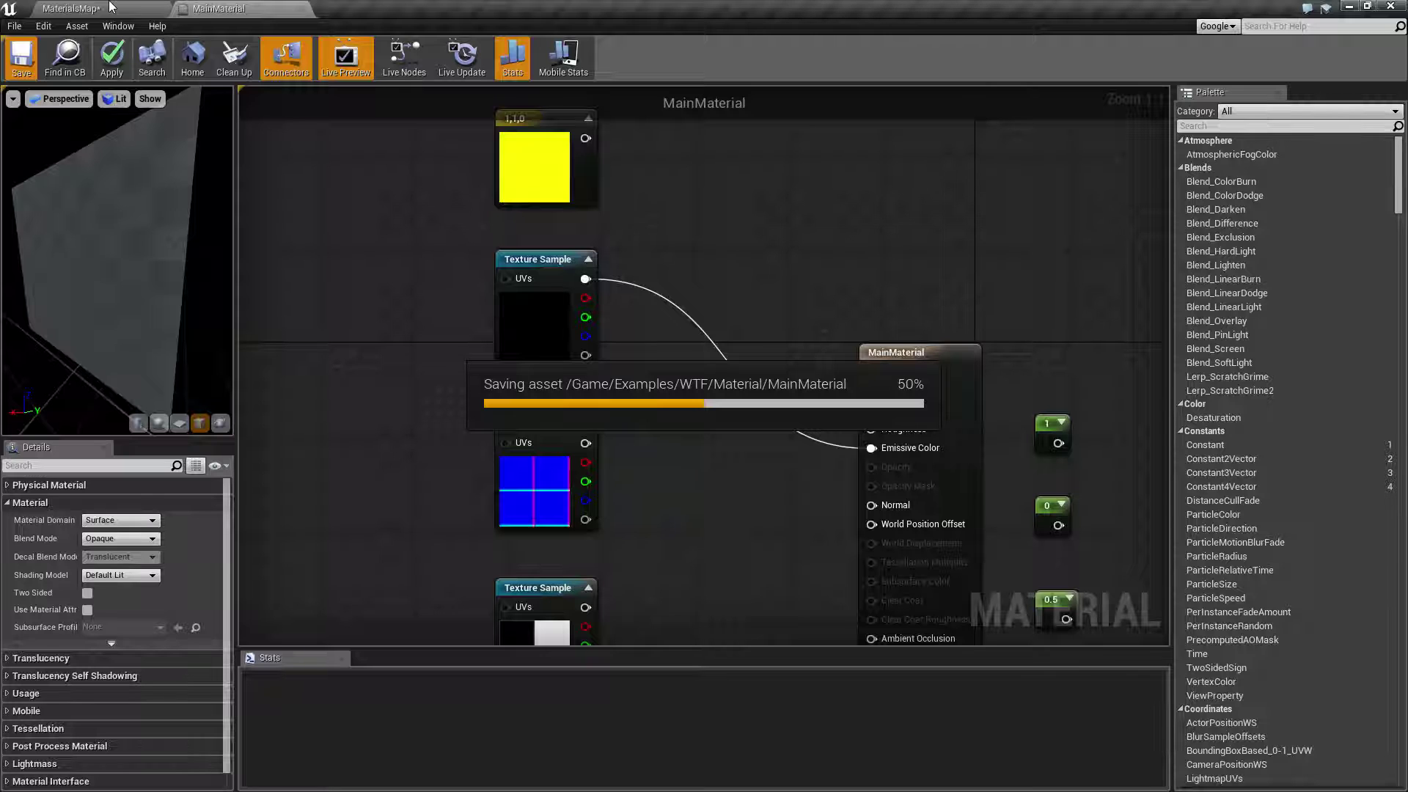
{"action": "left_click", "coordinate": [110, 7]}
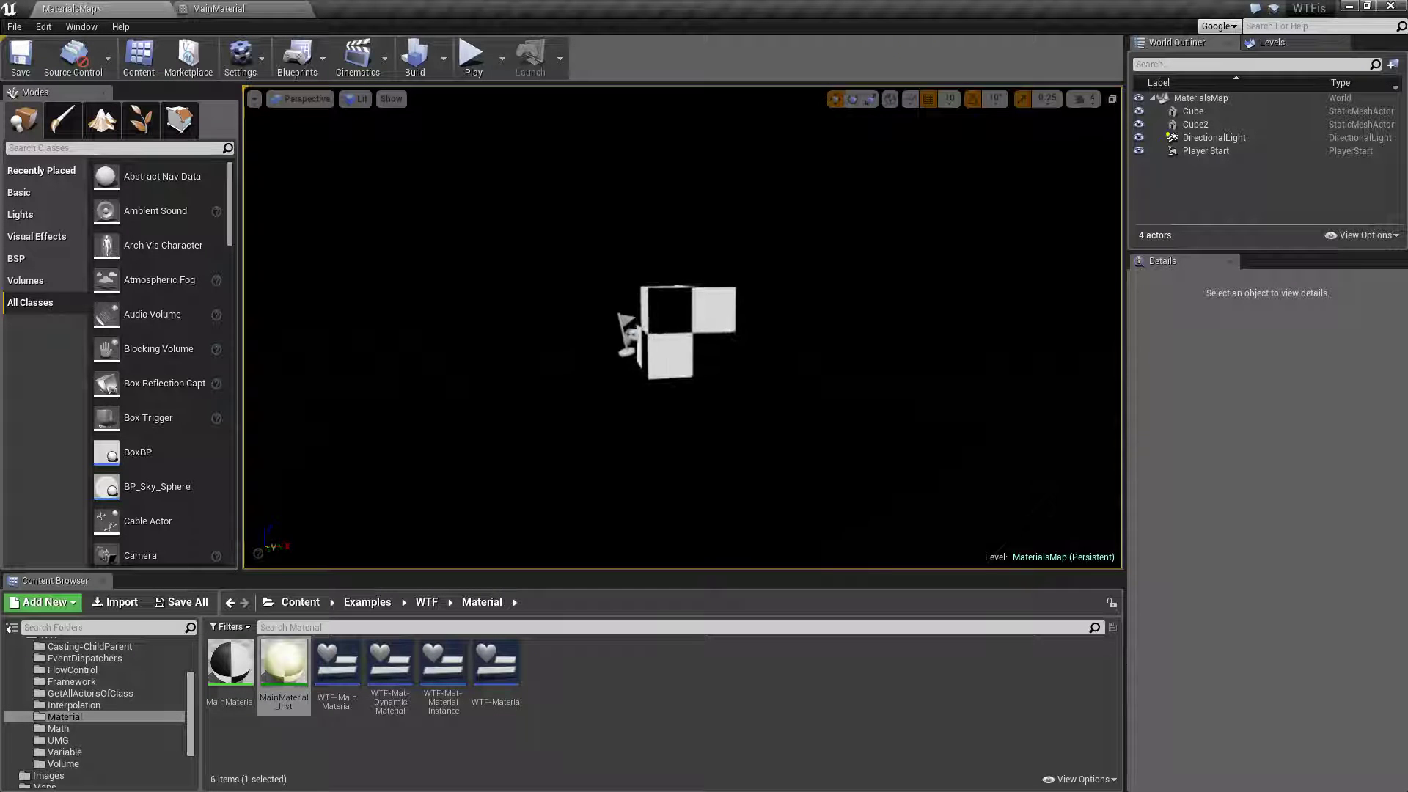
{"action": "left_click_drag", "start_coordinate": [682, 330], "coordinate": [623, 330], "text": "alt"}
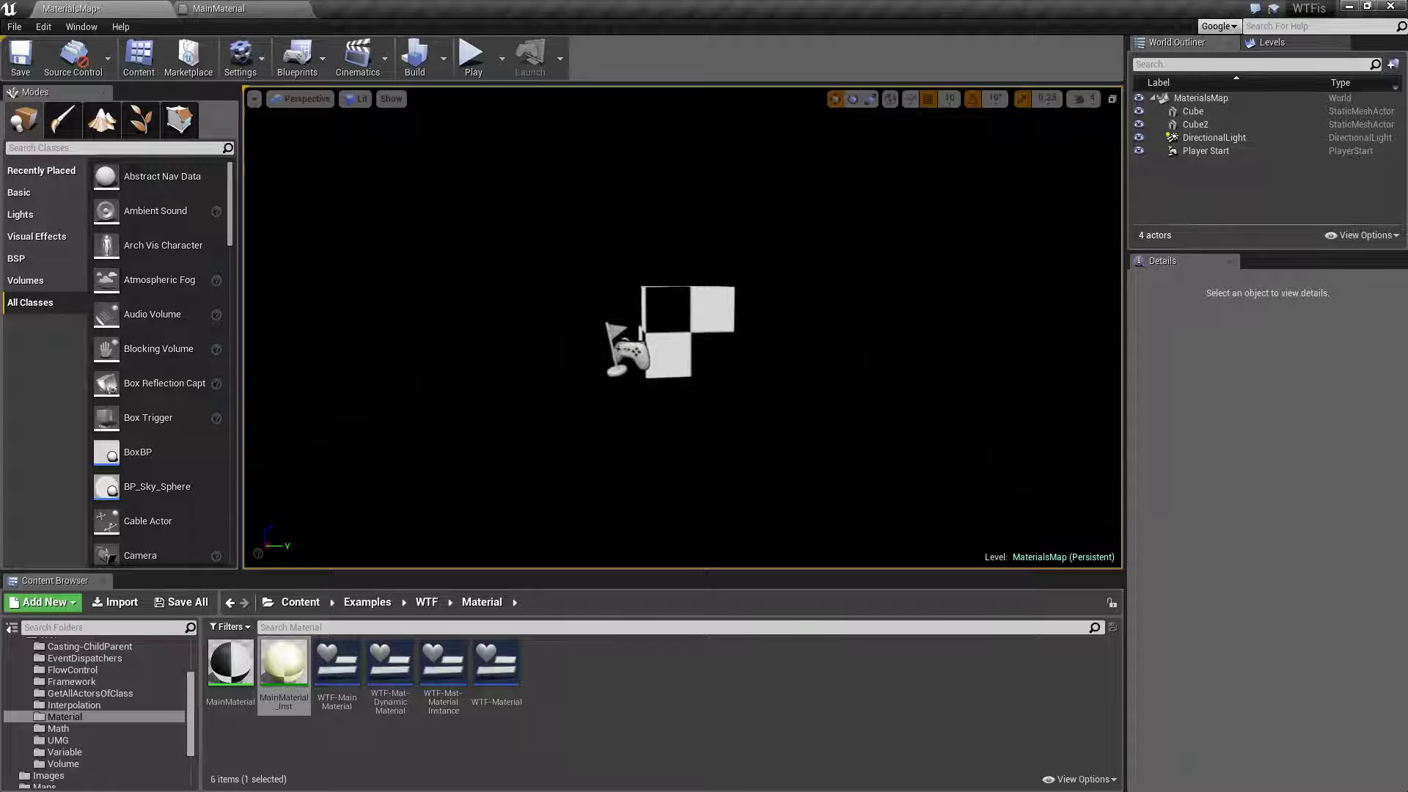
Step: Reconnect the yellow constant to MainMaterial's Emissive Color and set its red and green values to 3
{"action": "left_click", "coordinate": [257, 6]}
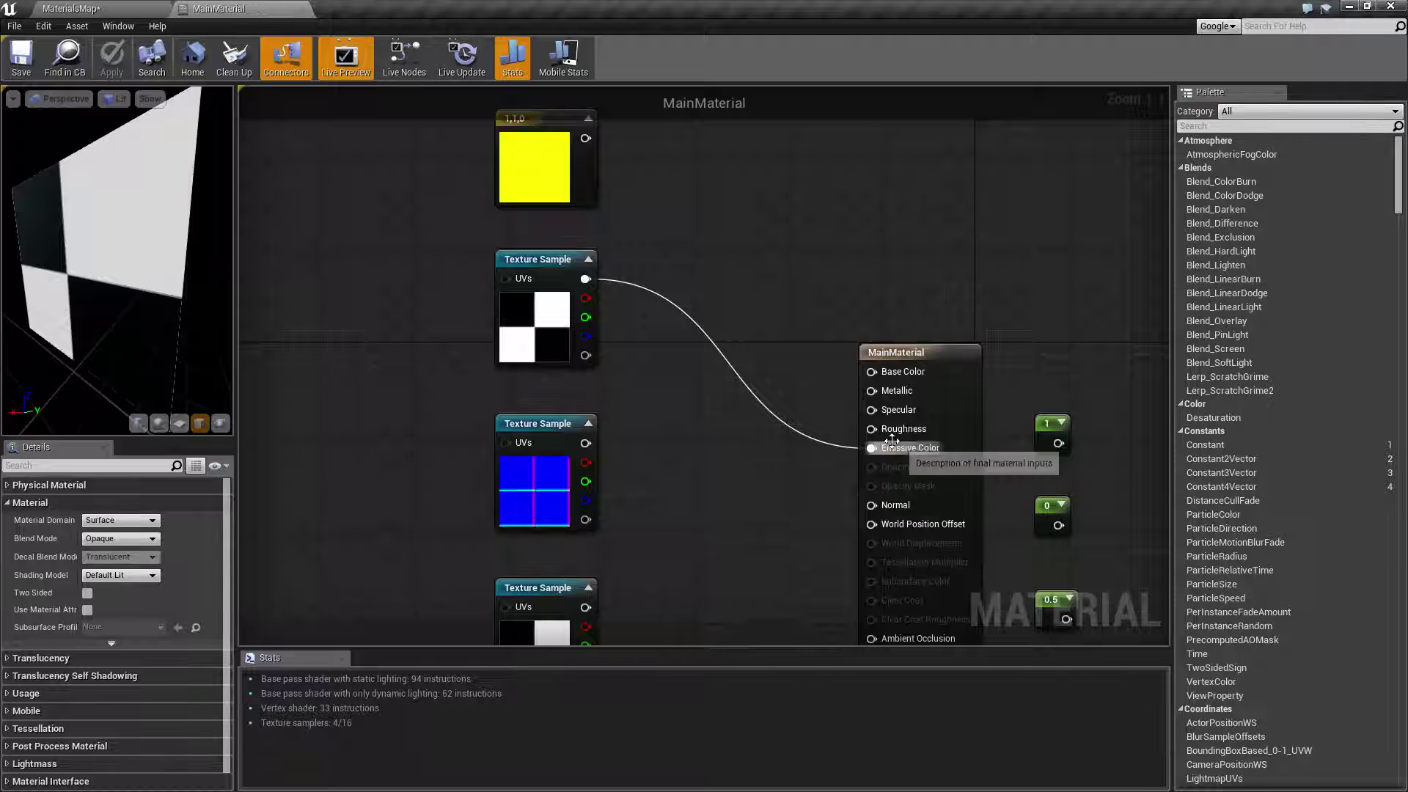
{"action": "left_click_drag", "start_coordinate": [585, 138], "coordinate": [901, 450]}
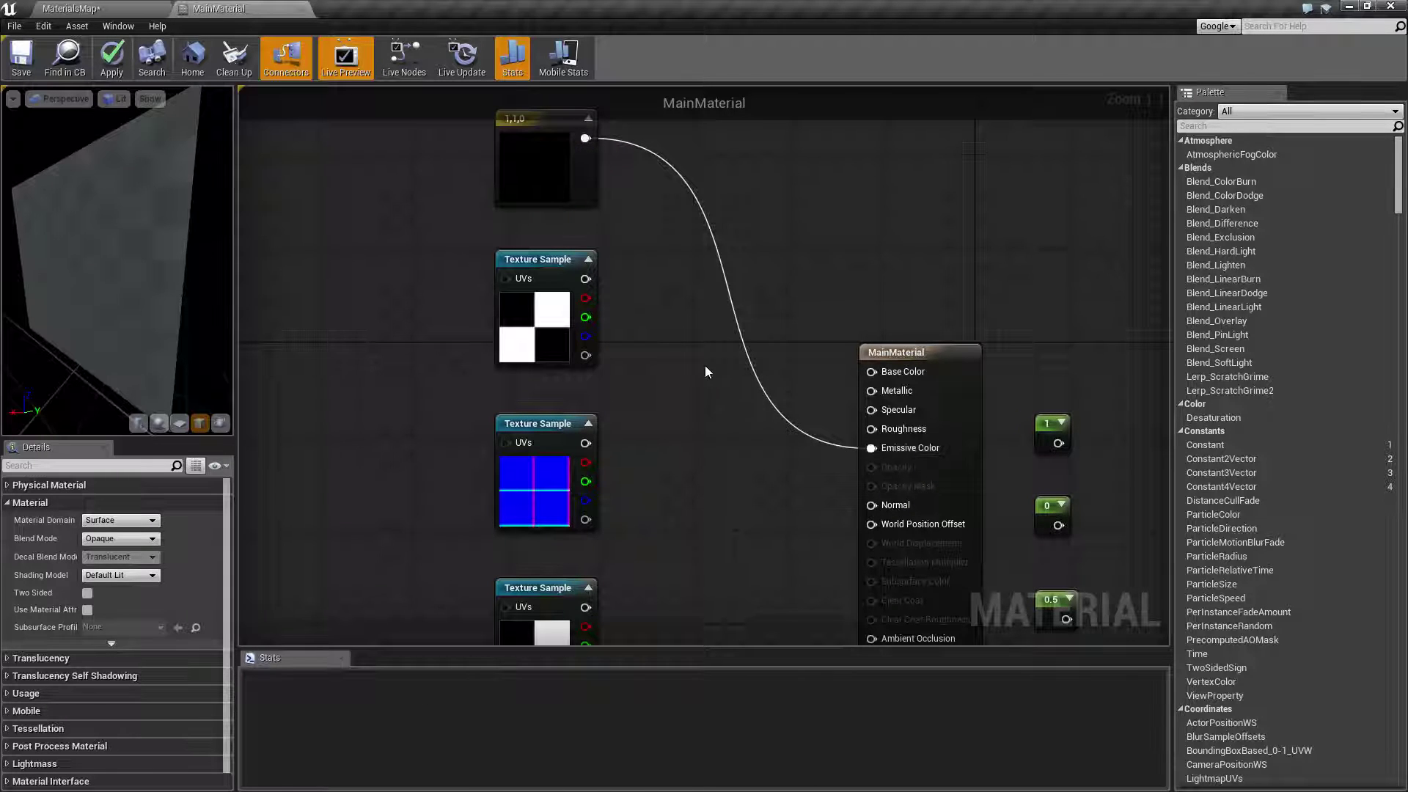
{"action": "double_click", "coordinate": [534, 153]}
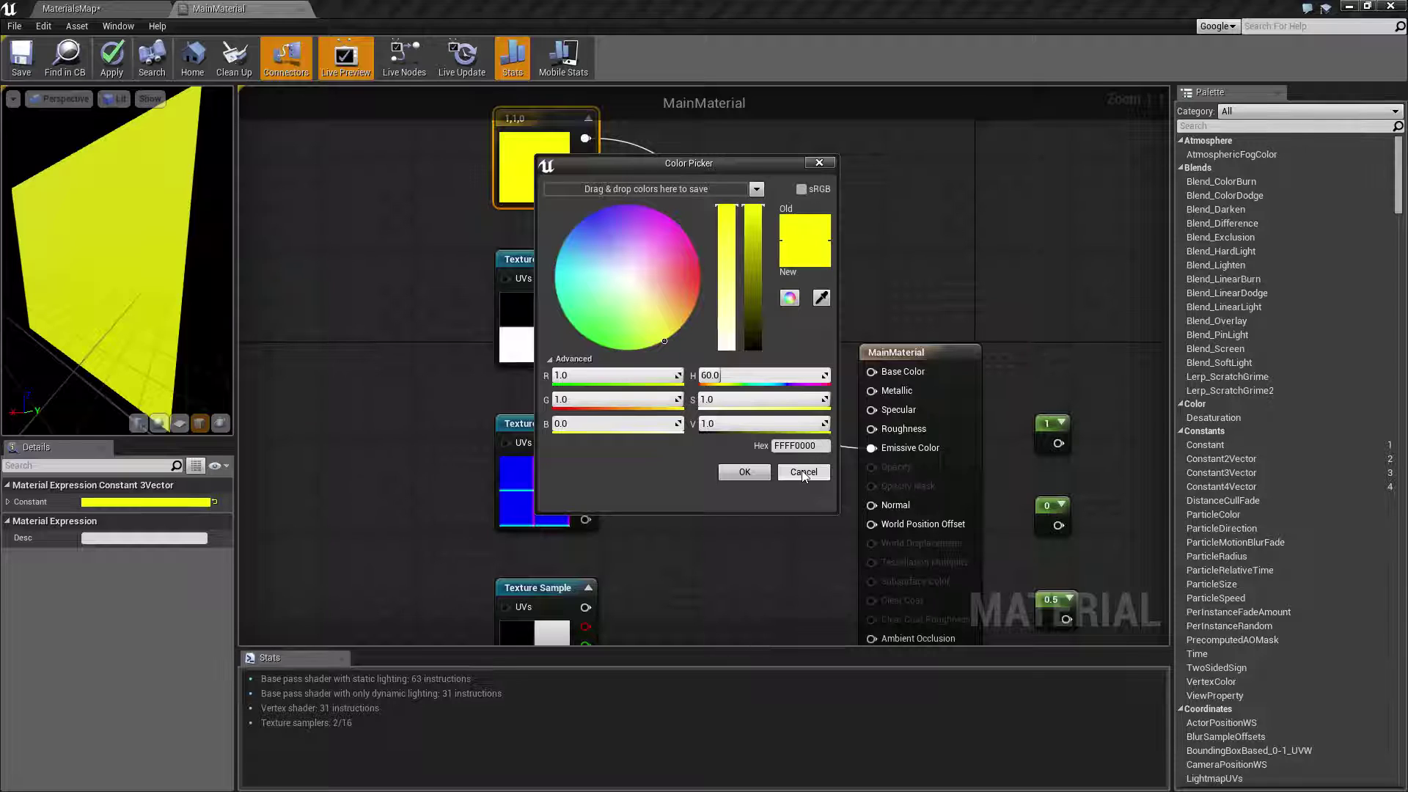
{"action": "left_click", "coordinate": [591, 372]}
{"action": "type", "text": "3"}
{"action": "key", "text": "Tab"}
{"action": "type", "text": "3"}
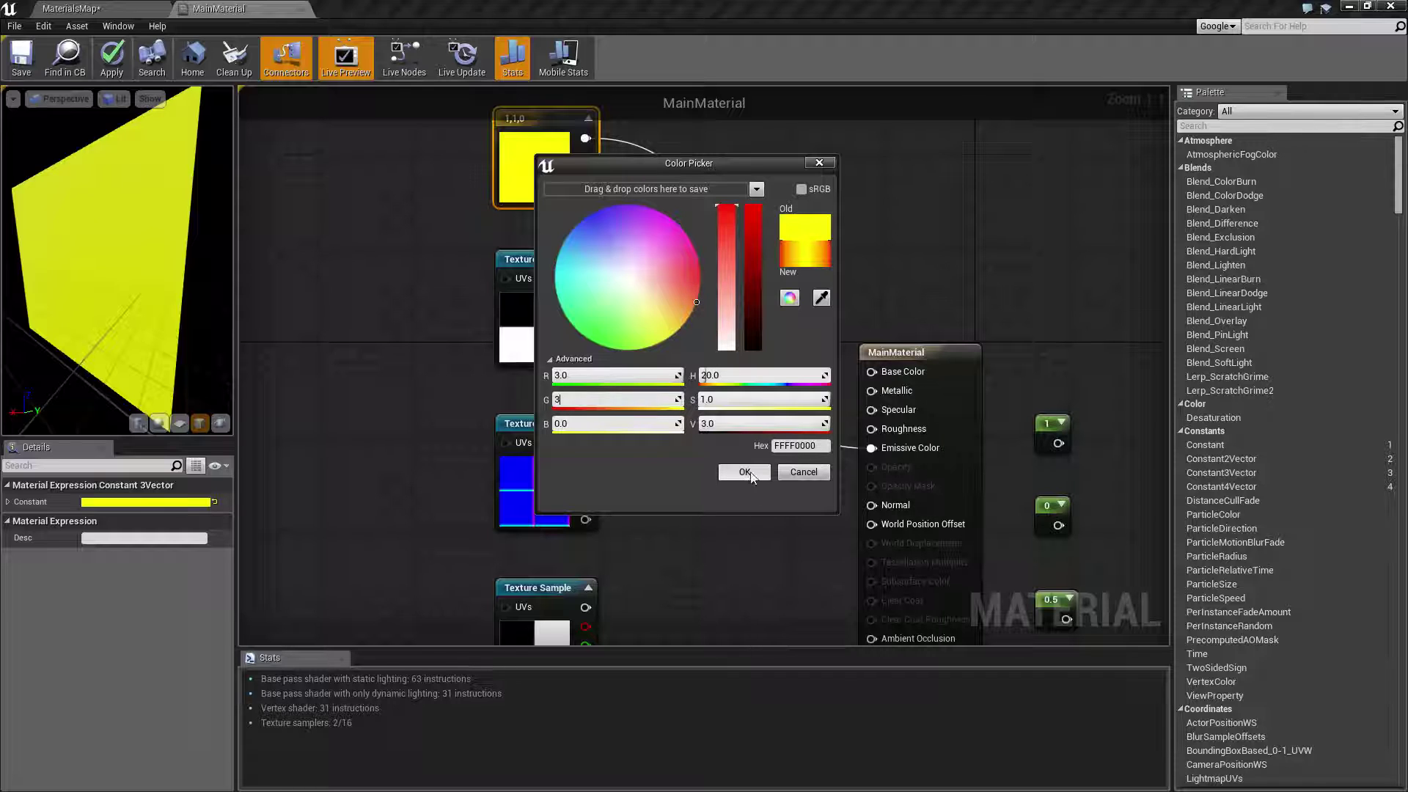
{"action": "key", "text": "Tab"}
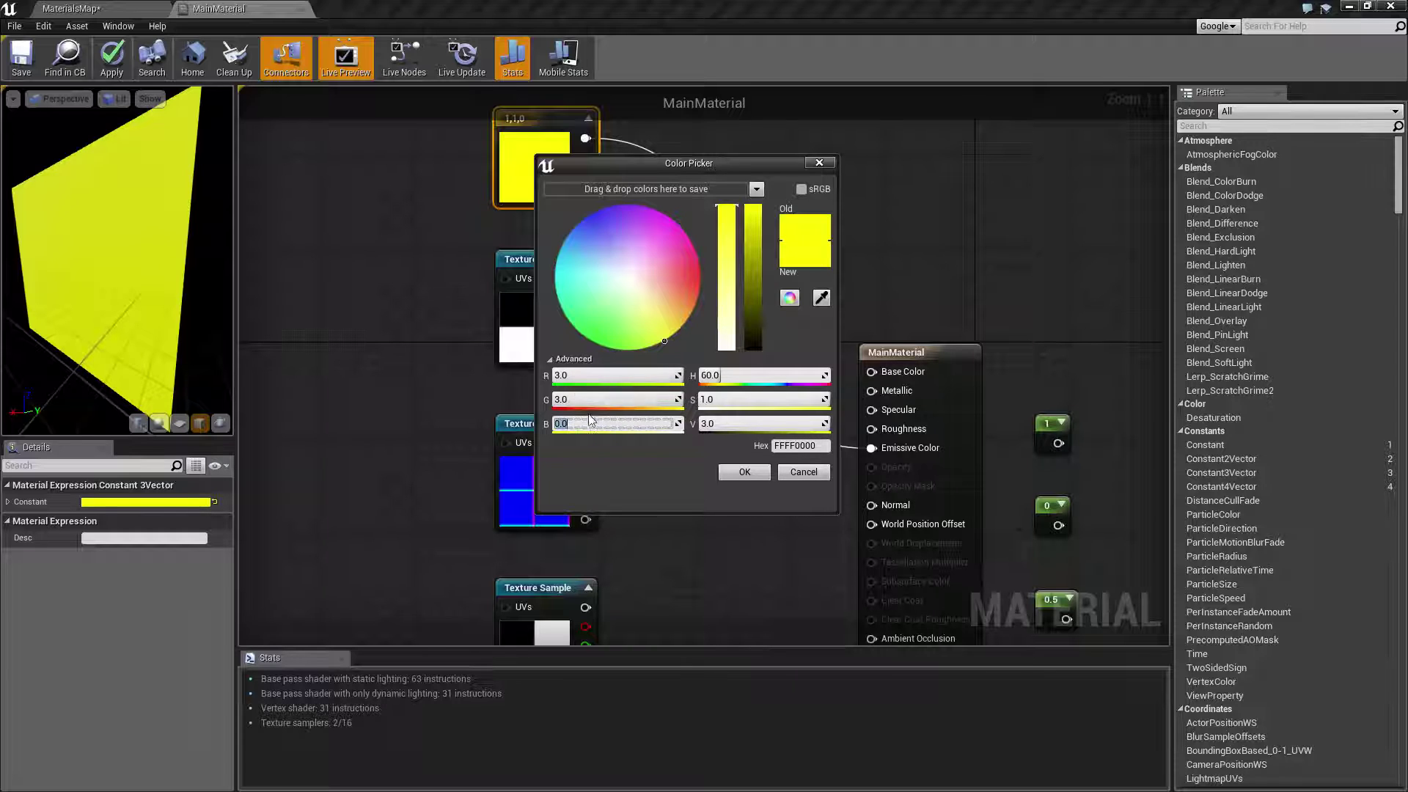
{"action": "left_click", "coordinate": [730, 476]}
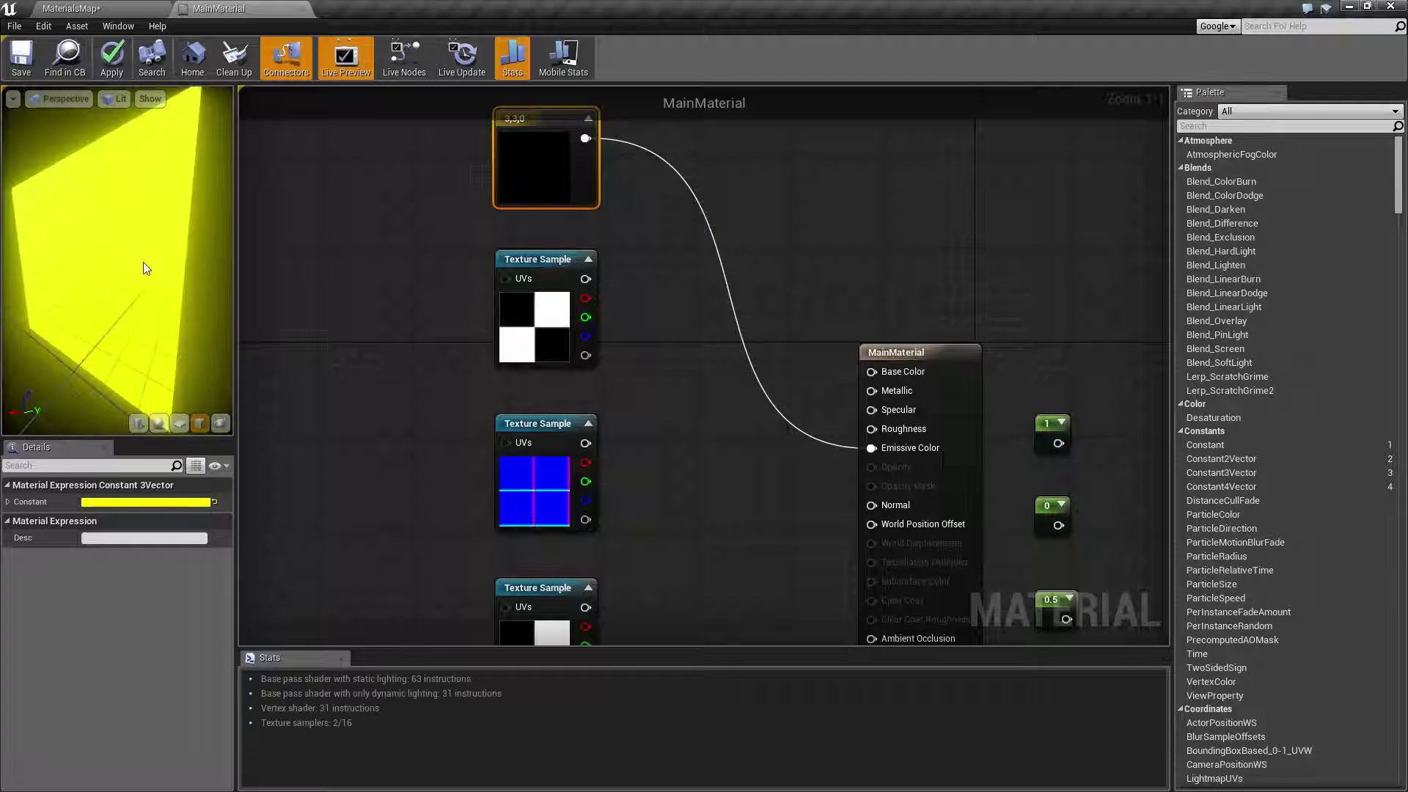
Step: Apply the material changes and examine the cube's glow in the MaterialsMap level from several angles and distances
{"action": "mouse_move", "coordinate": [113, 197]}
{"action": "left_mouse_down"}
{"action": "mouse_move", "coordinate": [140, 192]}
{"action": "mouse_move", "coordinate": [128, 176]}
{"action": "mouse_move", "coordinate": [113, 197]}
{"action": "left_mouse_up"}
{"action": "left_click", "coordinate": [111, 57]}
{"action": "left_click", "coordinate": [105, 8]}
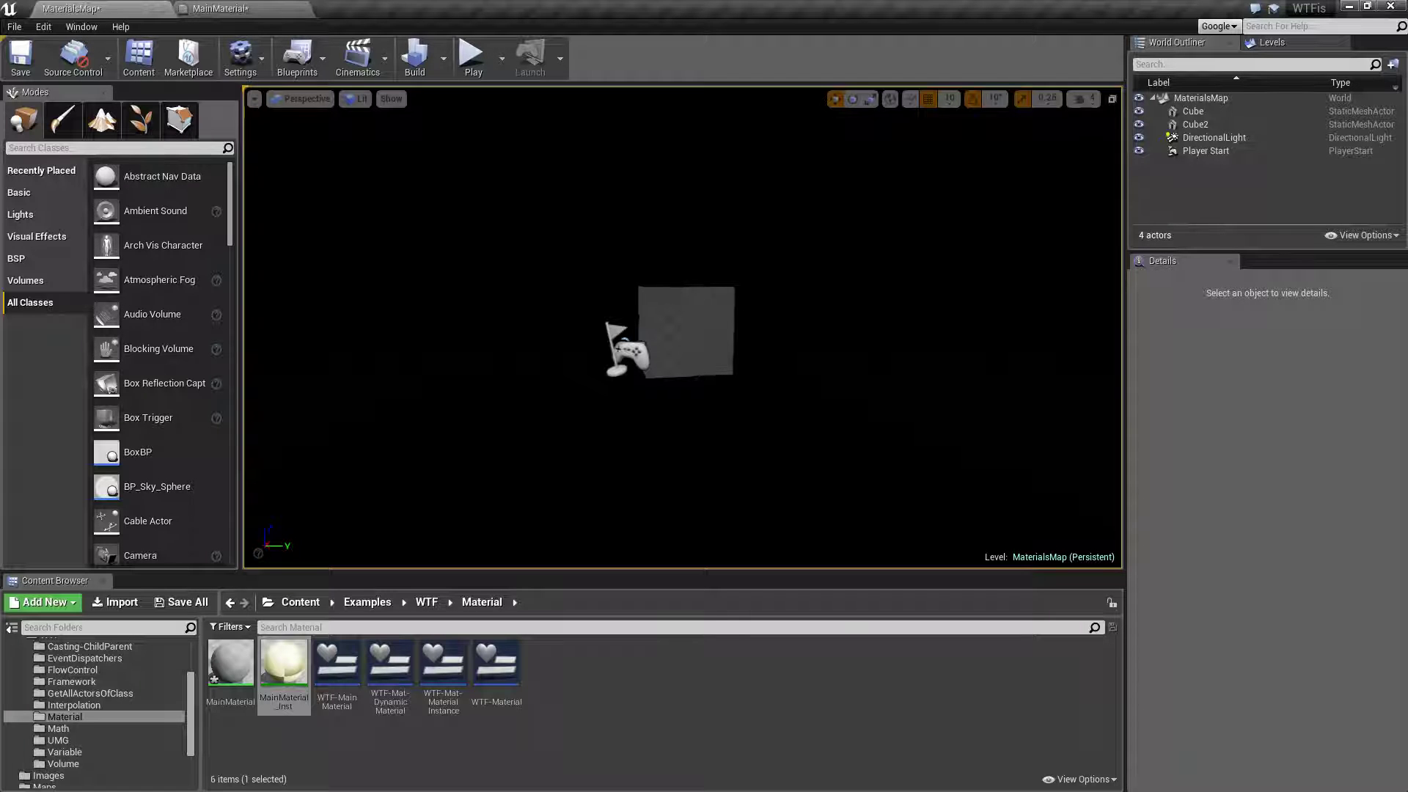
{"action": "mouse_move", "coordinate": [713, 417]}
{"action": "left_mouse_down", "text": "alt"}
{"action": "mouse_move", "coordinate": [742, 417]}
{"action": "mouse_move", "coordinate": [749, 388]}
{"action": "mouse_move", "coordinate": [713, 418]}
{"action": "left_mouse_up", "text": "alt"}
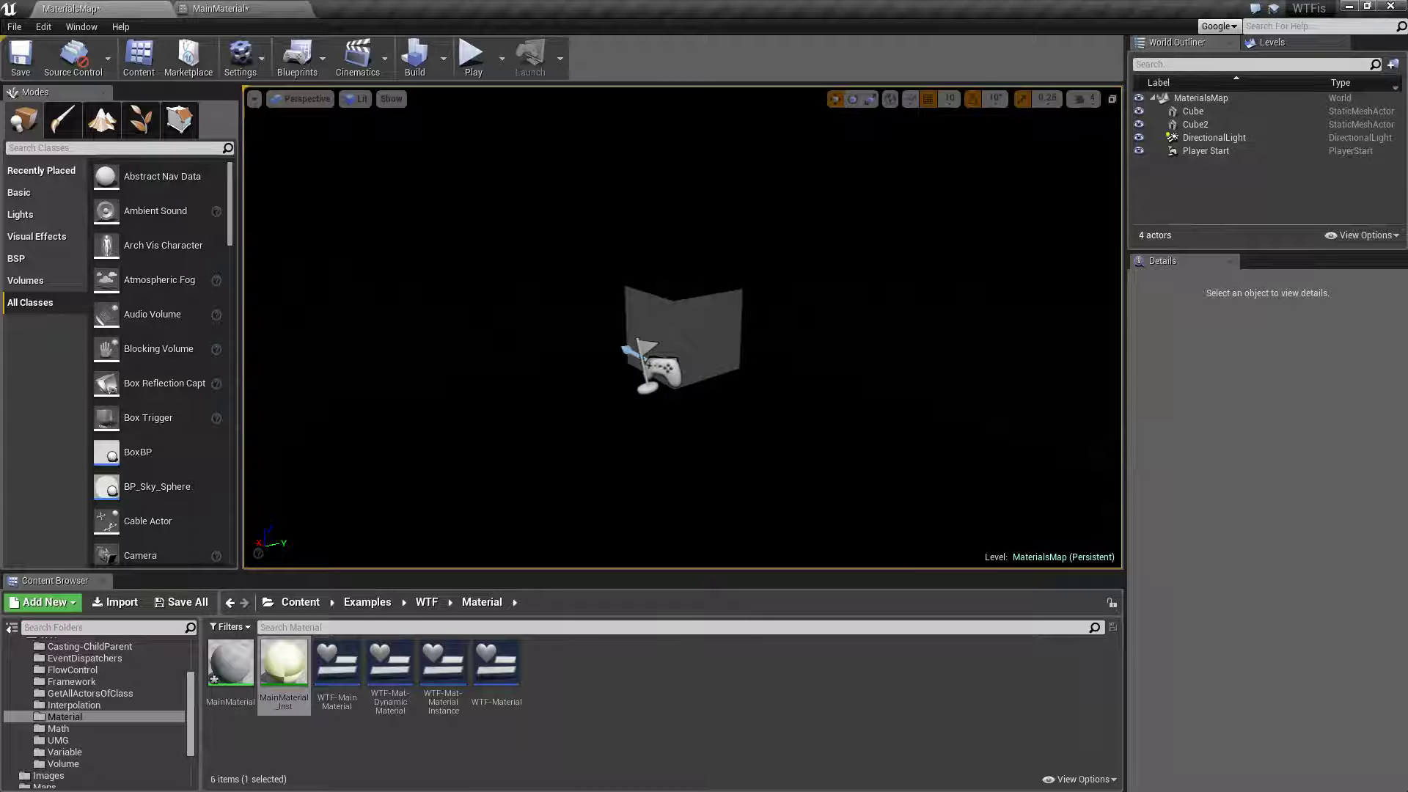
{"action": "left_click_drag", "start_coordinate": [829, 419], "coordinate": [855, 391], "text": "alt"}
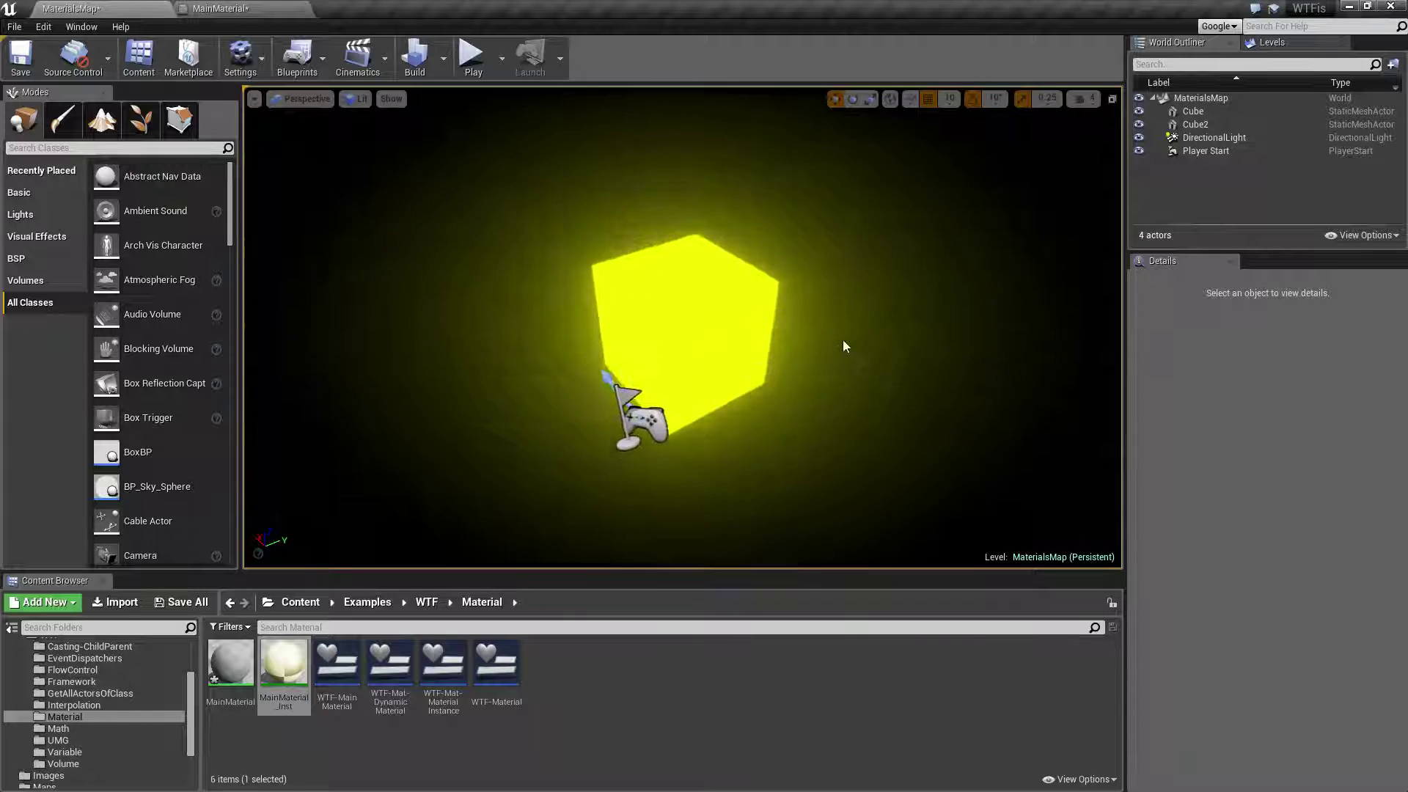
{"action": "scroll", "coordinate": [841, 339], "scroll_direction": "down", "scroll_amount": 5}
{"action": "scroll", "coordinate": [837, 343], "scroll_direction": "up", "scroll_amount": 7}
{"action": "left_click_drag", "start_coordinate": [820, 379], "coordinate": [790, 383], "text": "alt"}
{"action": "scroll", "coordinate": [785, 375], "scroll_direction": "down", "scroll_amount": 3}
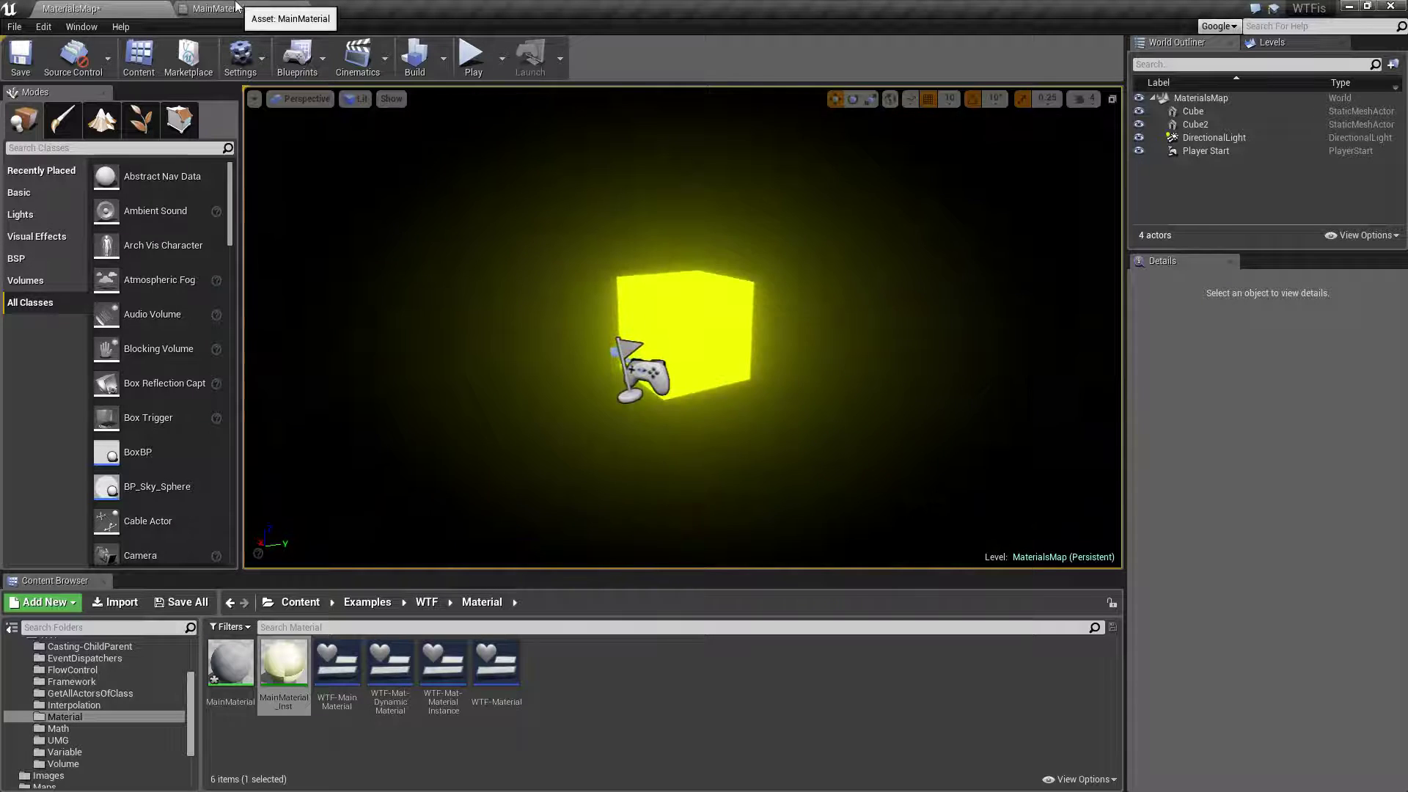
Step: In MainMaterial, set the yellow constant's red and green values to 10
{"action": "left_click", "coordinate": [213, 6]}
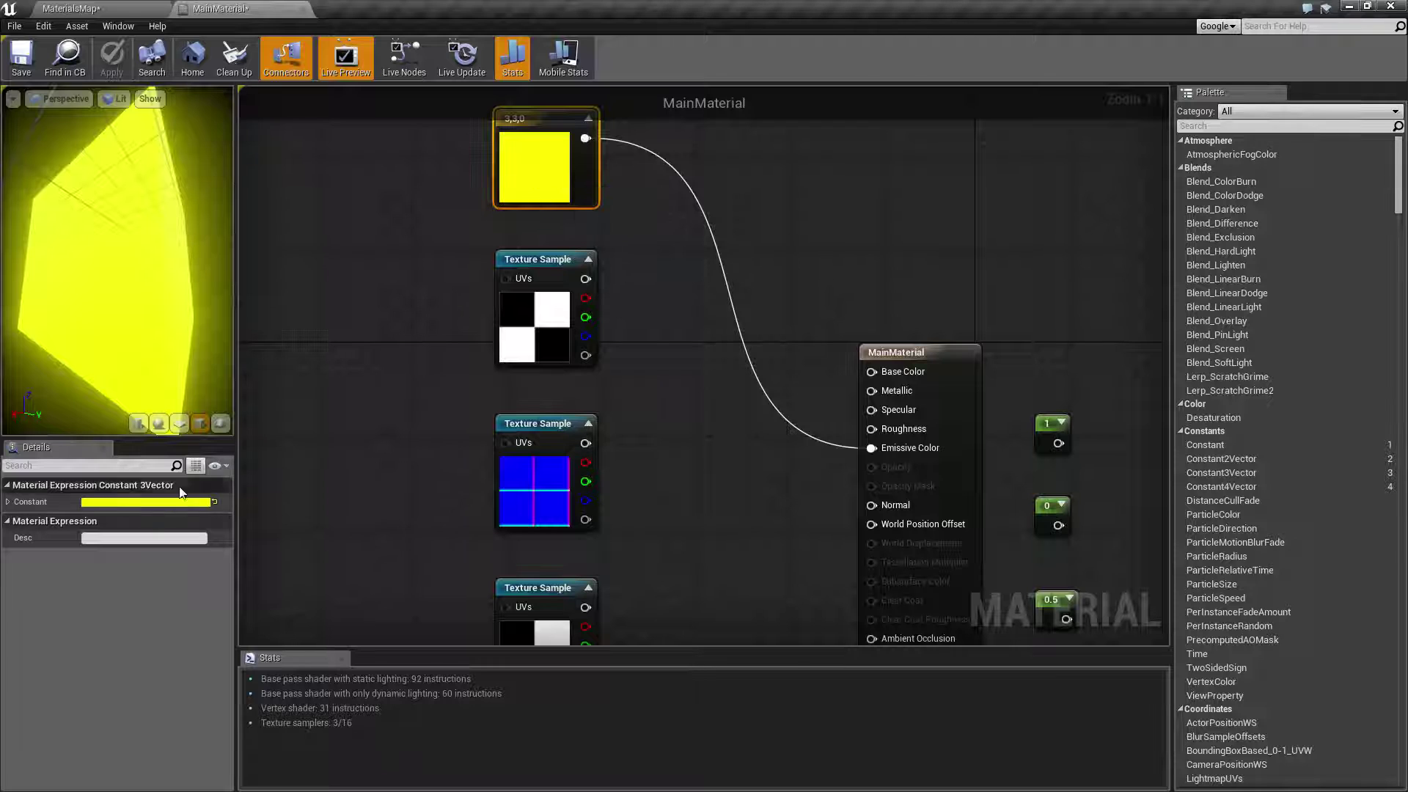
{"action": "left_click", "coordinate": [134, 501]}
{"action": "left_click", "coordinate": [216, 678]}
{"action": "type", "text": "10"}
{"action": "key", "text": "Tab"}
{"action": "type", "text": "10"}
{"action": "key", "text": "Tab"}
{"action": "left_click", "coordinate": [344, 774]}
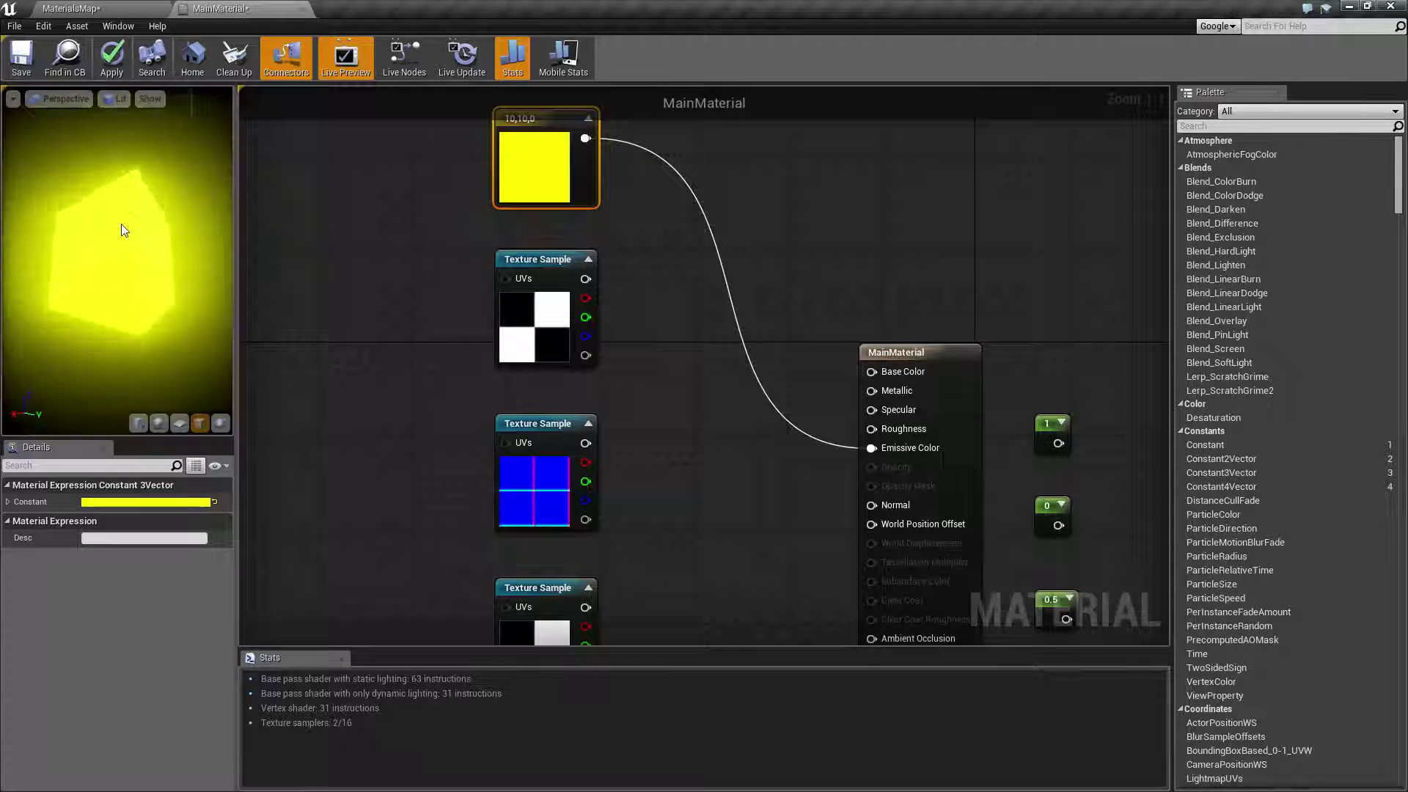
Step: Disconnect the yellow constant from MainMaterial's Emissive Color input
{"action": "right_click_drag", "start_coordinate": [654, 298], "coordinate": [645, 371]}
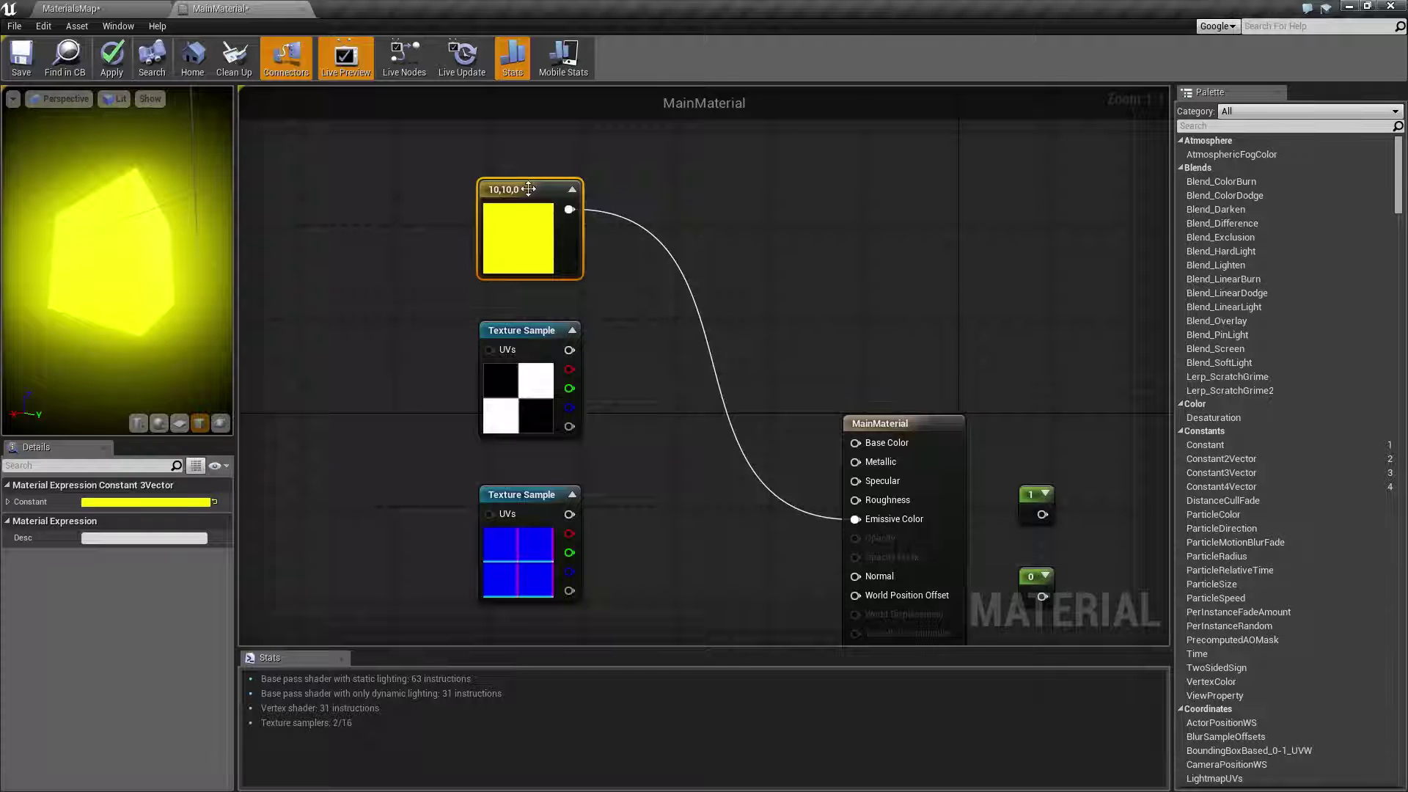
{"action": "left_click", "coordinate": [567, 209], "text": "alt"}
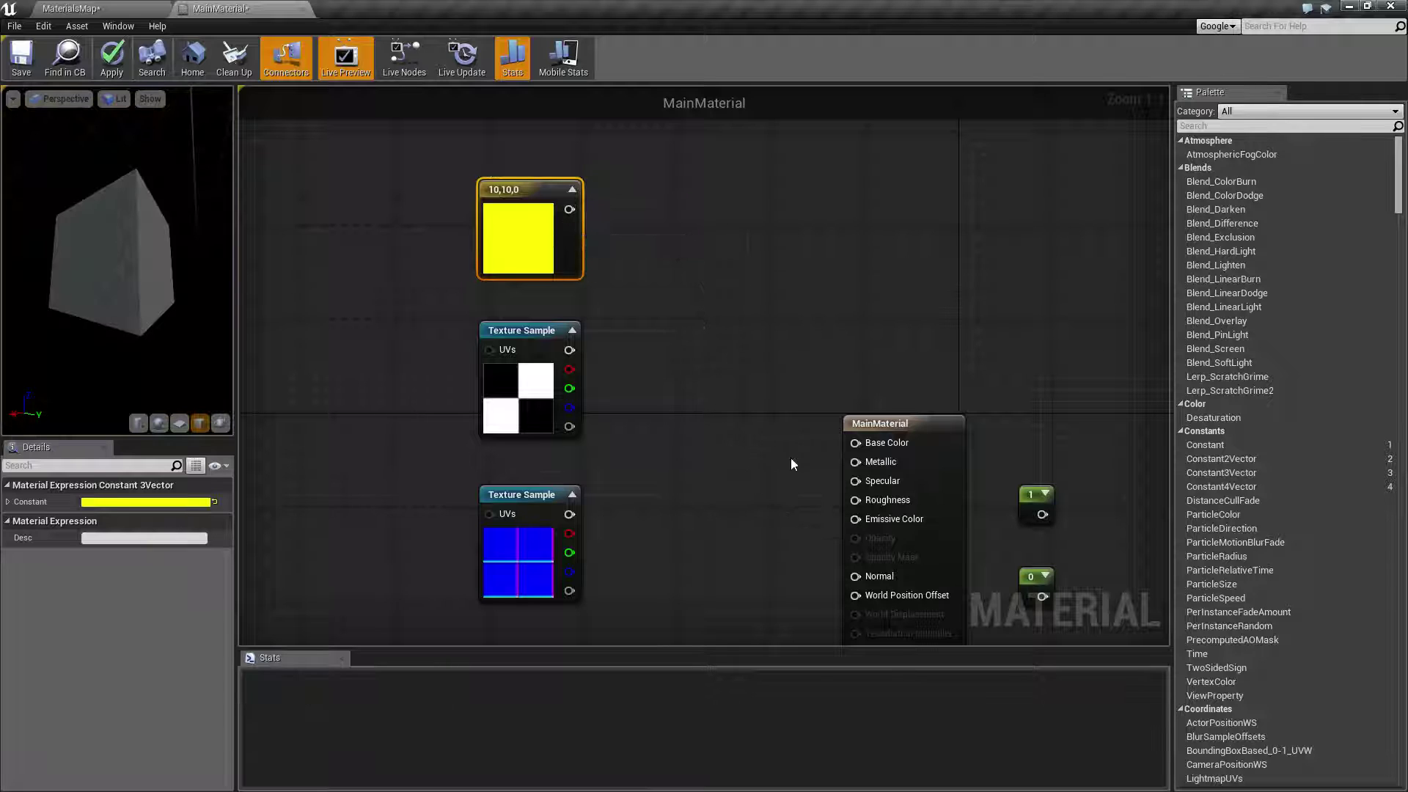
{"action": "right_click_drag", "start_coordinate": [773, 457], "coordinate": [700, 433]}
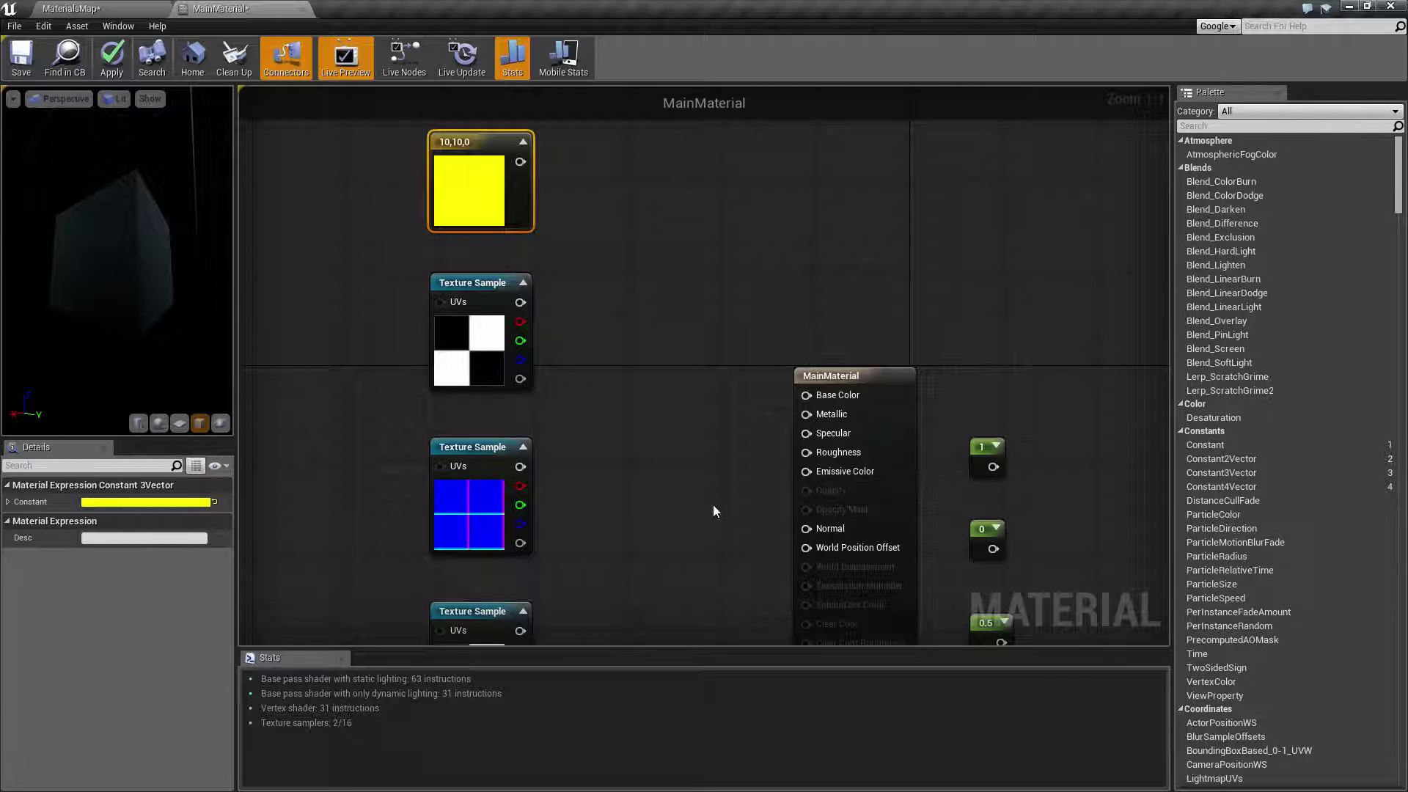
{"action": "right_click_drag", "start_coordinate": [713, 504], "coordinate": [715, 456]}
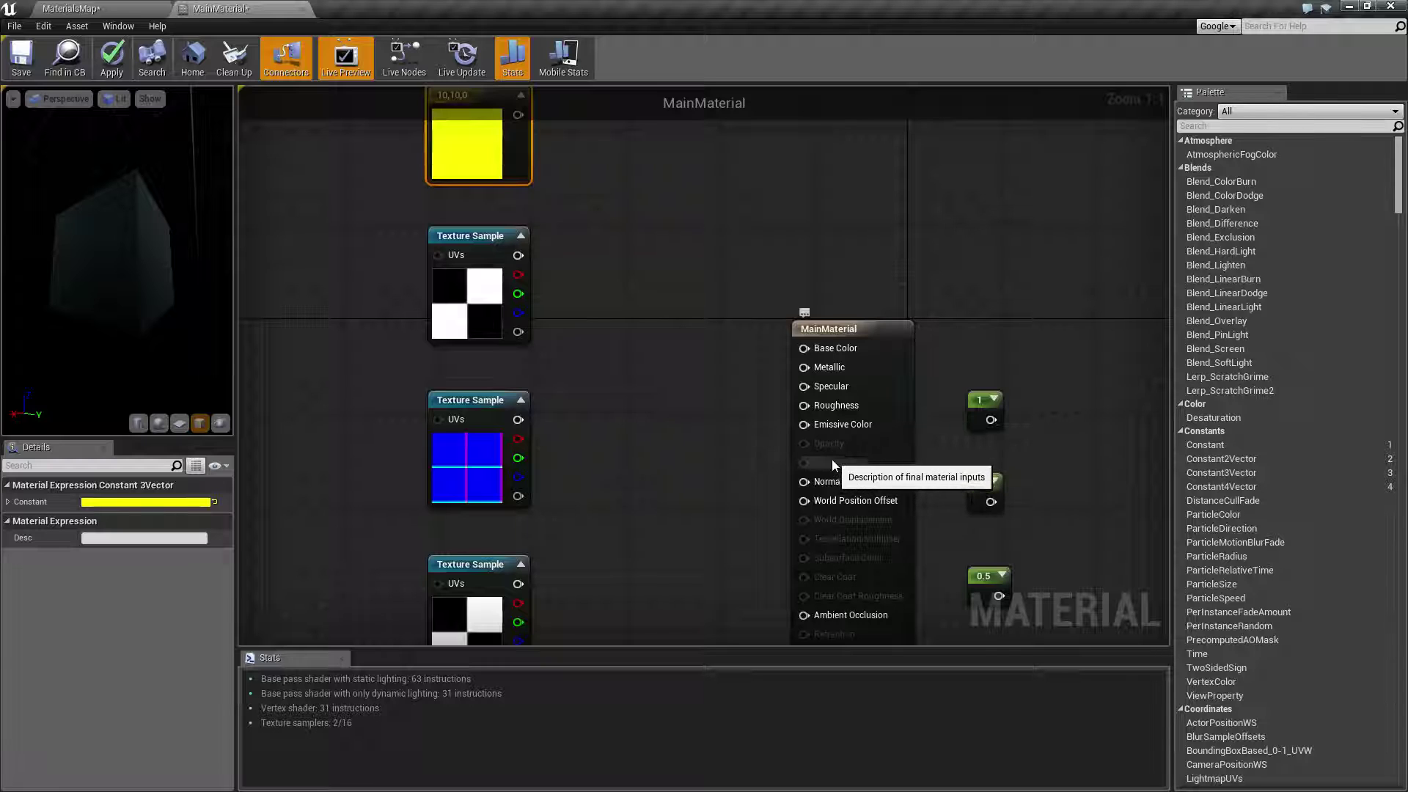
Step: Move the constant with value 1 beside MainMaterial and connect it to the Base Color input
{"action": "right_click_drag", "start_coordinate": [708, 483], "coordinate": [640, 473]}
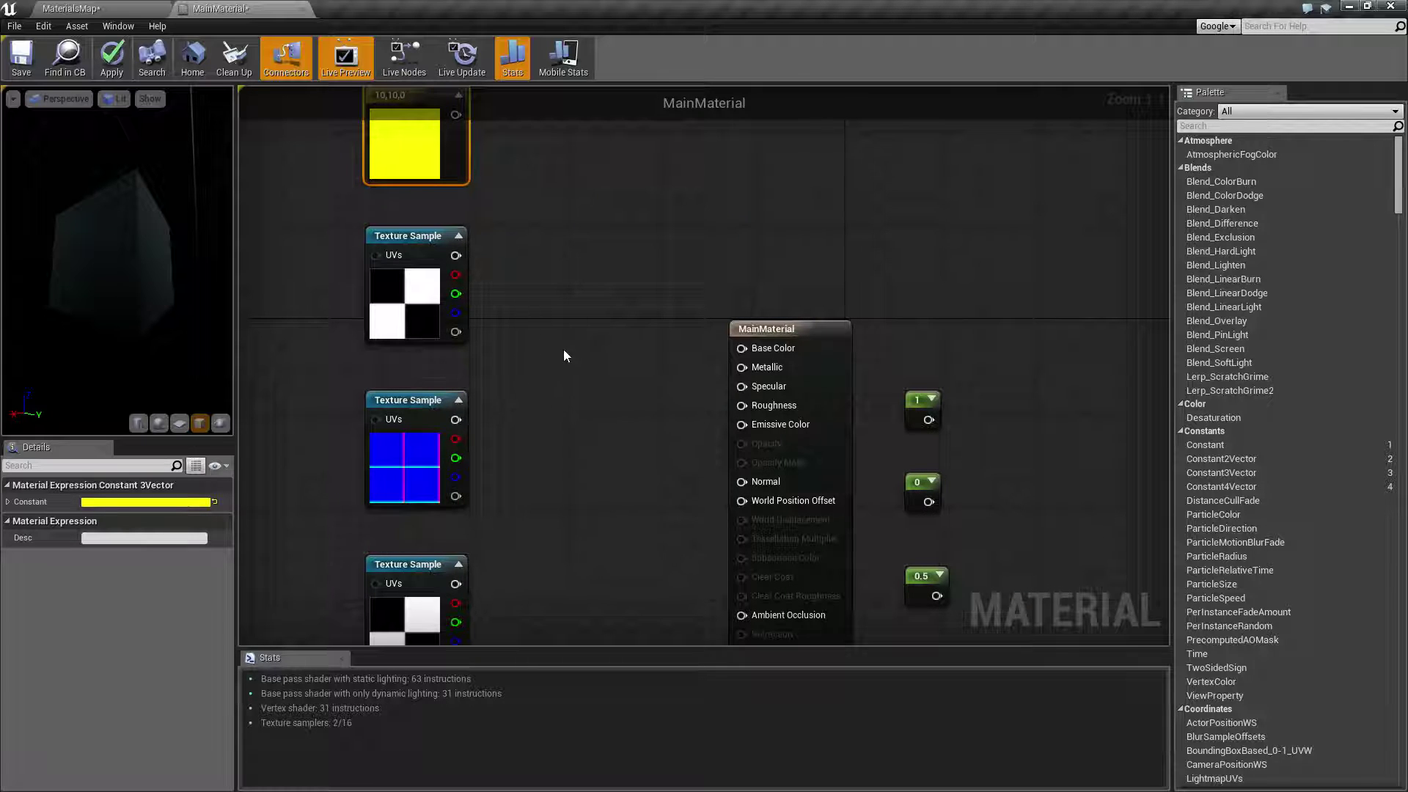
{"action": "left_click_drag", "start_coordinate": [912, 408], "coordinate": [613, 380]}
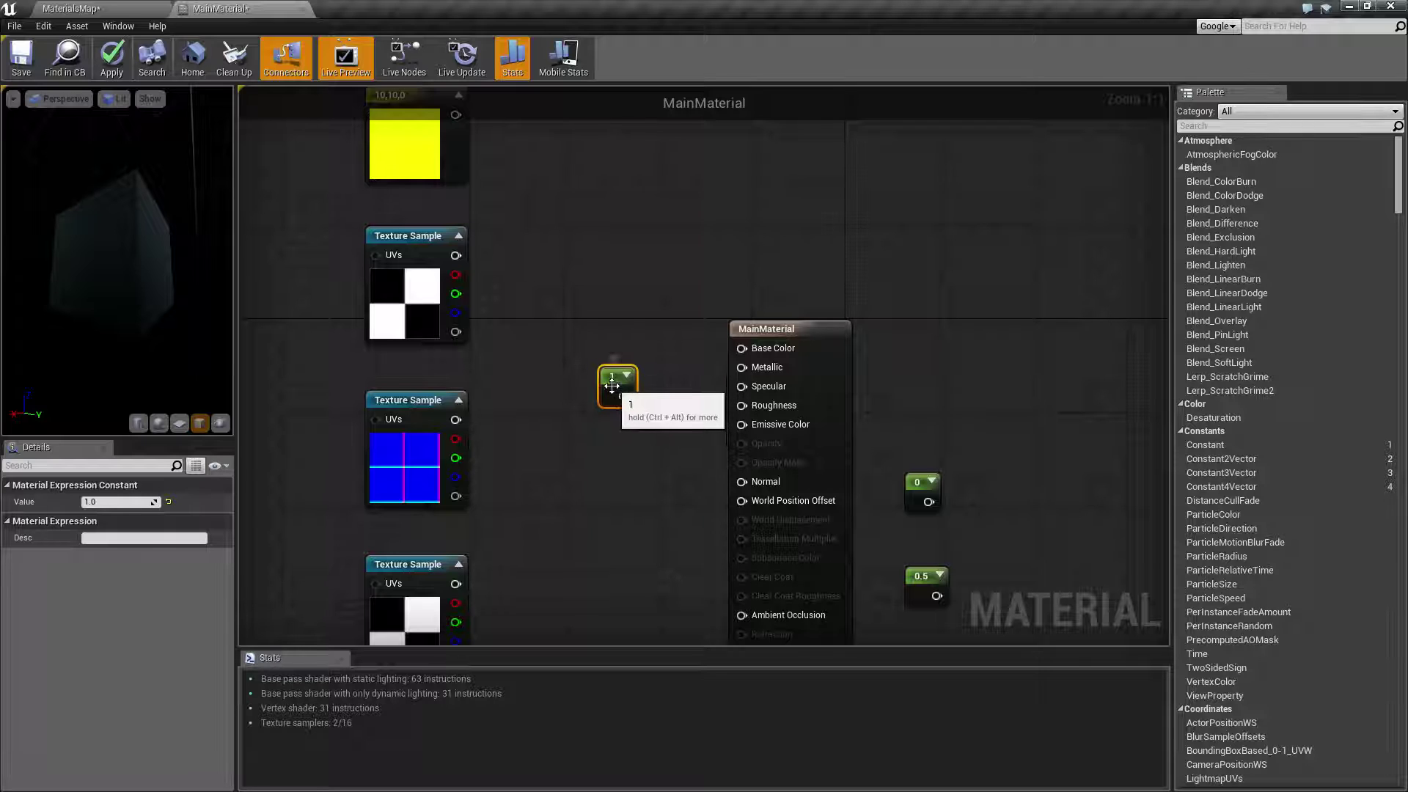
{"action": "right_click_drag", "start_coordinate": [660, 495], "coordinate": [682, 432]}
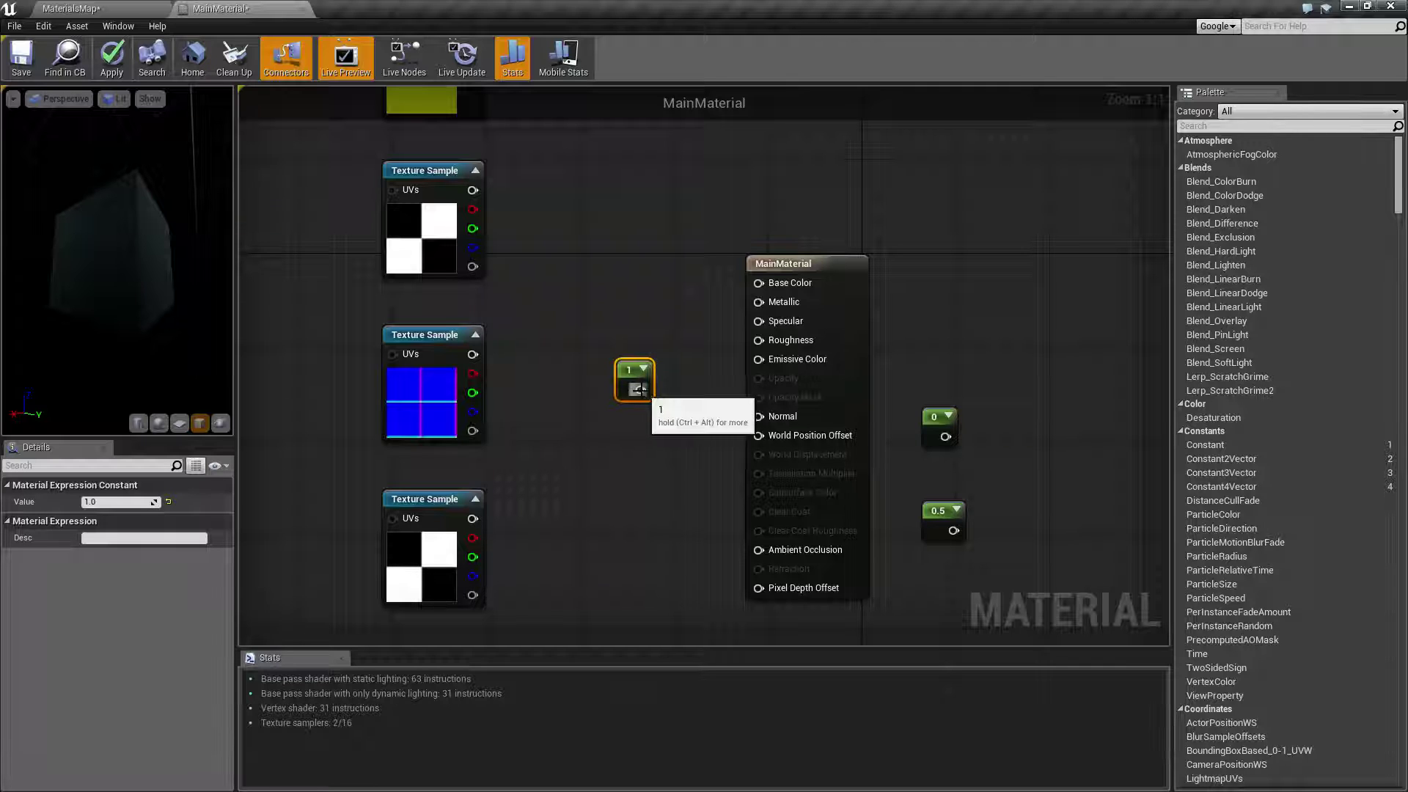
{"action": "left_click_drag", "start_coordinate": [640, 389], "coordinate": [754, 284]}
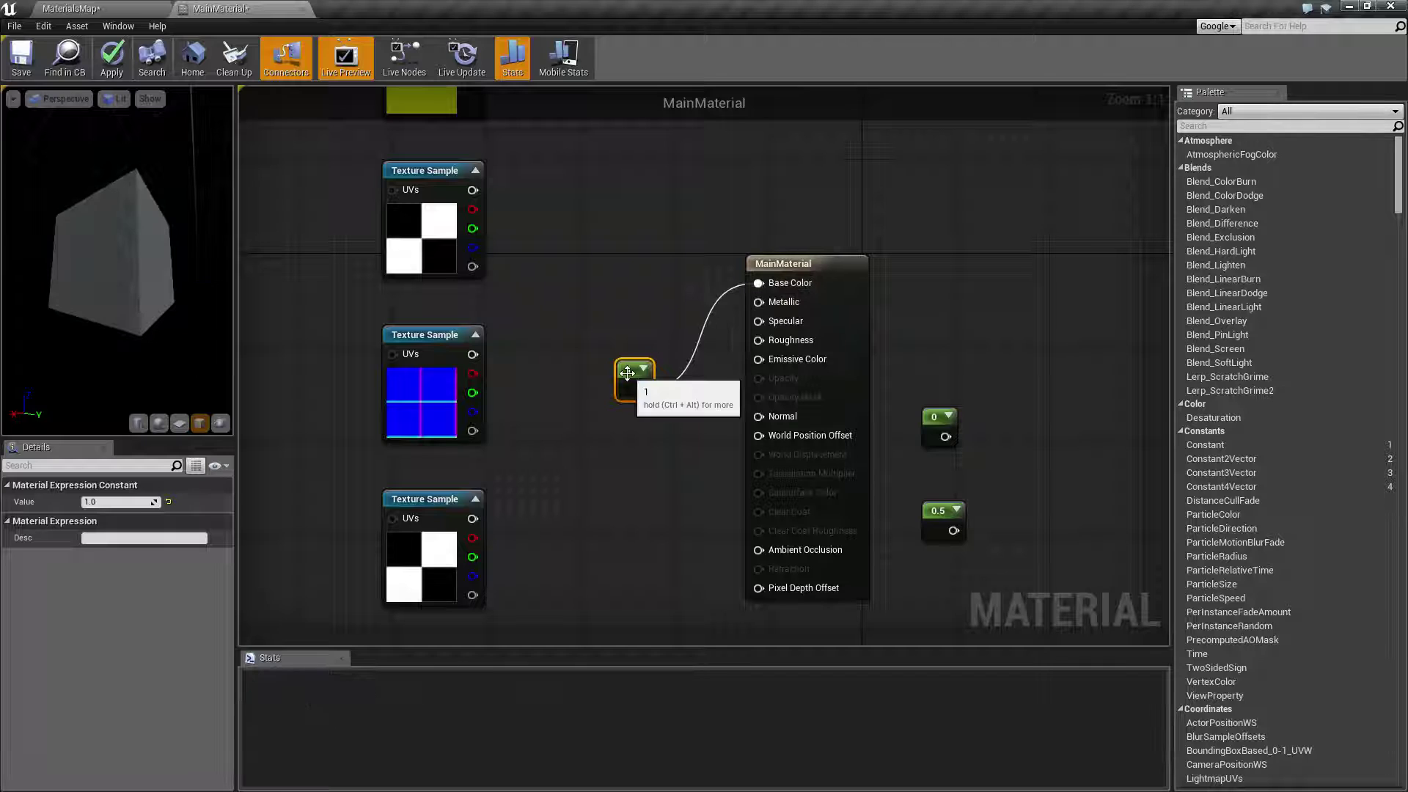
{"action": "left_click_drag", "start_coordinate": [632, 376], "coordinate": [656, 270]}
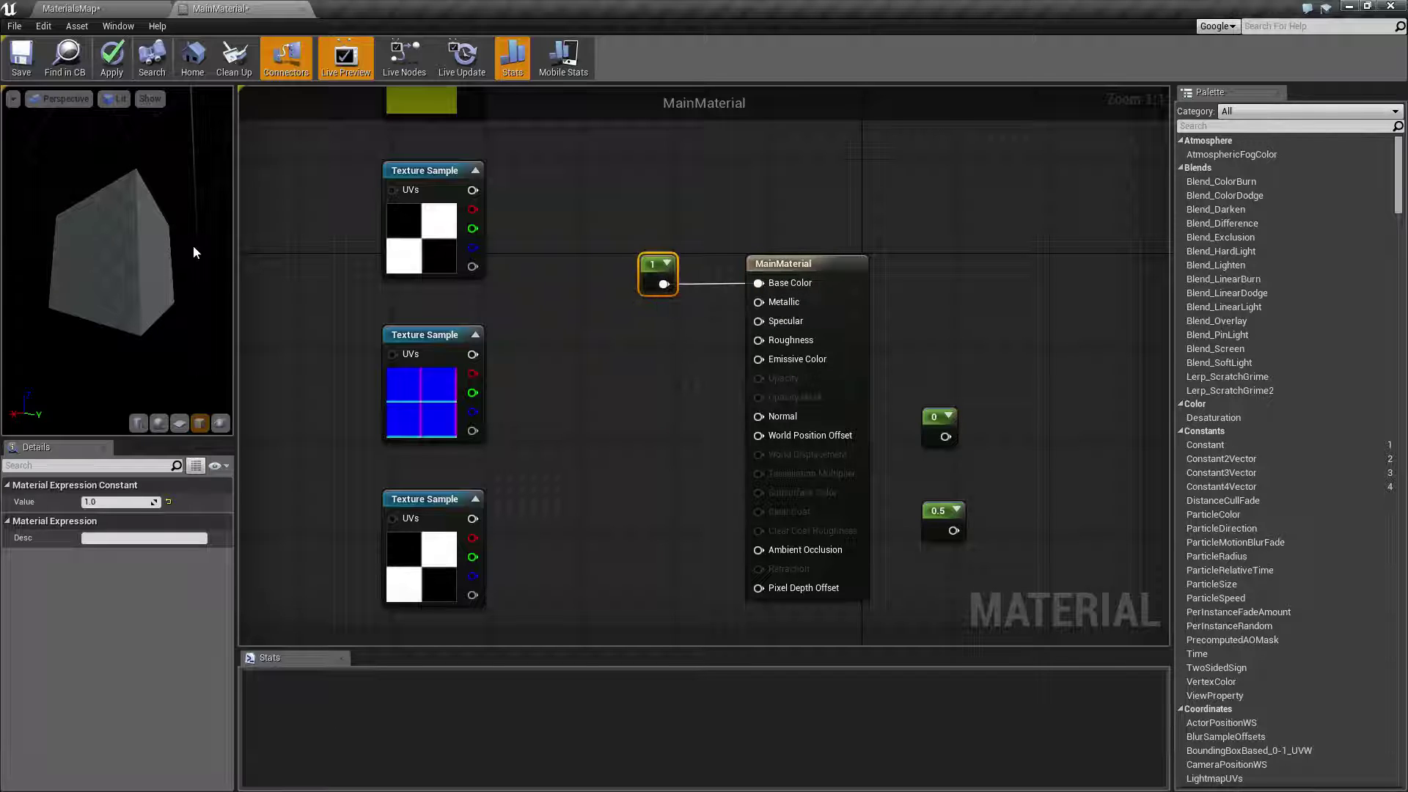
Step: Connect the blue grid texture to MainMaterial's Normal input, save the material and inspect the cube in the MaterialsMap level
{"action": "left_click_drag", "start_coordinate": [472, 354], "coordinate": [776, 416]}
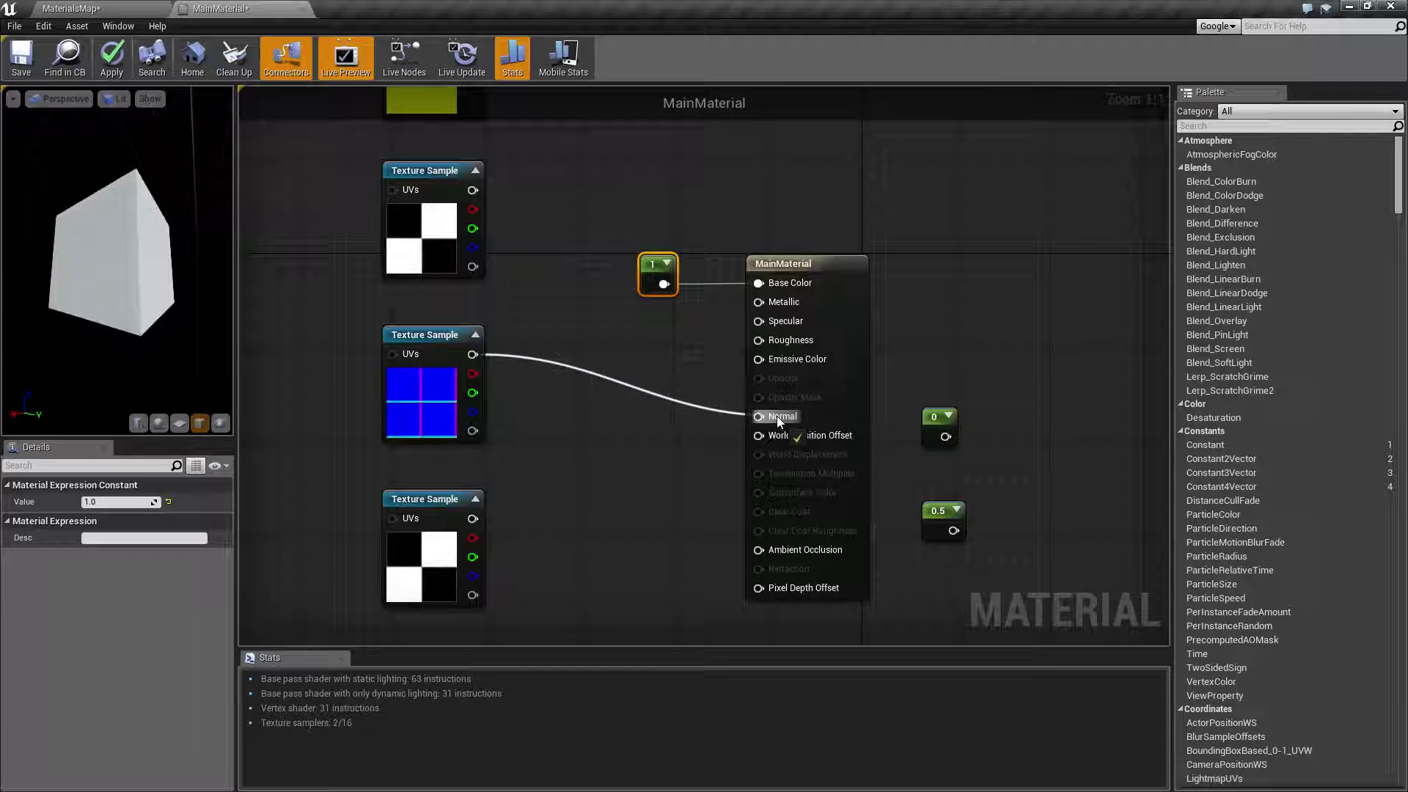
{"action": "left_click", "coordinate": [21, 59]}
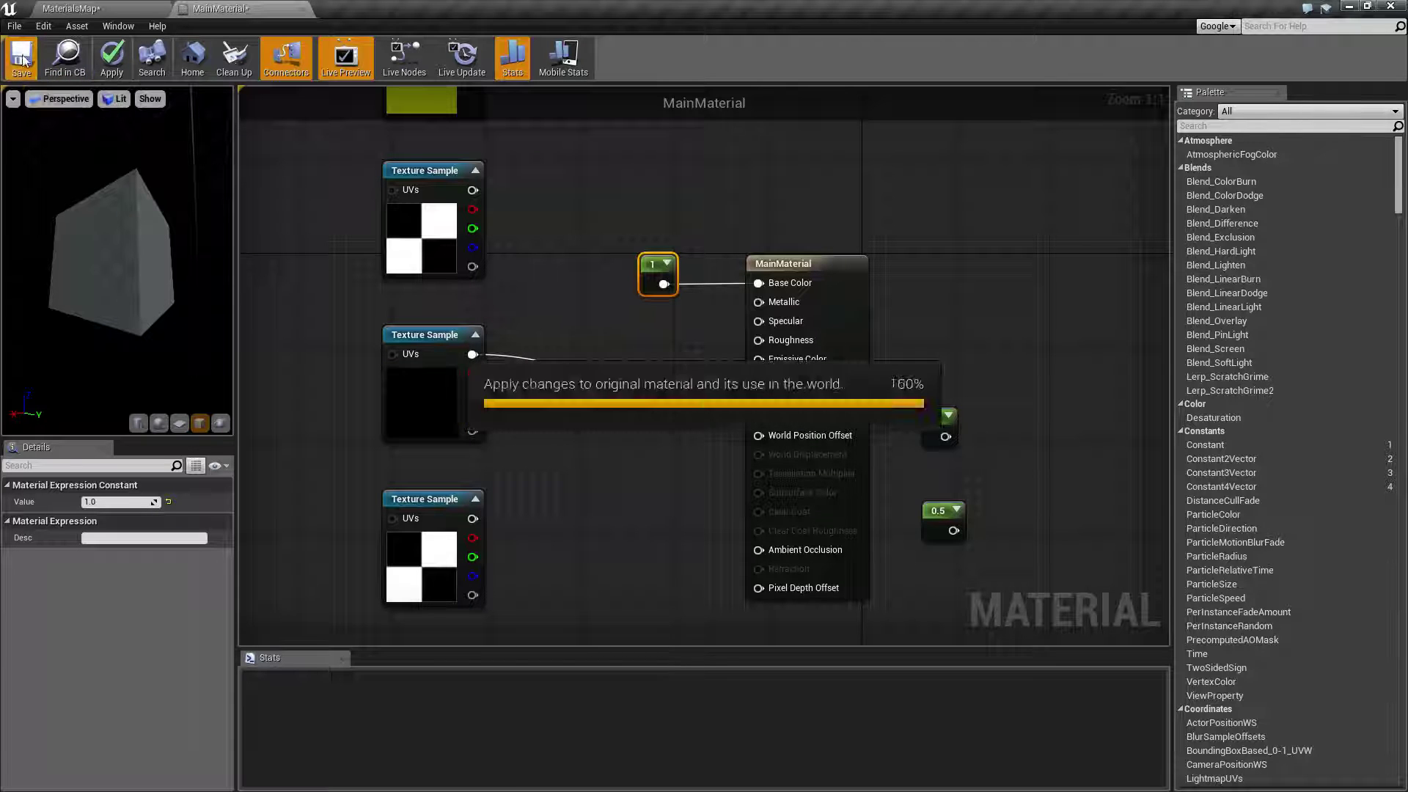
{"action": "left_click", "coordinate": [87, 10]}
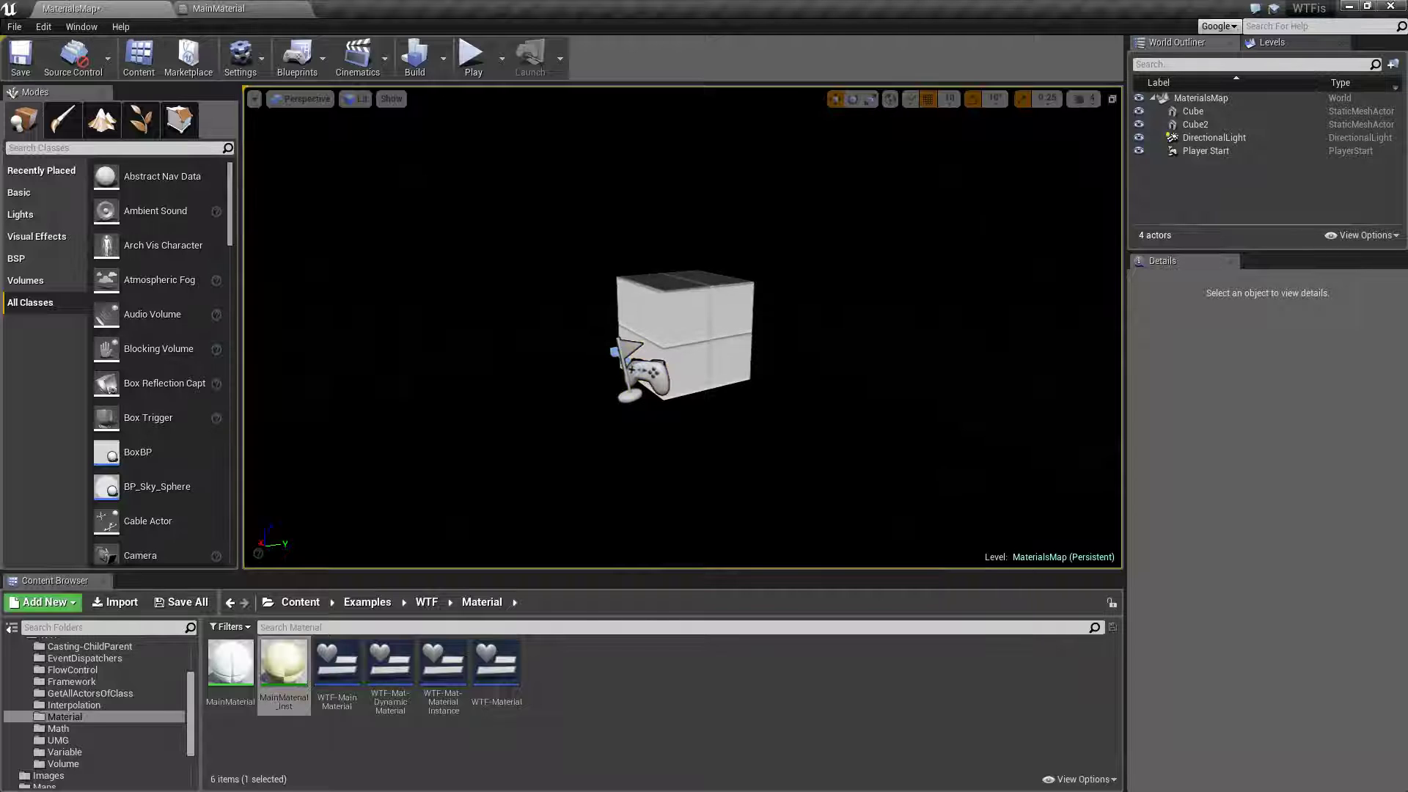
{"action": "left_click_drag", "start_coordinate": [836, 393], "coordinate": [484, 279], "text": "alt"}
{"action": "scroll", "coordinate": [799, 377], "scroll_direction": "down", "scroll_amount": 3}
Step: Disconnect the grid texture from MainMaterial's Normal input, apply the change and examine the cube's surface in the level
{"action": "left_click", "coordinate": [222, 6]}
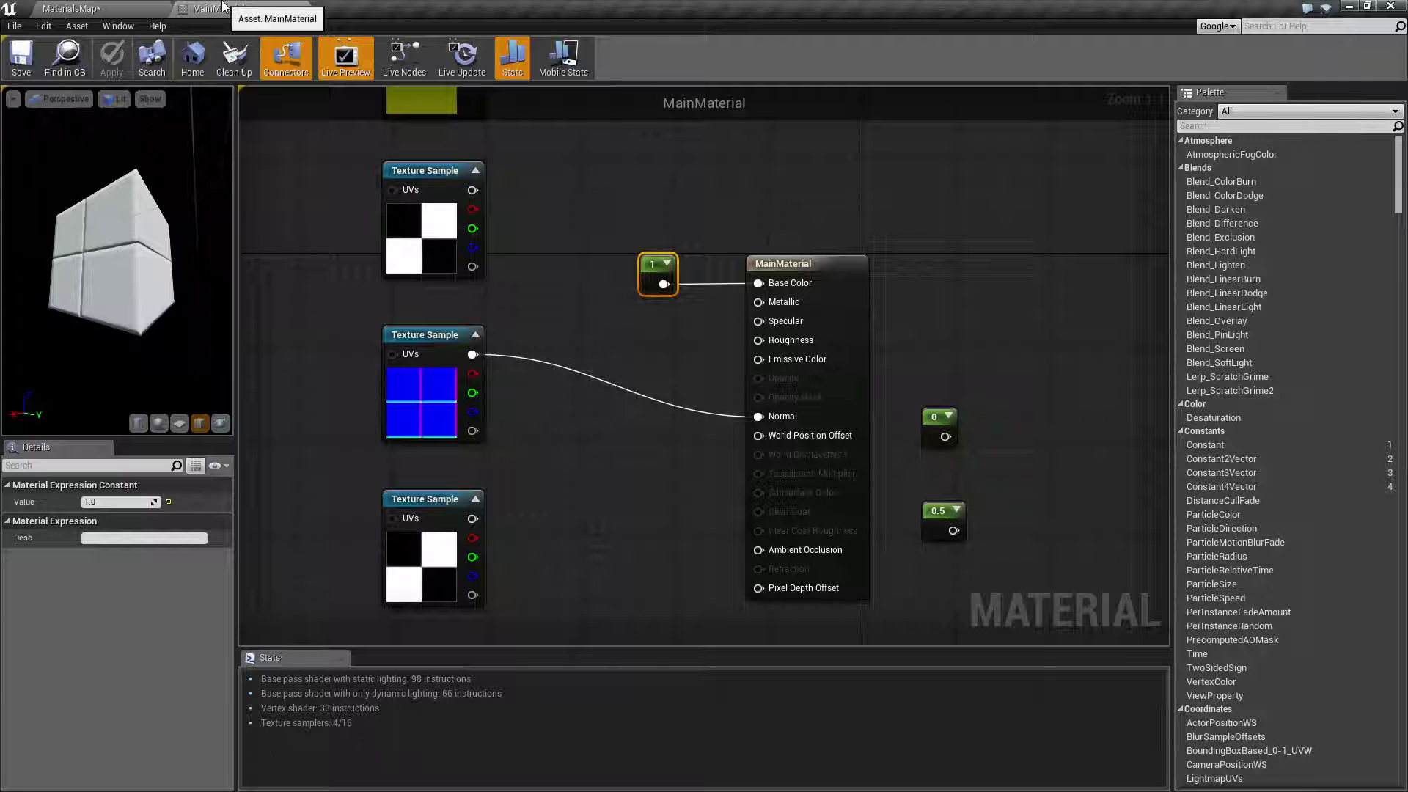
{"action": "left_click", "coordinate": [756, 414], "text": "alt"}
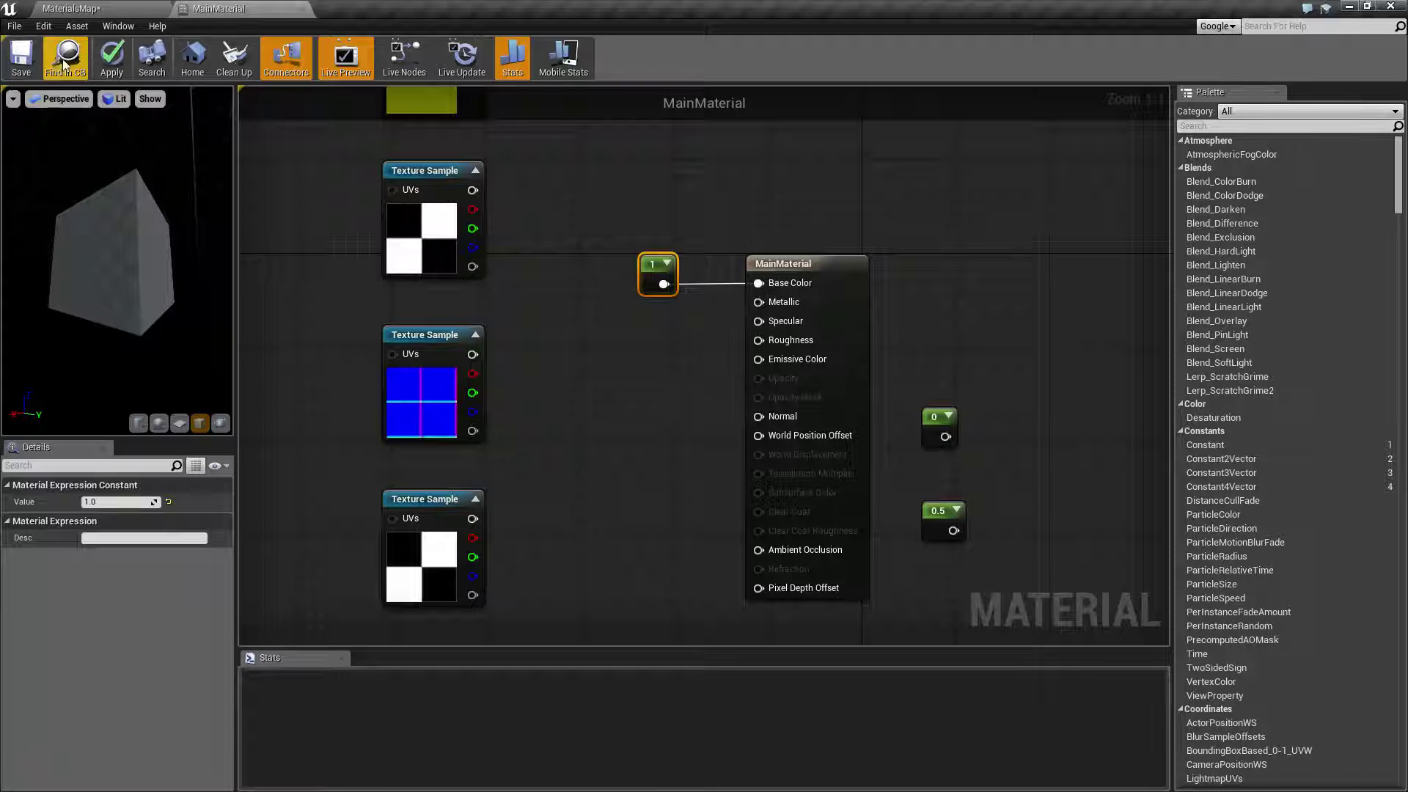
{"action": "left_click", "coordinate": [101, 65]}
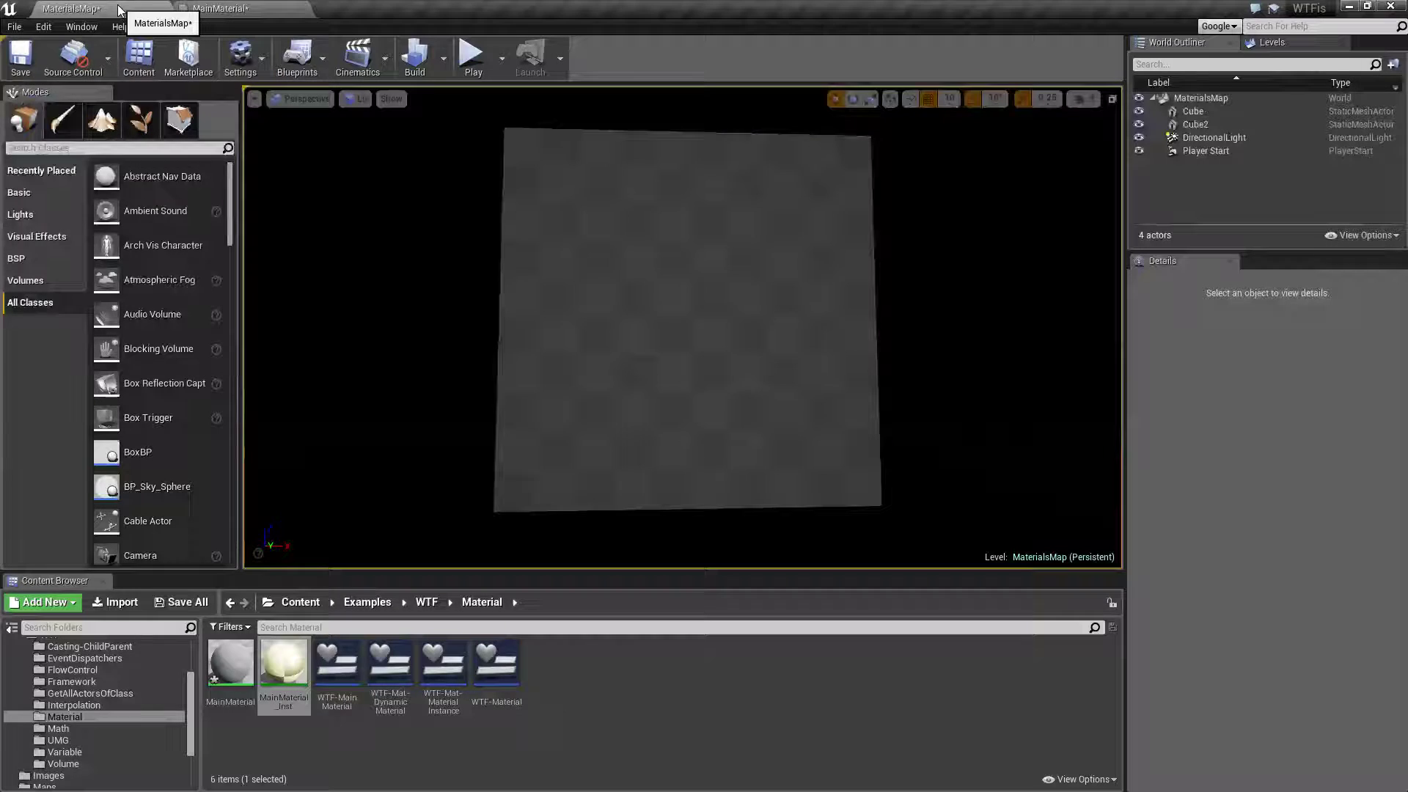
{"action": "left_click", "coordinate": [121, 10]}
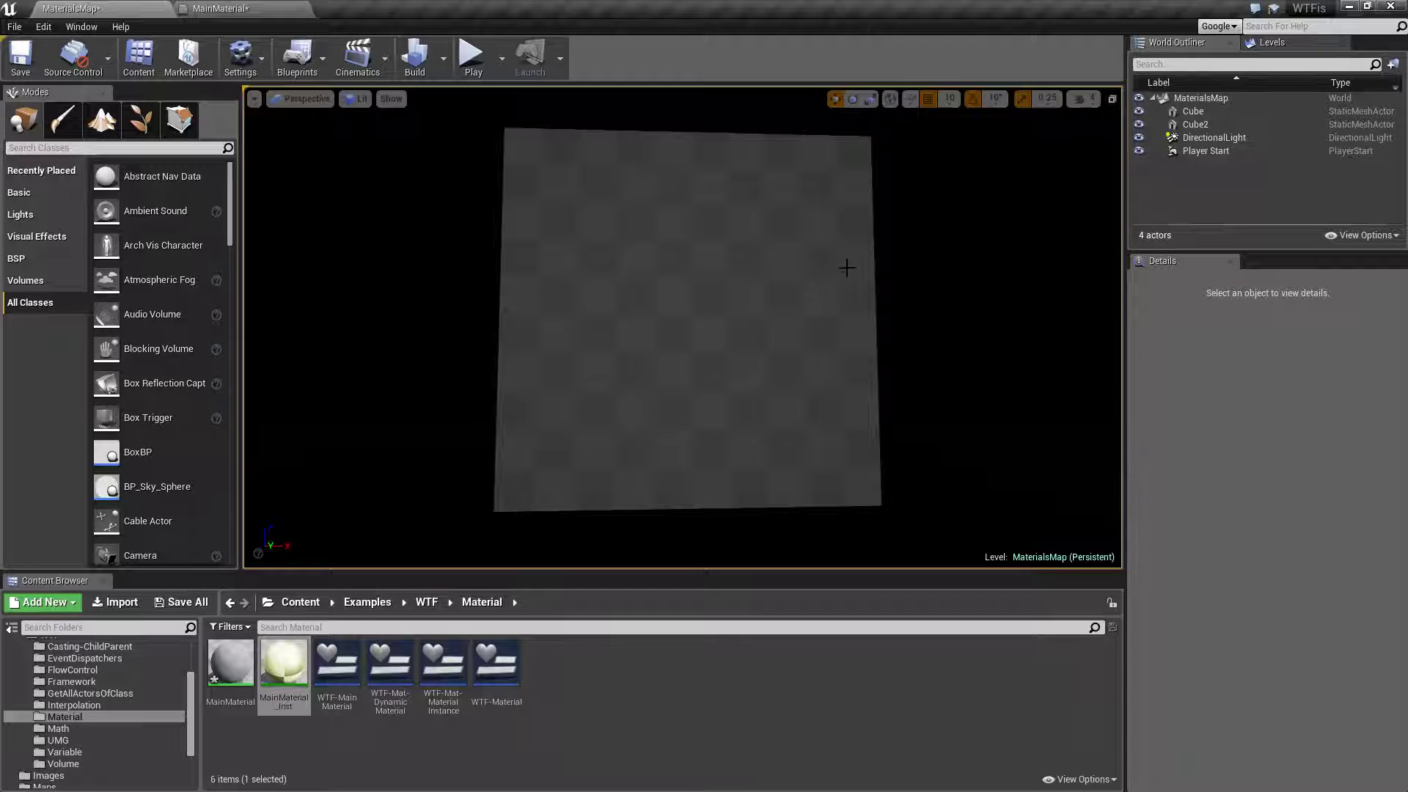
{"action": "left_click_drag", "start_coordinate": [839, 264], "coordinate": [579, 275], "text": "alt"}
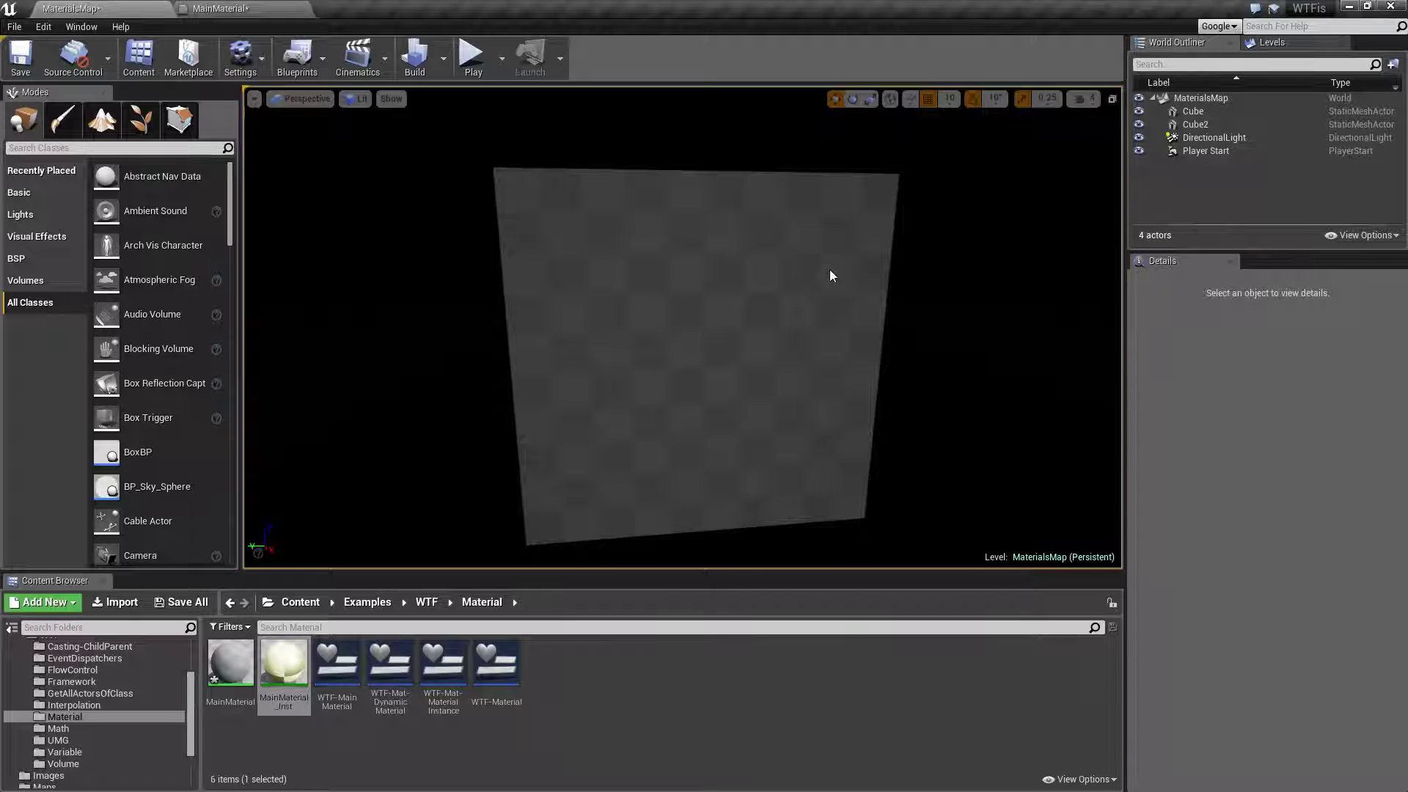
{"action": "mouse_move", "coordinate": [742, 342]}
{"action": "left_mouse_down", "text": "alt"}
{"action": "mouse_move", "coordinate": [506, 345]}
{"action": "mouse_move", "coordinate": [741, 351]}
{"action": "mouse_move", "coordinate": [727, 352]}
{"action": "left_mouse_up", "text": "alt"}
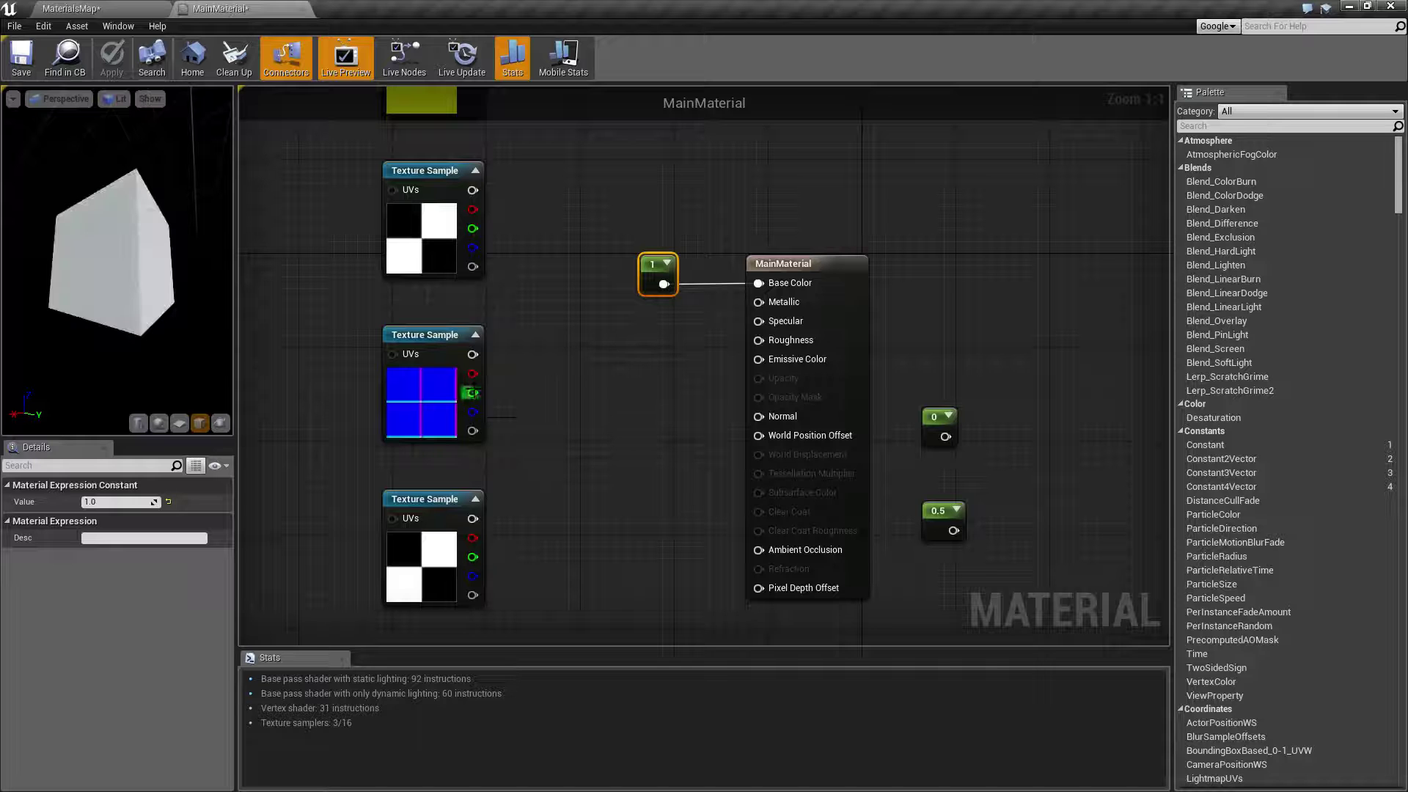
Step: Reconnect the grid texture to MainMaterial's Normal input, save, and examine the cube in MaterialsMap from several angles
{"action": "left_click_drag", "start_coordinate": [472, 354], "coordinate": [760, 416]}
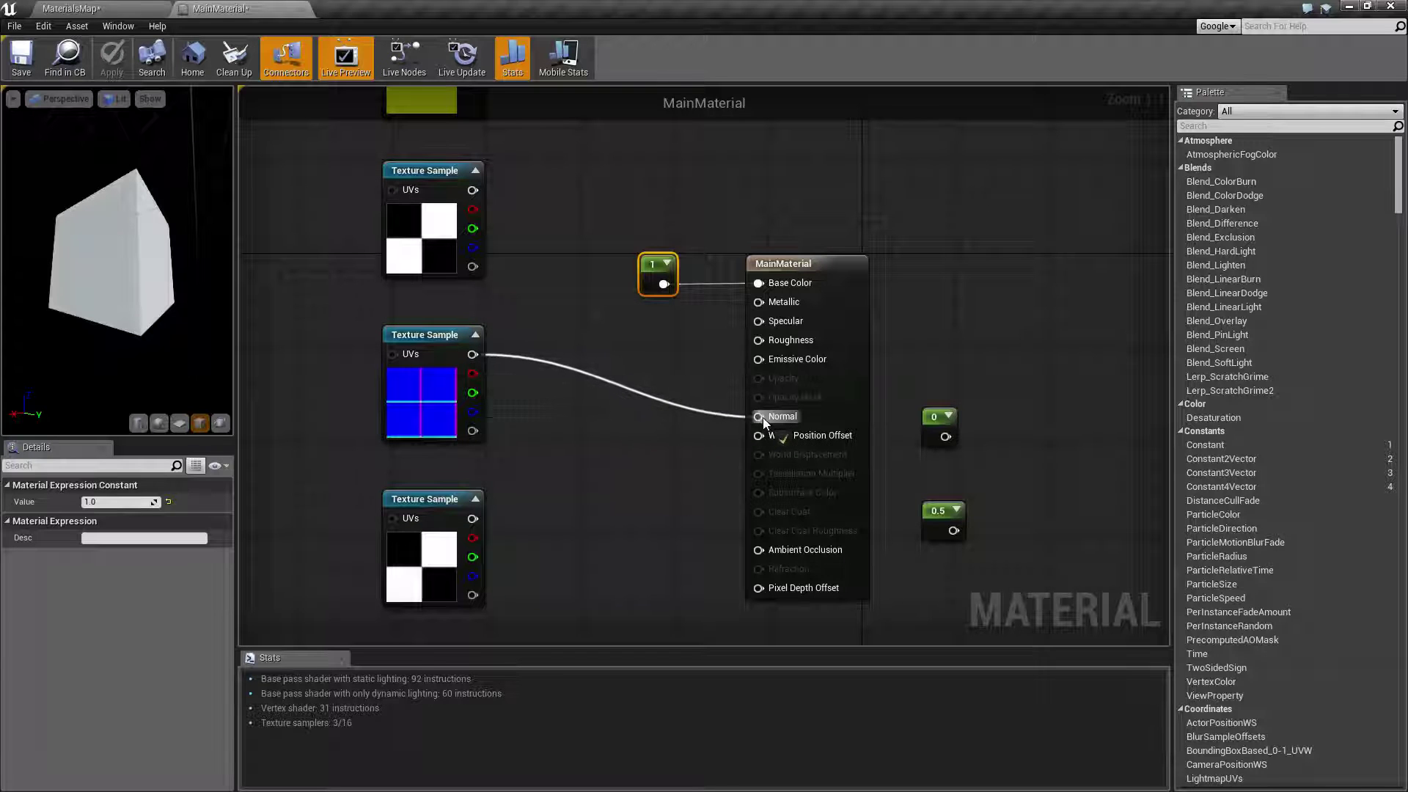
{"action": "left_click", "coordinate": [21, 59]}
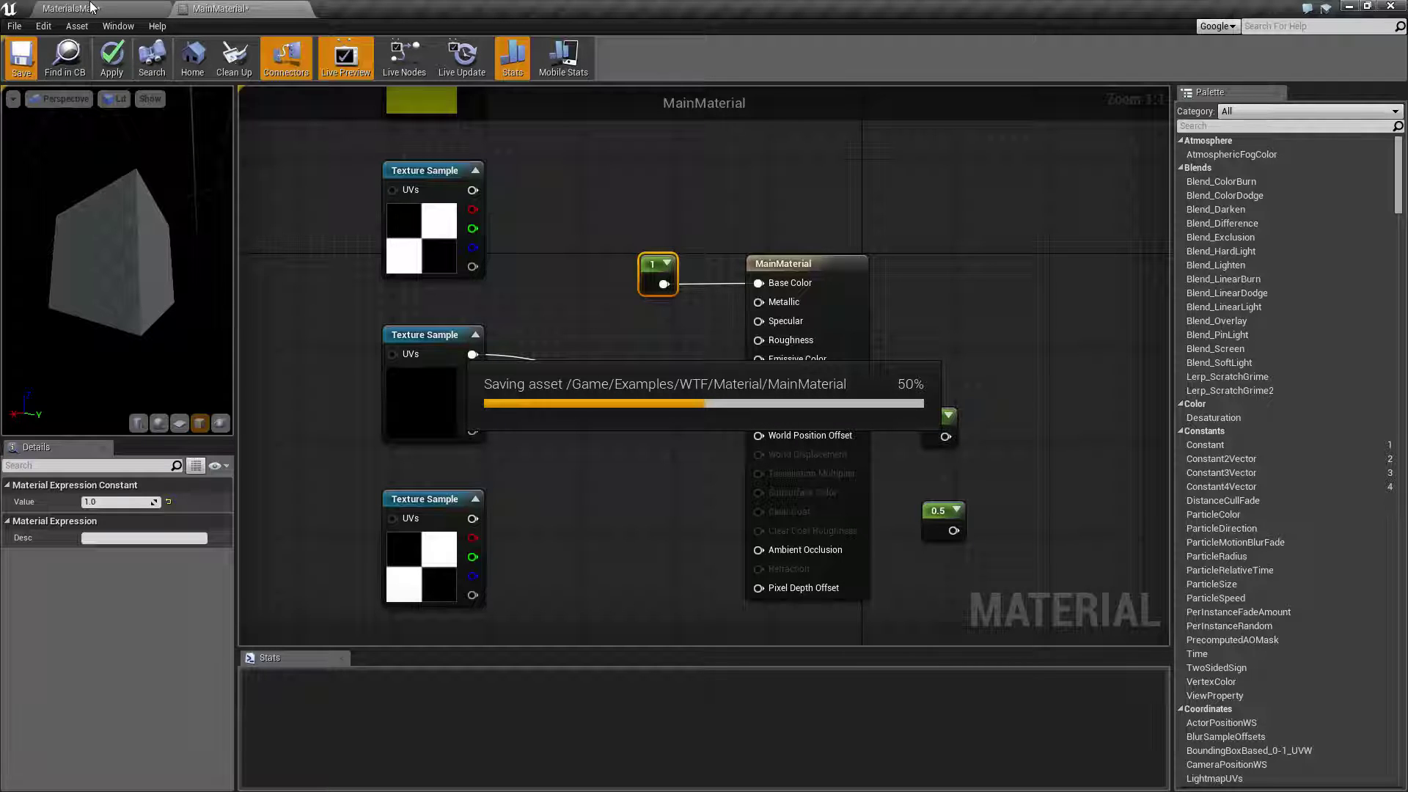
{"action": "left_click", "coordinate": [90, 8]}
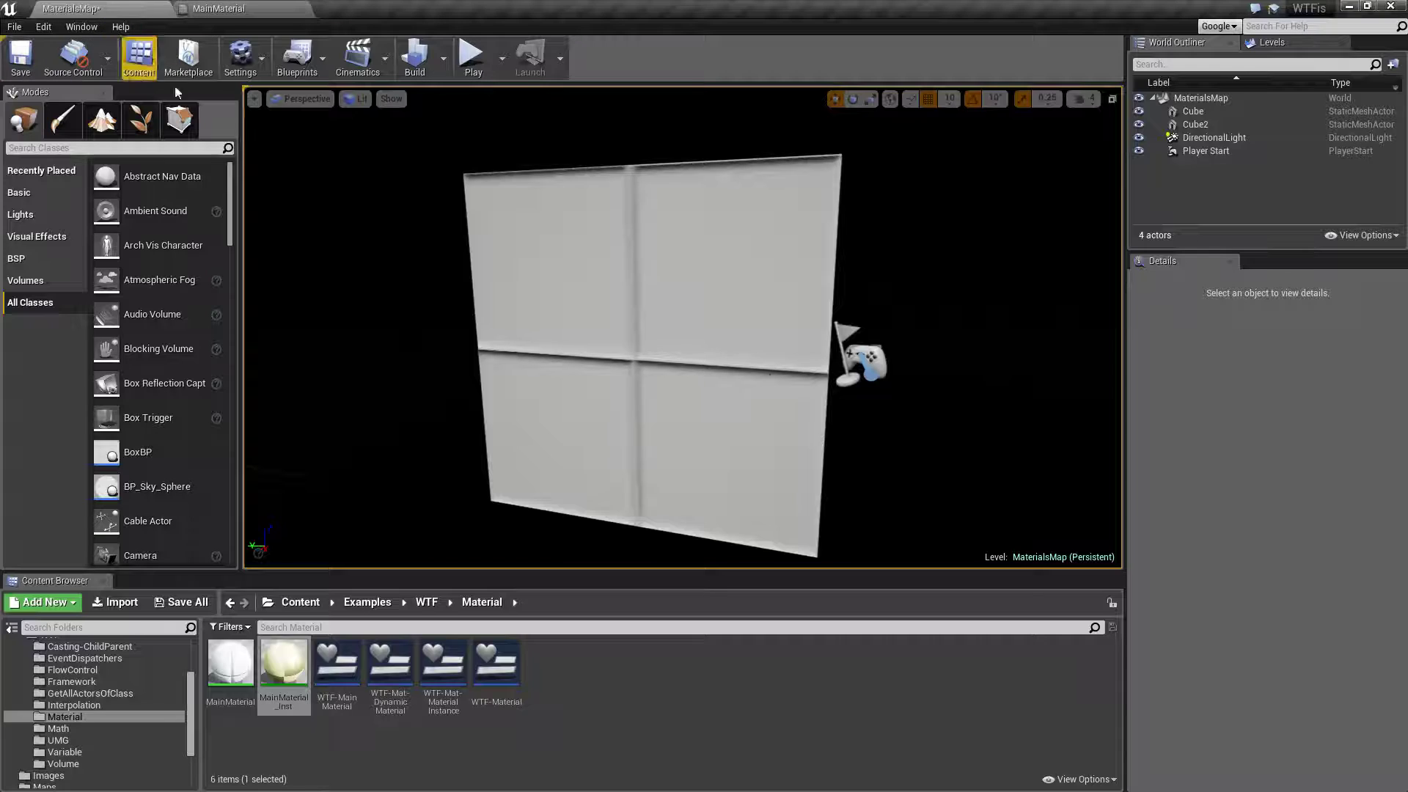
{"action": "left_click_drag", "start_coordinate": [895, 429], "coordinate": [990, 429], "text": "alt"}
{"action": "left_click_drag", "start_coordinate": [695, 408], "coordinate": [751, 387], "text": "alt"}
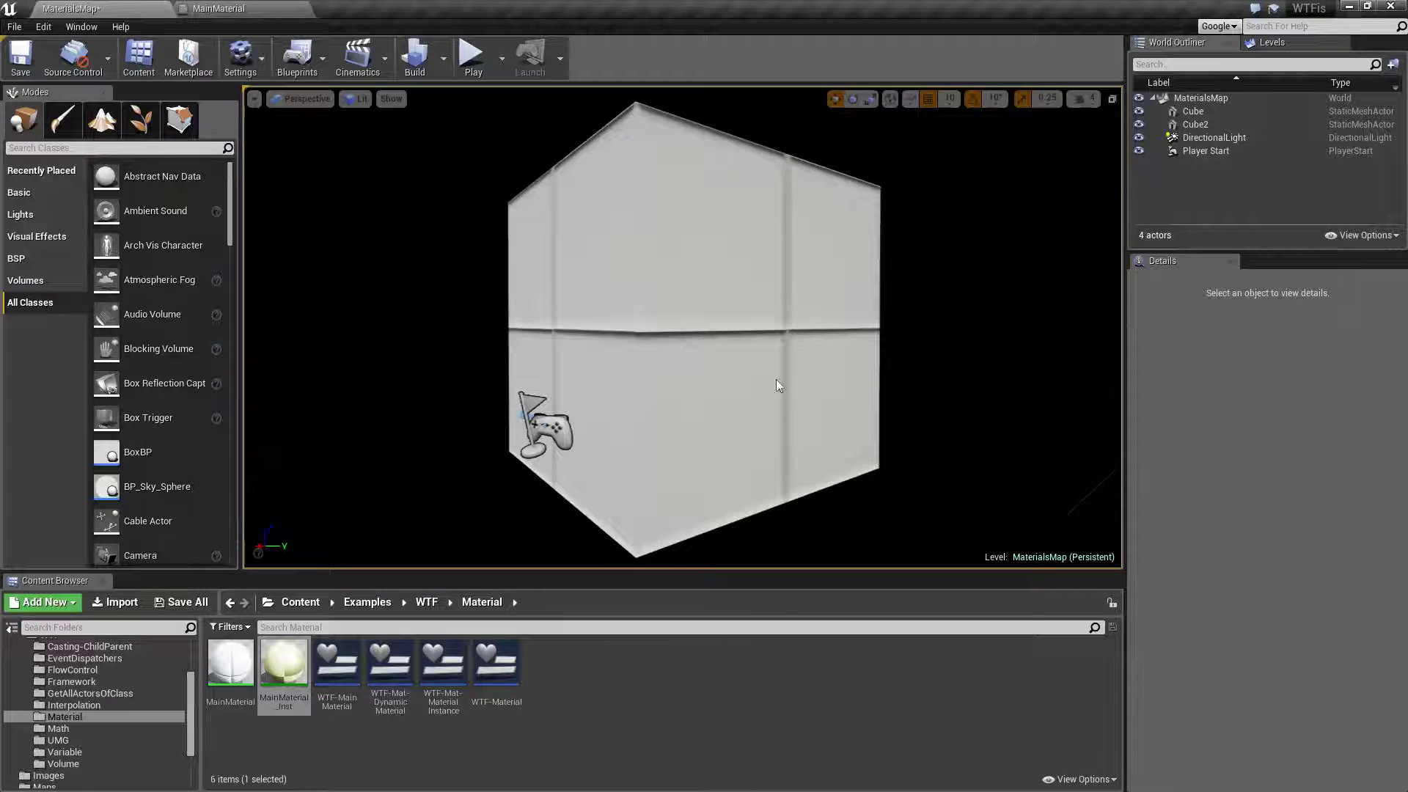
{"action": "left_click_drag", "start_coordinate": [883, 195], "coordinate": [940, 376], "text": "alt"}
{"action": "left_click_drag", "start_coordinate": [881, 291], "coordinate": [881, 291], "text": "alt"}
{"action": "left_click_drag", "start_coordinate": [940, 380], "coordinate": [940, 380], "text": "alt"}
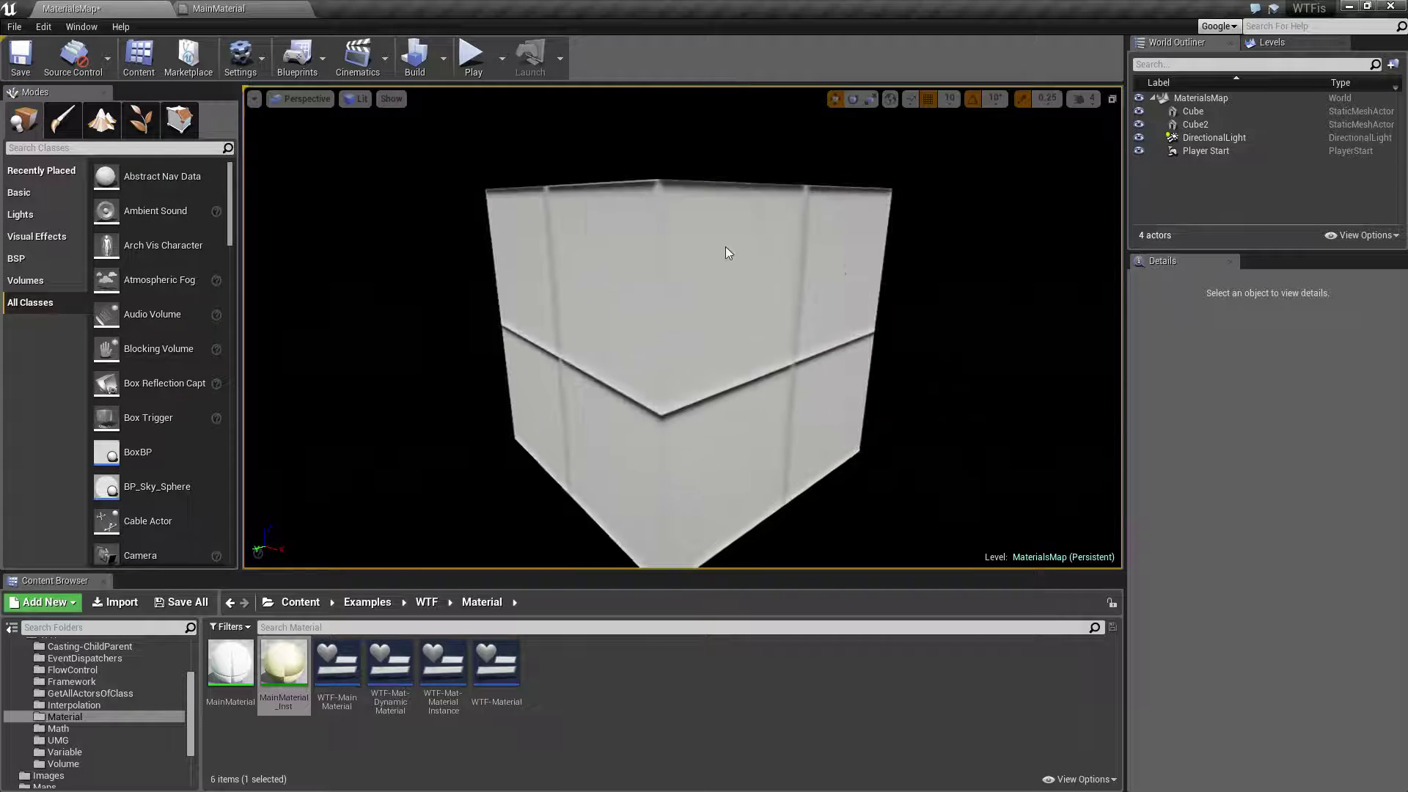
Step: Find the normal map asset used in MainMaterial and open Grid_N to view its advanced Texture settings
{"action": "left_click", "coordinate": [218, 8]}
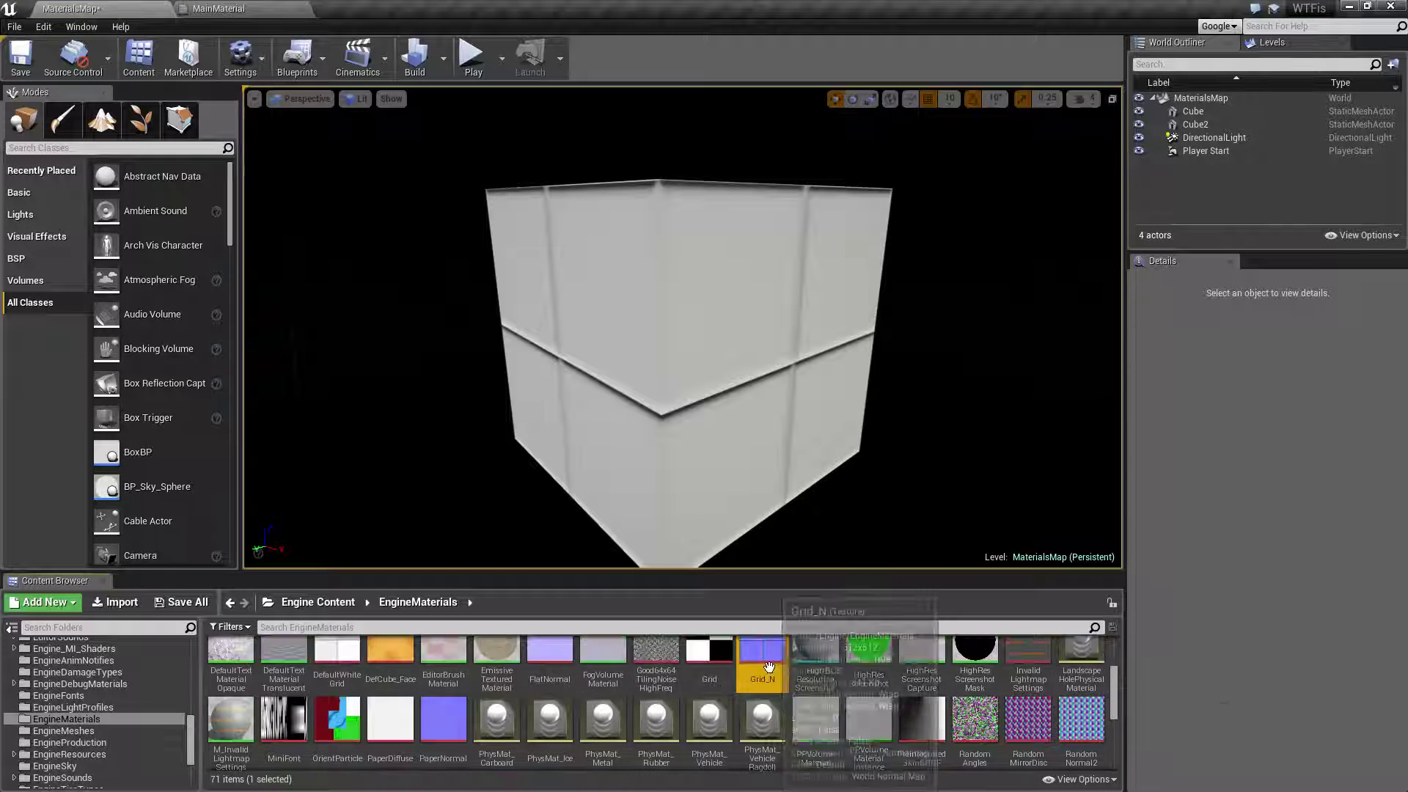
{"action": "double_click", "coordinate": [762, 695]}
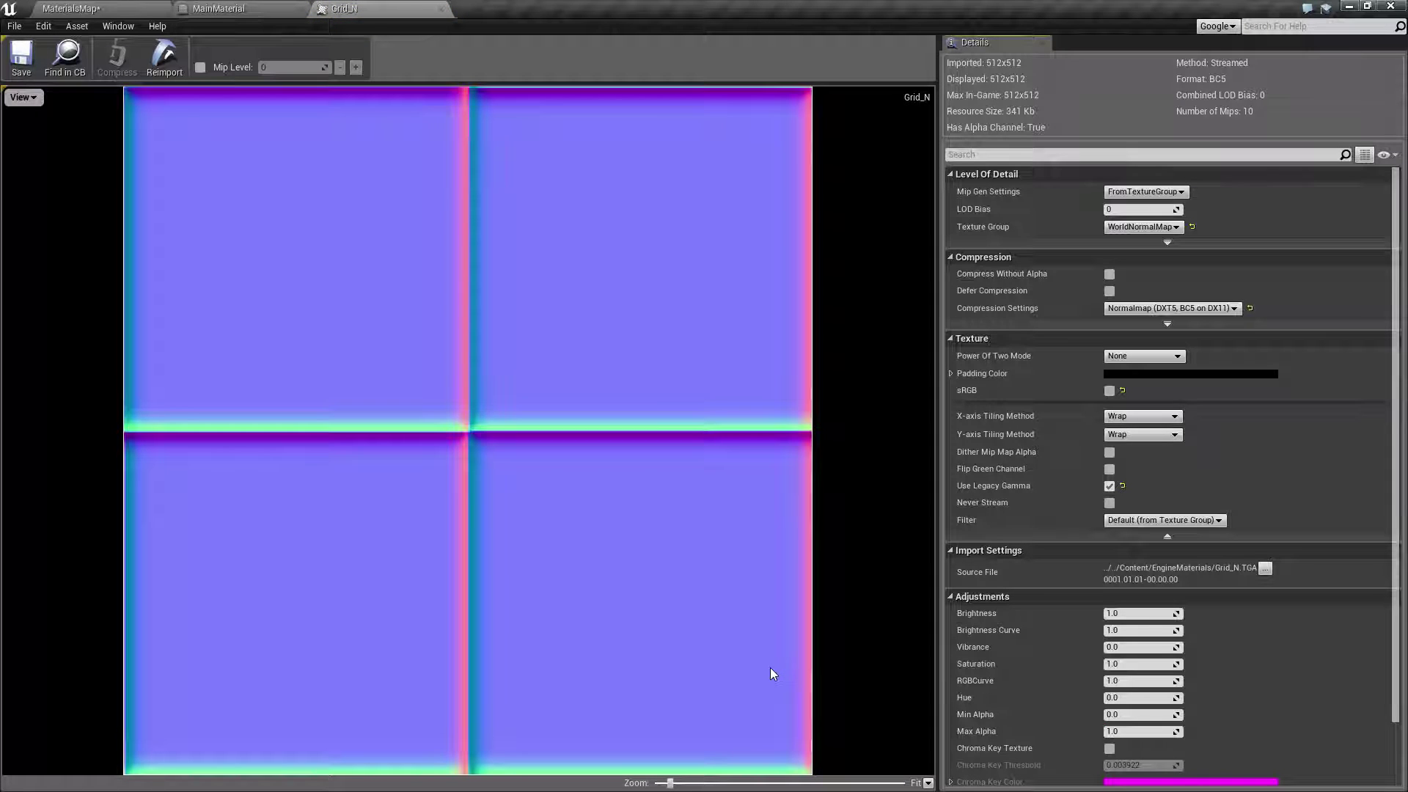
{"action": "left_click", "coordinate": [1166, 536]}
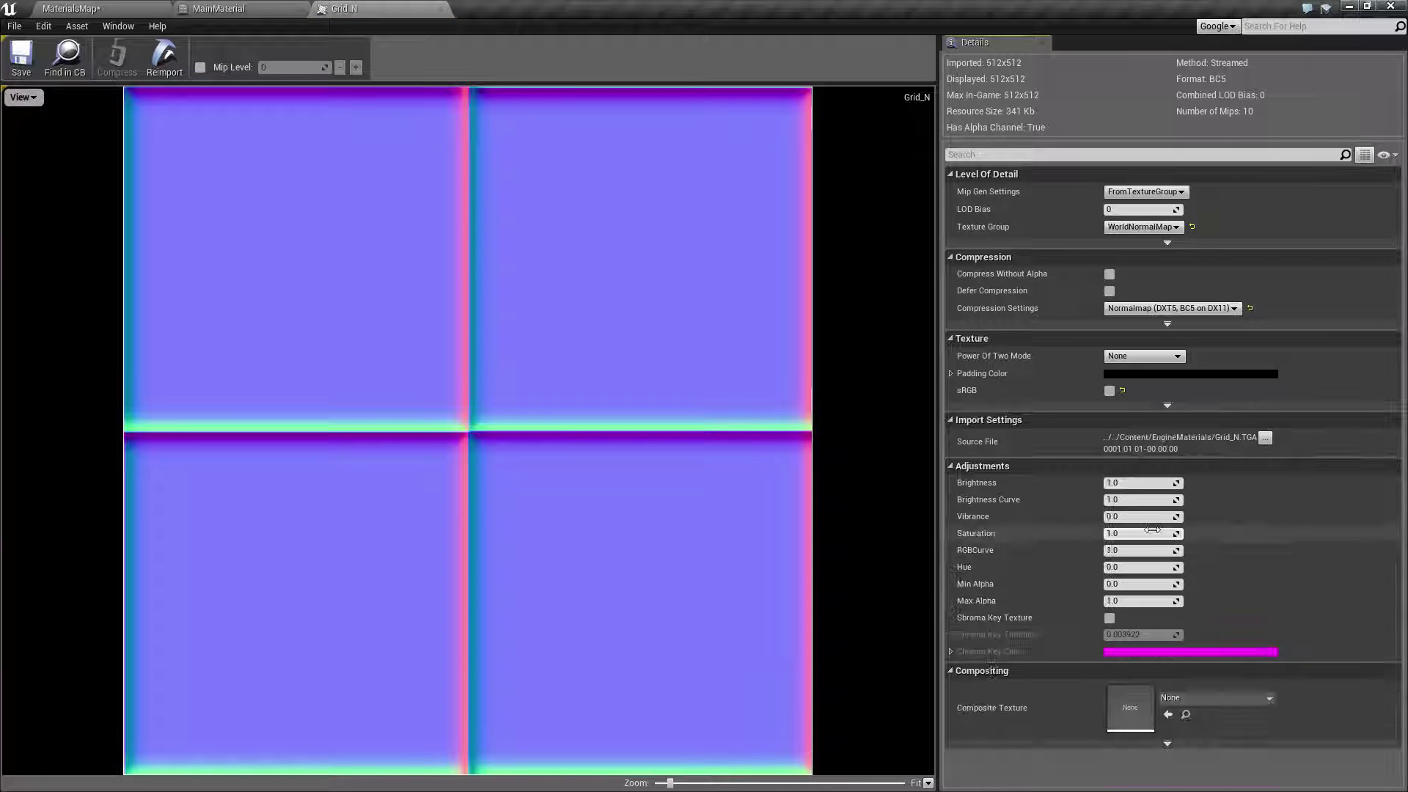
{"action": "left_click", "coordinate": [1176, 405]}
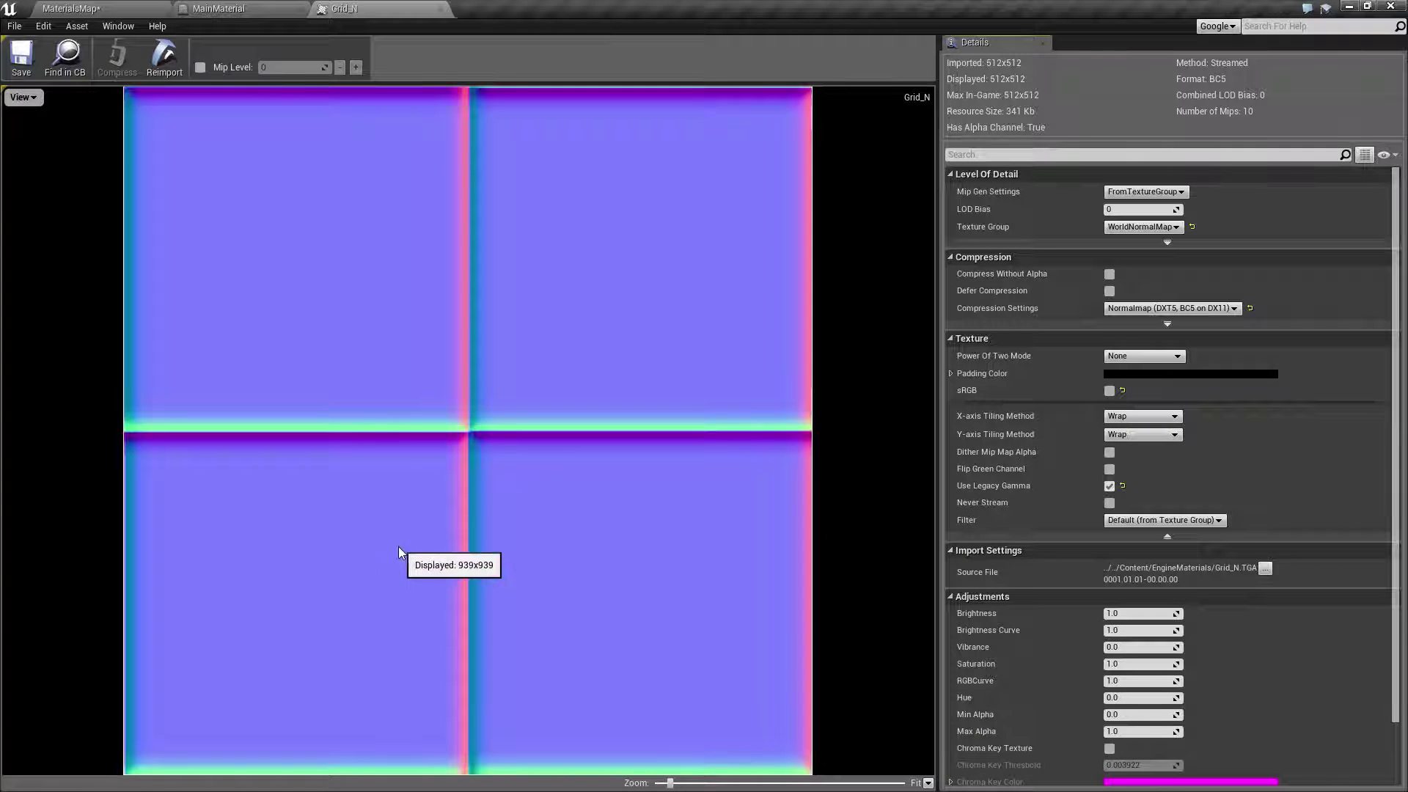
Step: Return to the MaterialsMap level, reopen the Grid_N texture and redisplay its advanced Texture settings
{"action": "left_click", "coordinate": [226, 9]}
{"action": "left_click", "coordinate": [116, 6]}
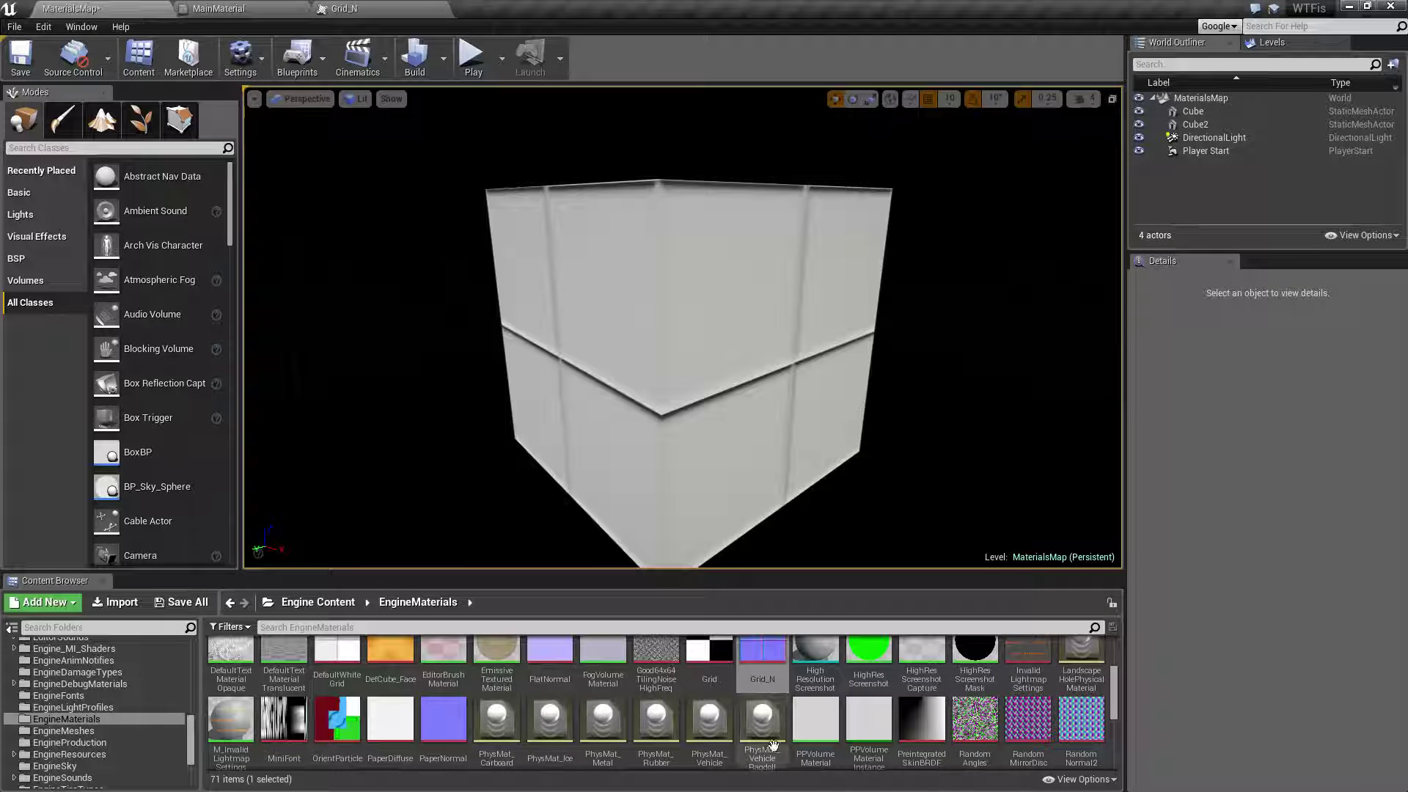
{"action": "double_click", "coordinate": [762, 653]}
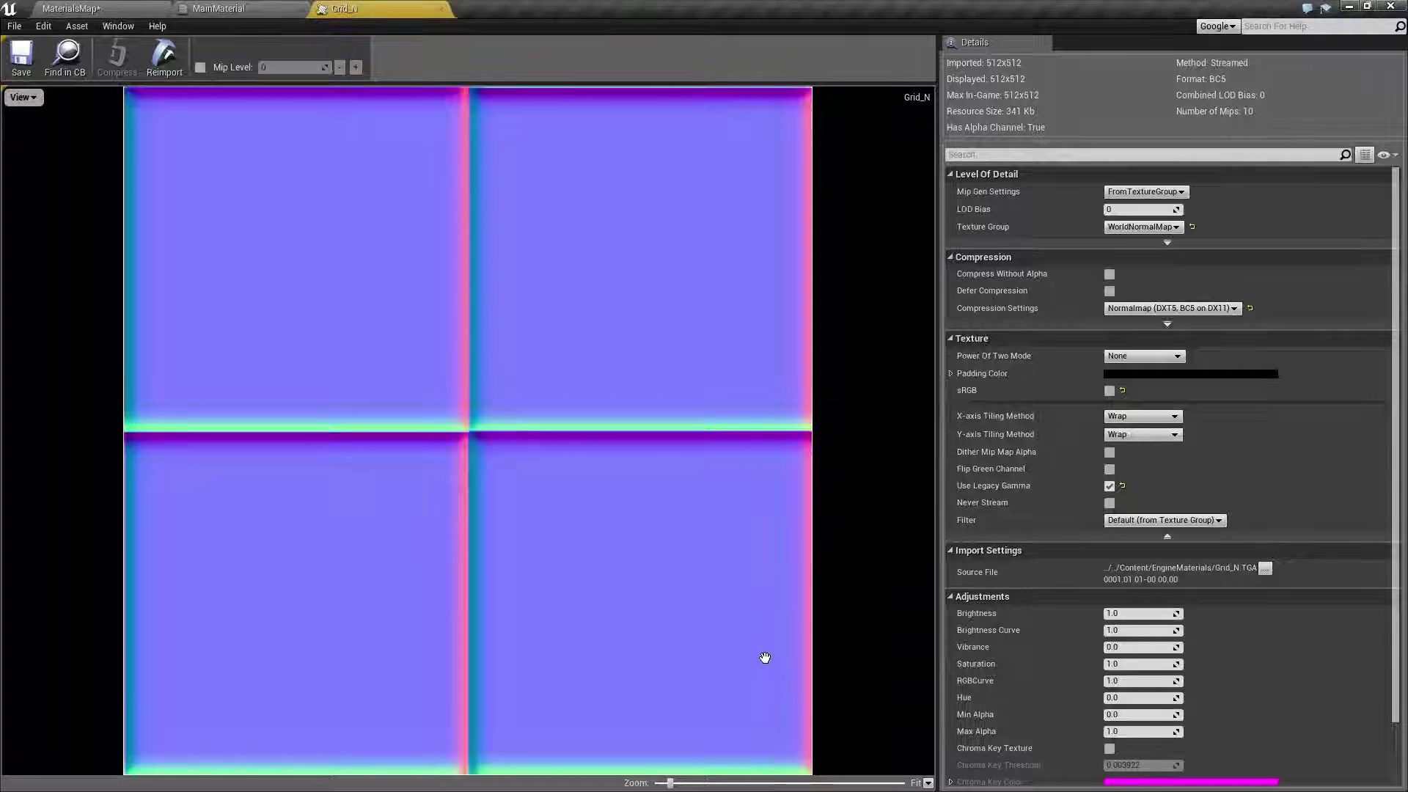
{"action": "left_click", "coordinate": [1167, 535]}
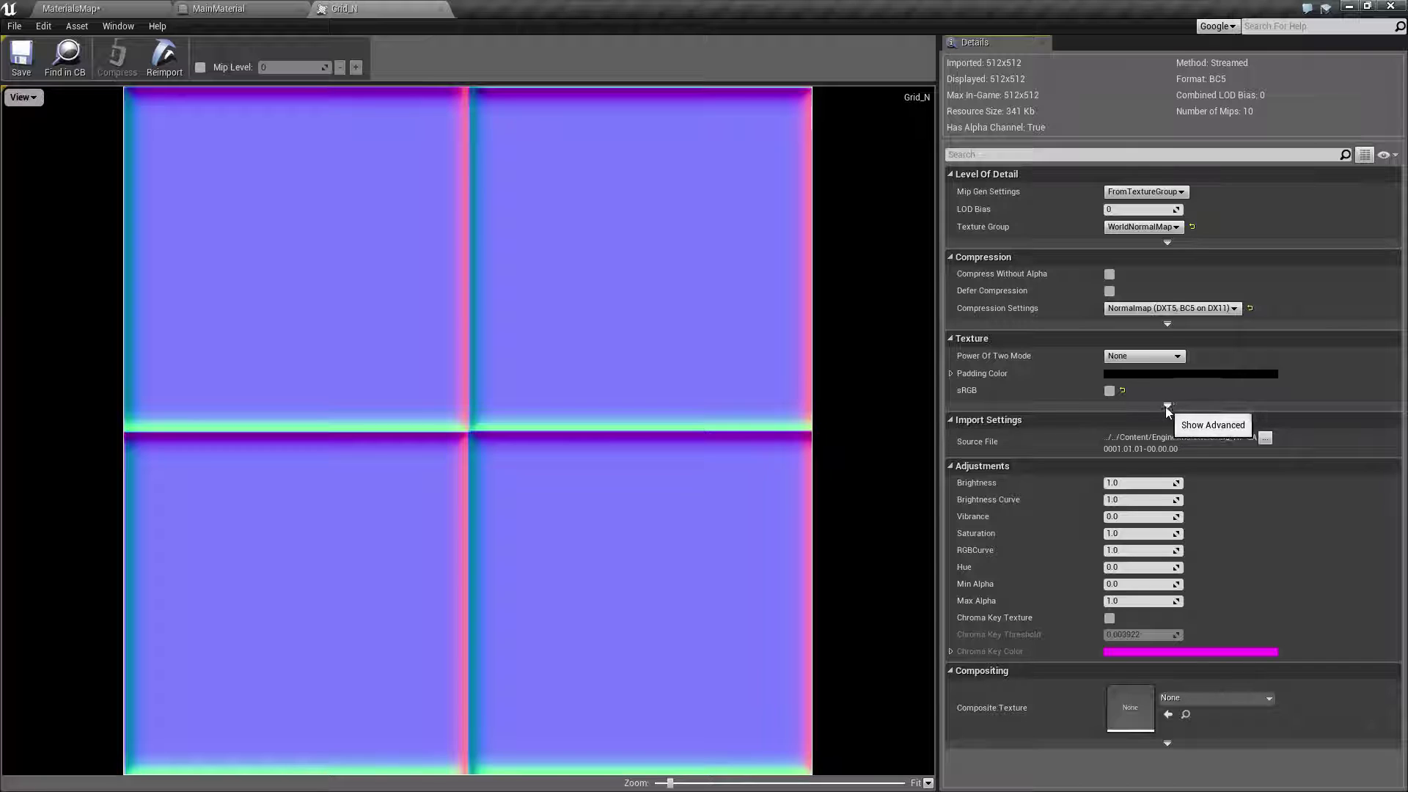
{"action": "left_click", "coordinate": [1168, 406]}
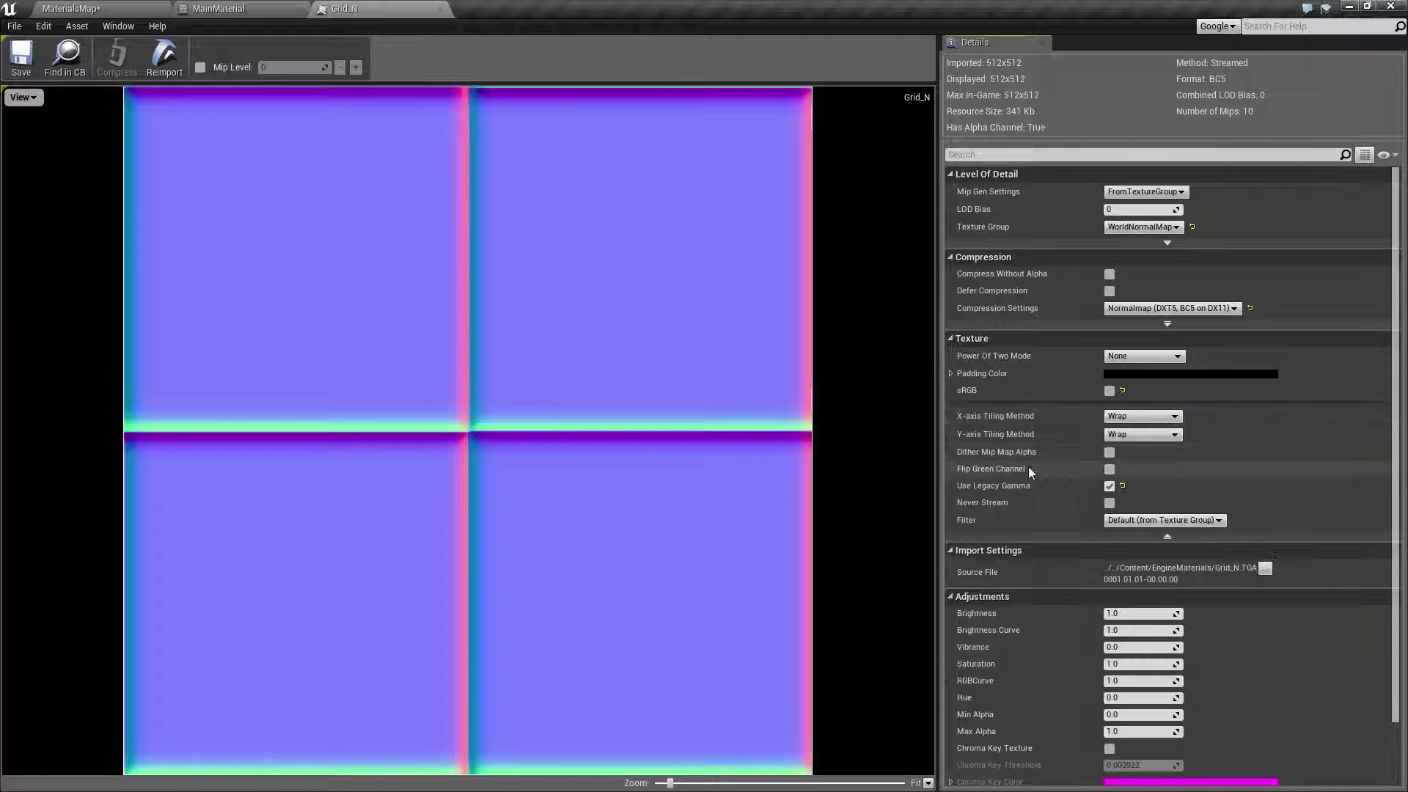
Step: Enable Flip Green Channel on Grid_N and examine the effect on the cube in the MaterialsMap level
{"action": "left_click", "coordinate": [1109, 469]}
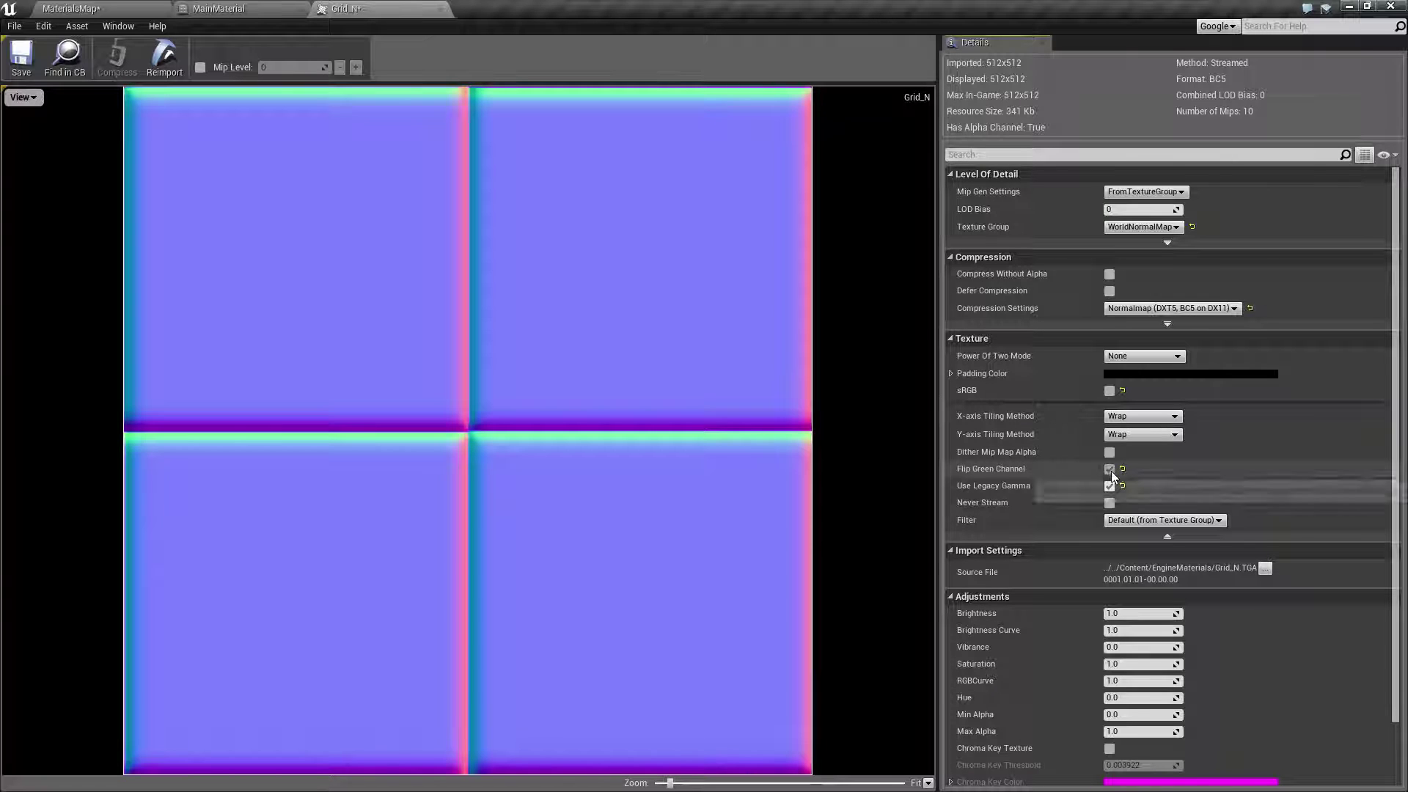
{"action": "left_click", "coordinate": [161, 8]}
{"action": "left_click_drag", "start_coordinate": [727, 357], "coordinate": [600, 376], "text": "alt"}
Step: Disable Flip Green Channel on Grid_N and examine the cube in the MaterialsMap level for comparison
{"action": "left_click", "coordinate": [331, 7]}
{"action": "left_click", "coordinate": [1109, 469]}
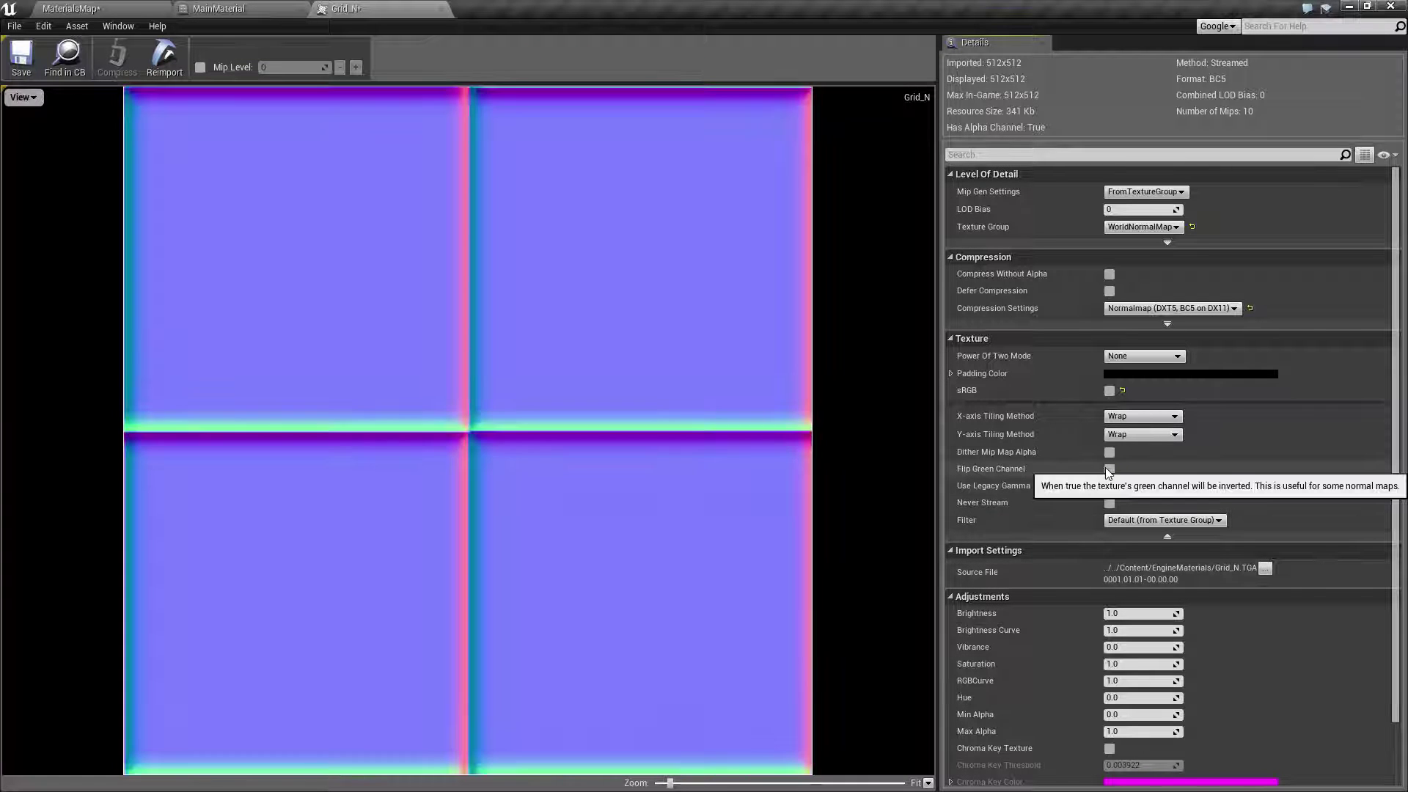
{"action": "left_click", "coordinate": [146, 7]}
{"action": "left_click_drag", "start_coordinate": [682, 331], "coordinate": [587, 326], "text": "alt"}
Step: Save the Grid_N texture as a startup package and close its editor
{"action": "left_click", "coordinate": [421, 8]}
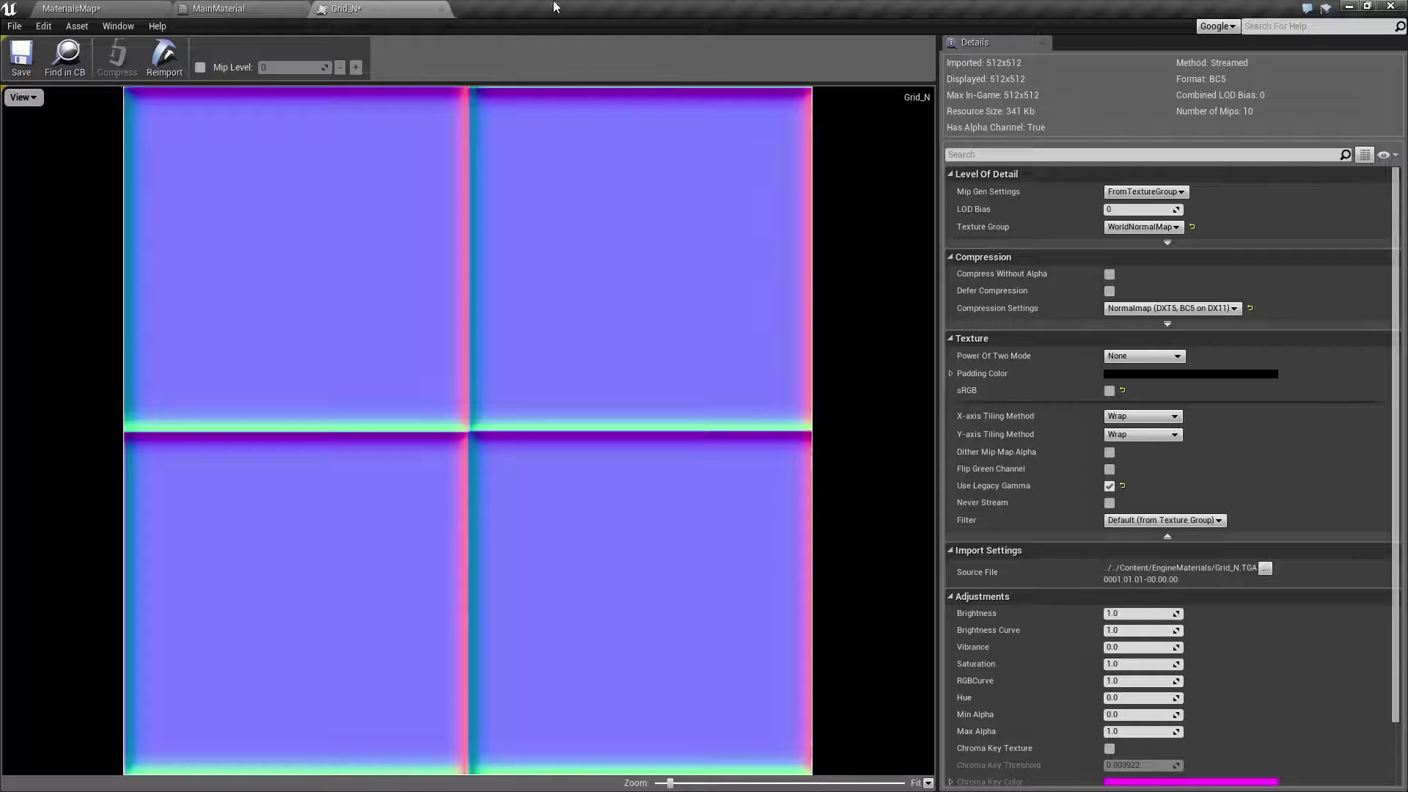
{"action": "left_click", "coordinate": [22, 57]}
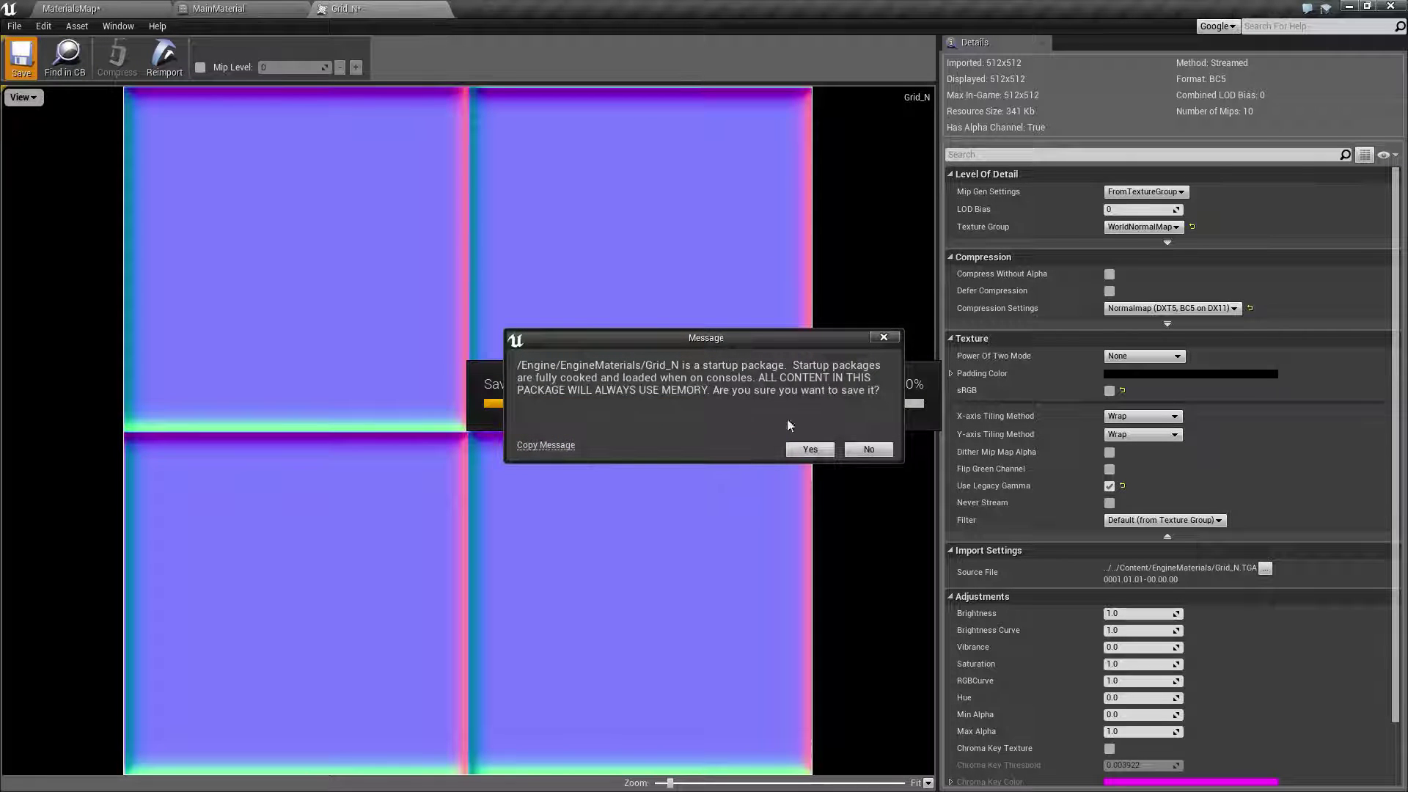
{"action": "left_click", "coordinate": [801, 447]}
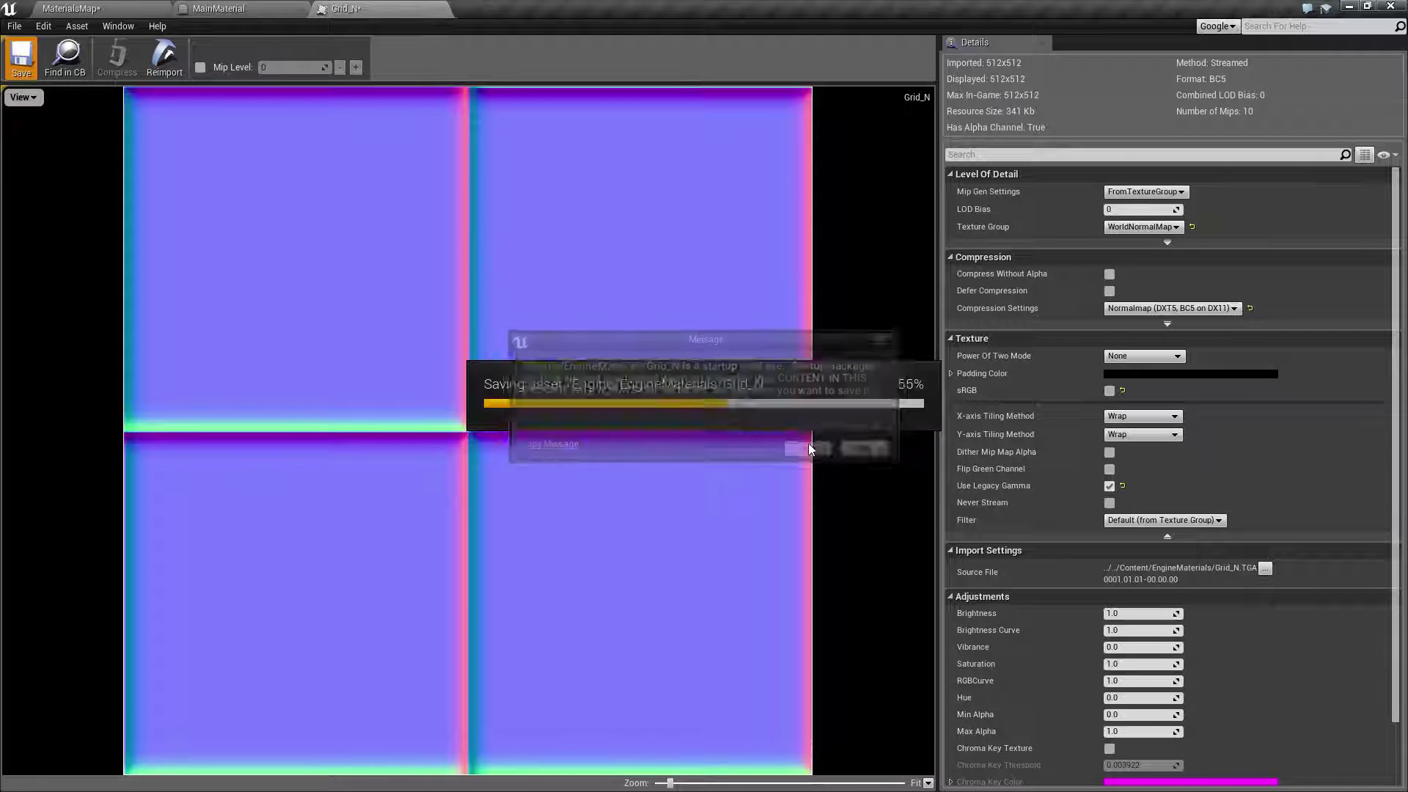
{"action": "left_click", "coordinate": [441, 9]}
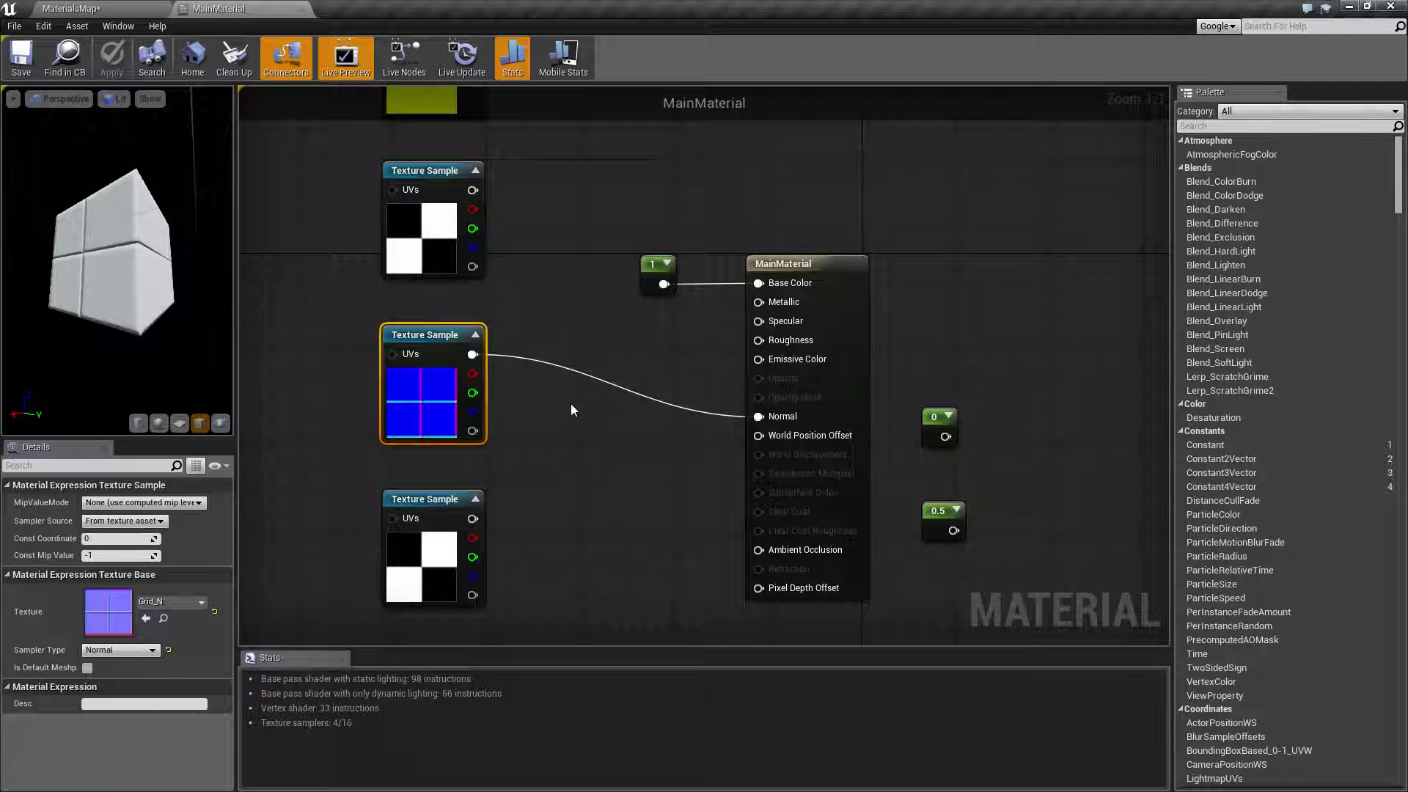
Step: Disconnect the grid texture from MainMaterial's Normal input and display the material's own properties
{"action": "left_click", "coordinate": [759, 416], "text": "alt"}
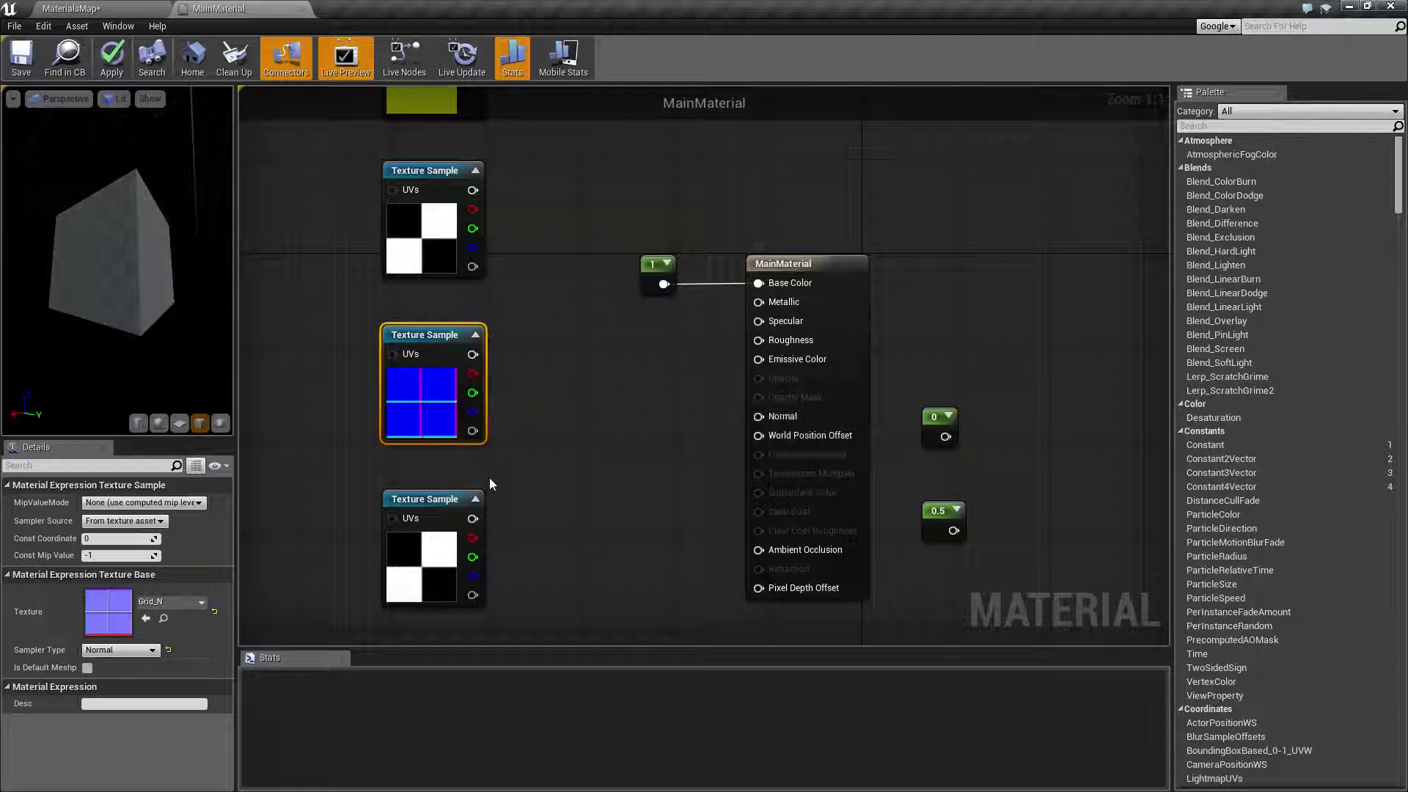
{"action": "left_click", "coordinate": [816, 287]}
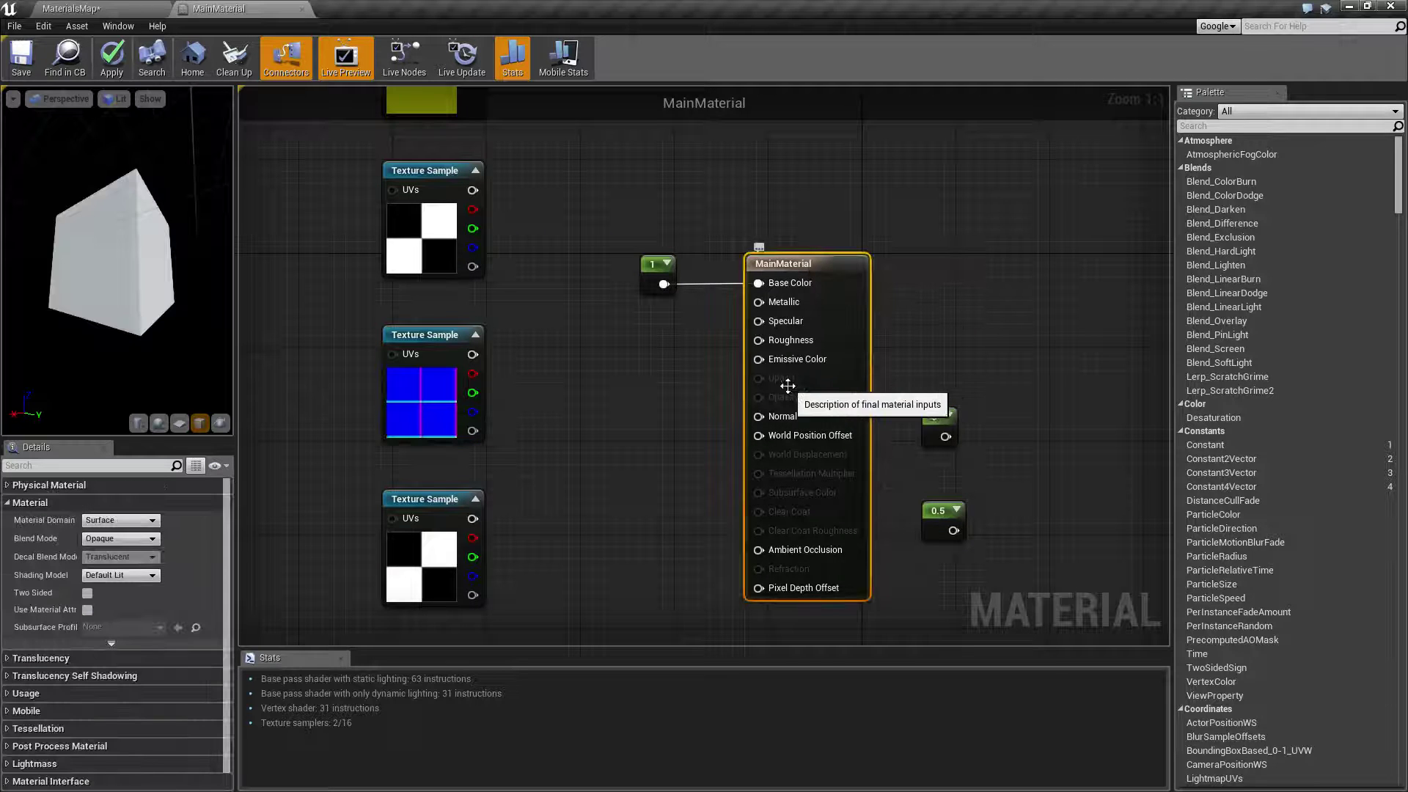
Step: Set MainMaterial's Blend Mode to Translucent, after trying Masked, and apply the change
{"action": "left_click", "coordinate": [113, 540]}
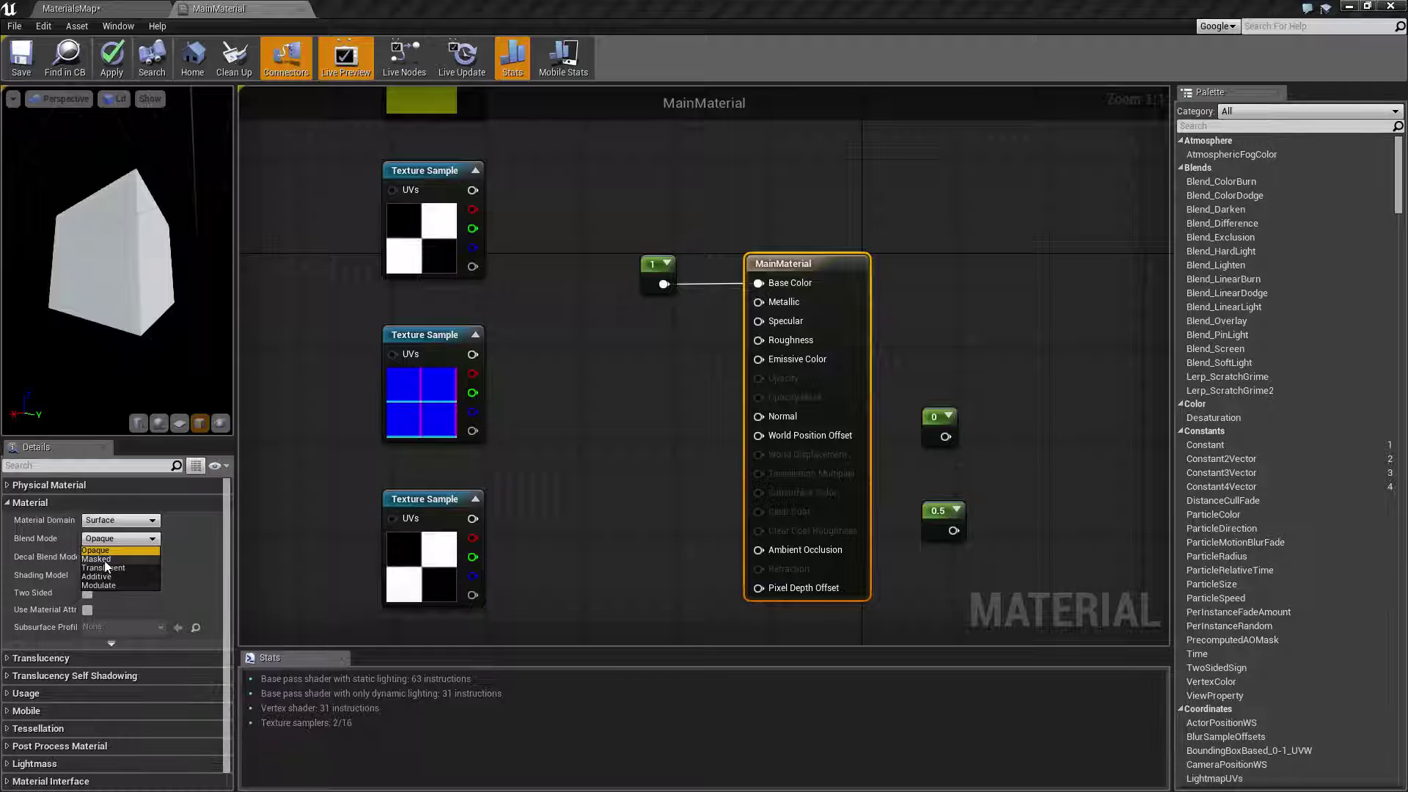
{"action": "left_click", "coordinate": [103, 559]}
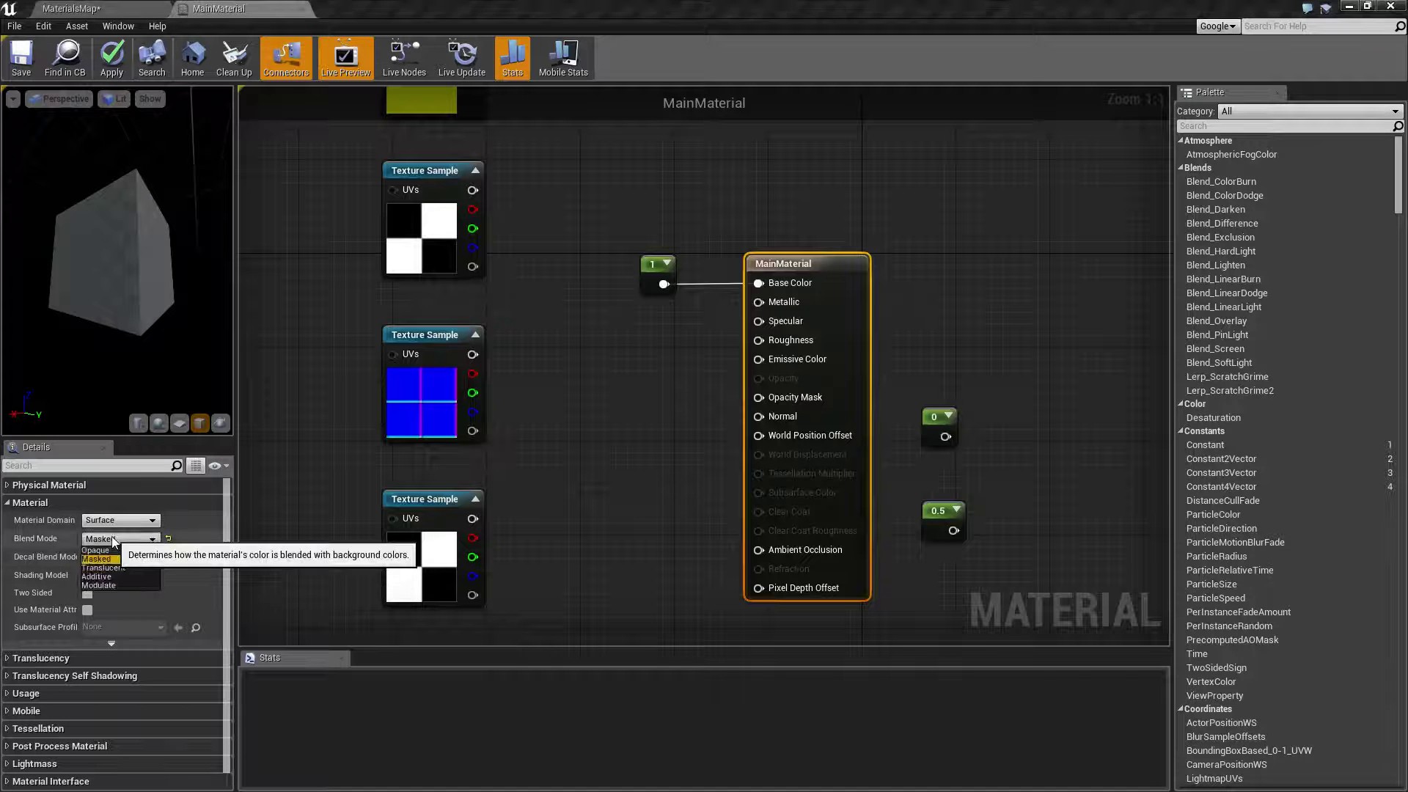
{"action": "left_click", "coordinate": [110, 568]}
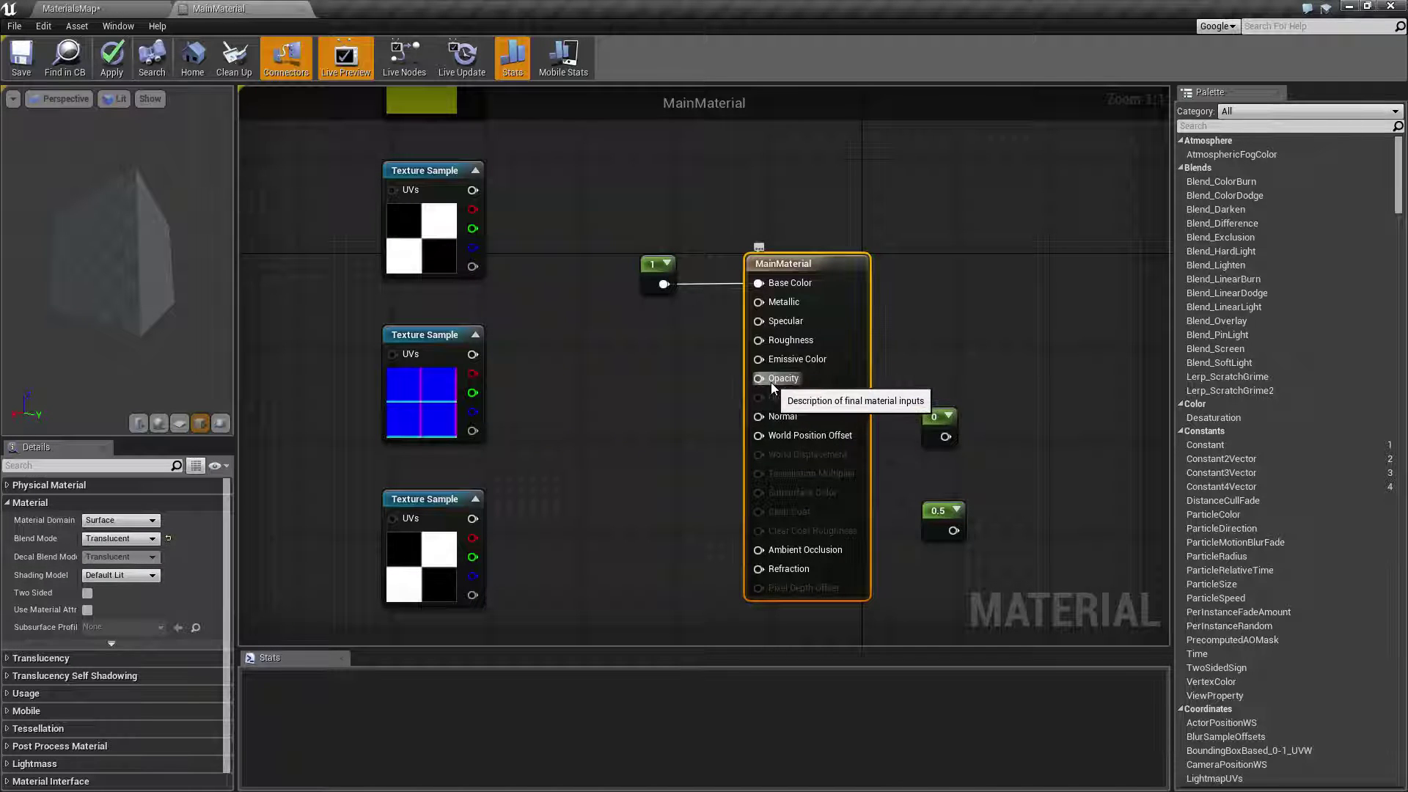
{"action": "left_click", "coordinate": [112, 59]}
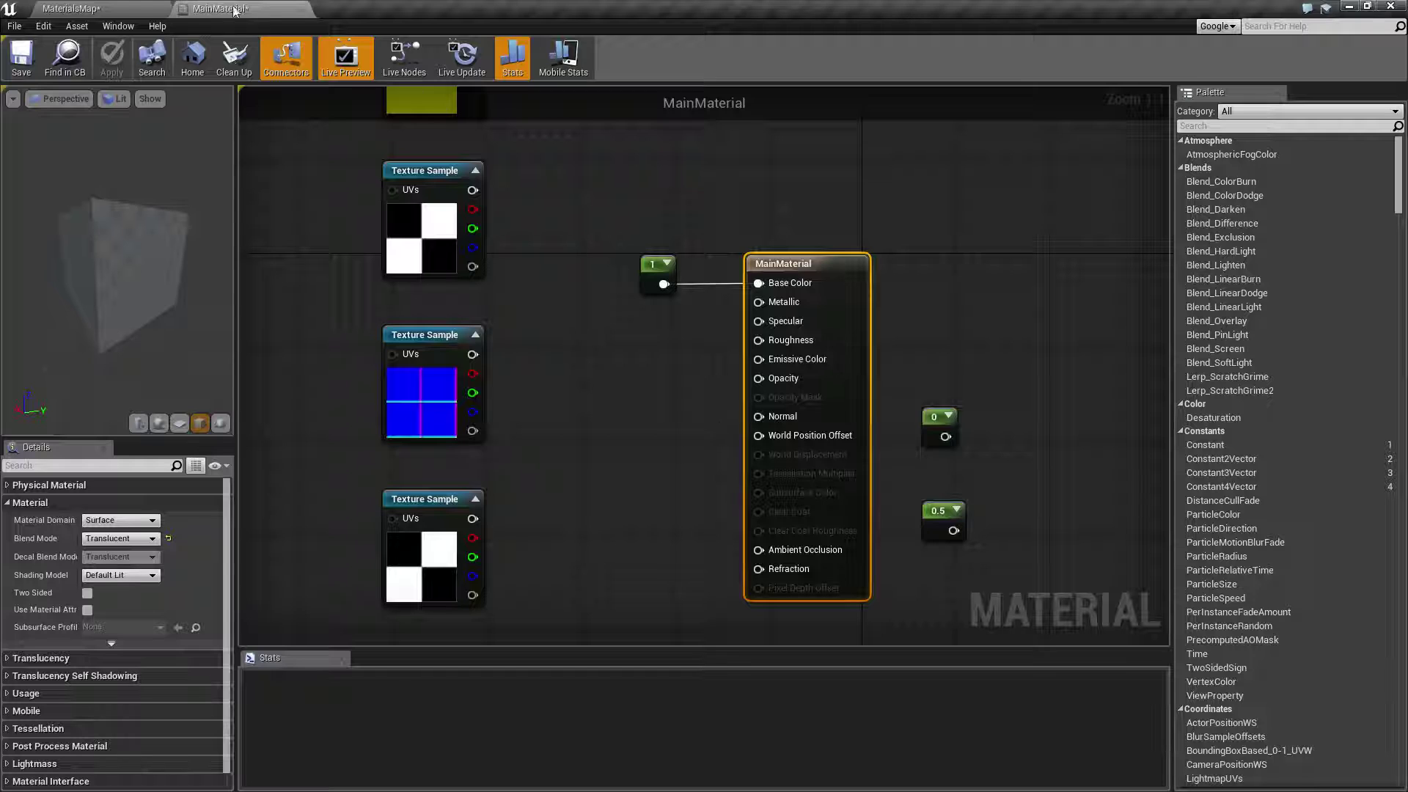
Step: In the MaterialsMap level, set the DirectionalLight's intensity to about 2.67 and add an Atmospheric Fog actor near the cube
{"action": "left_click", "coordinate": [121, 8]}
{"action": "scroll", "coordinate": [713, 303], "scroll_direction": "down", "scroll_amount": 5}
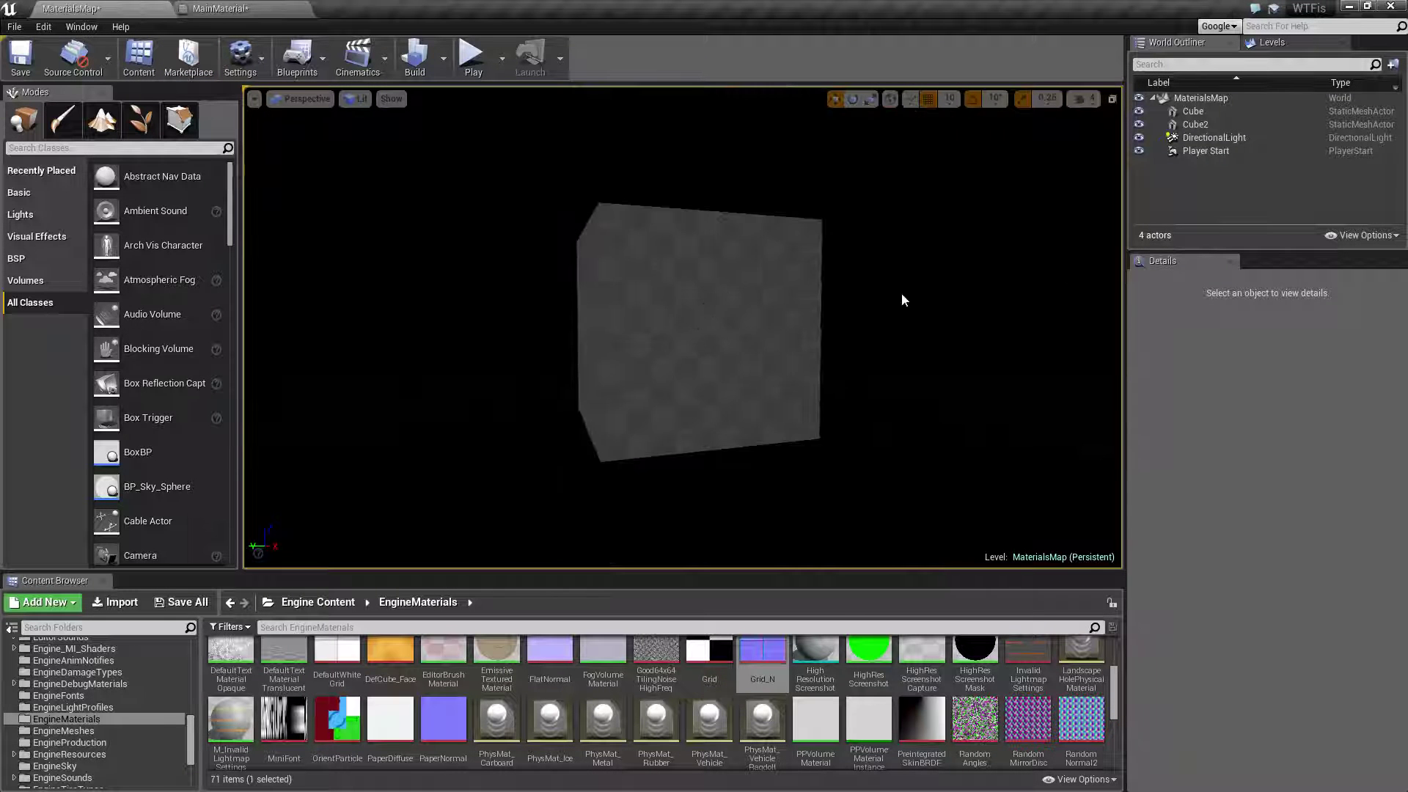
{"action": "left_click", "coordinate": [1203, 138]}
{"action": "left_click_drag", "start_coordinate": [1233, 506], "coordinate": [1262, 506]}
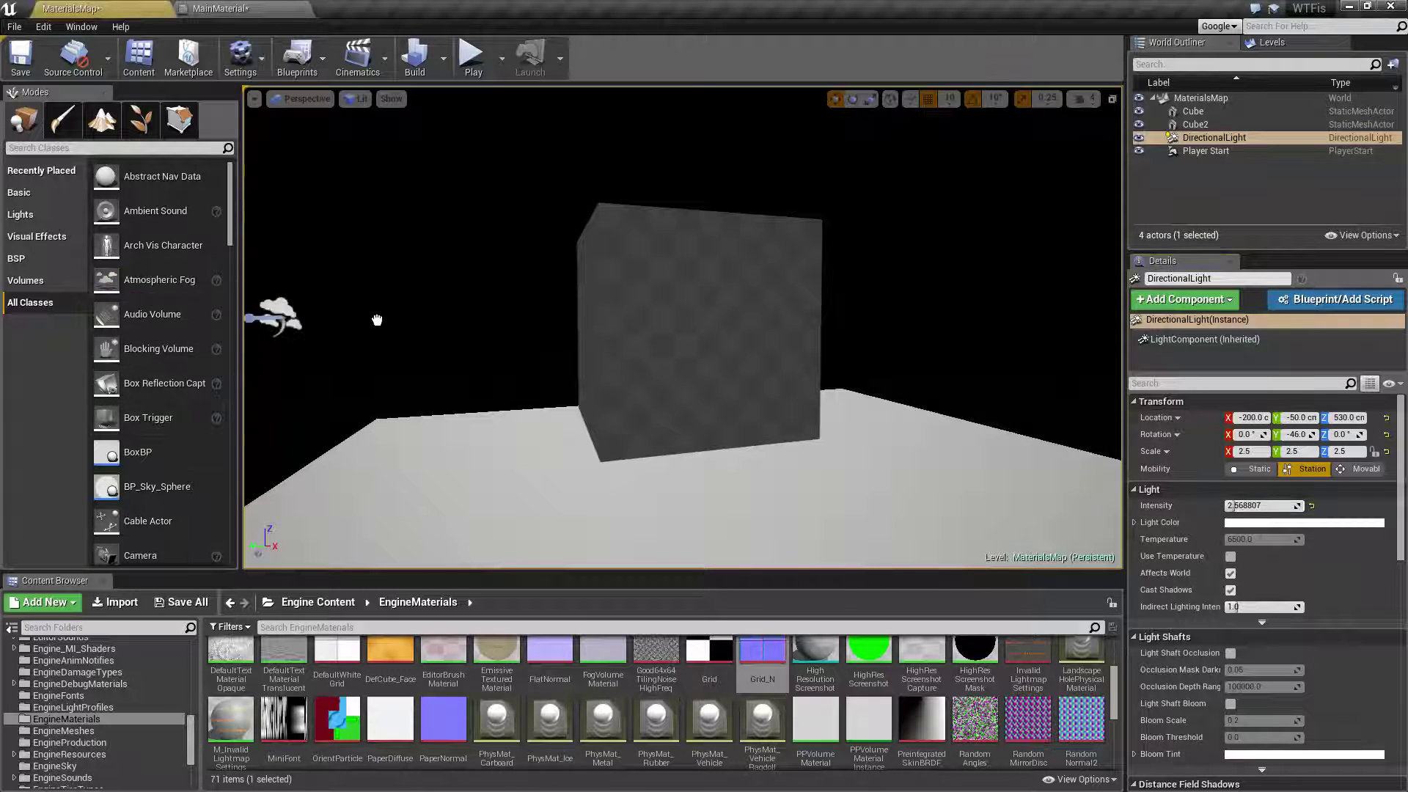
{"action": "left_click_drag", "start_coordinate": [675, 304], "coordinate": [980, 324]}
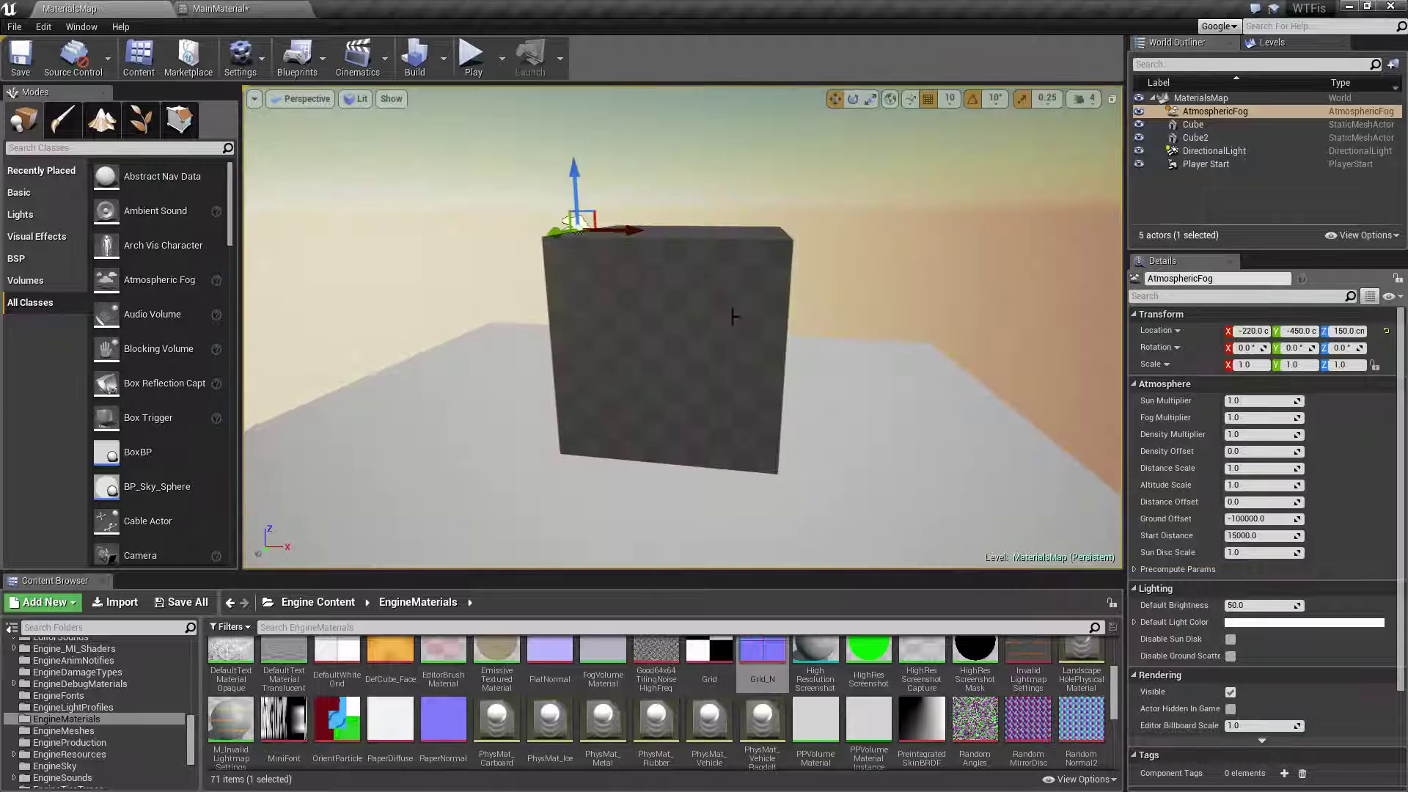
{"action": "left_click", "coordinate": [588, 262]}
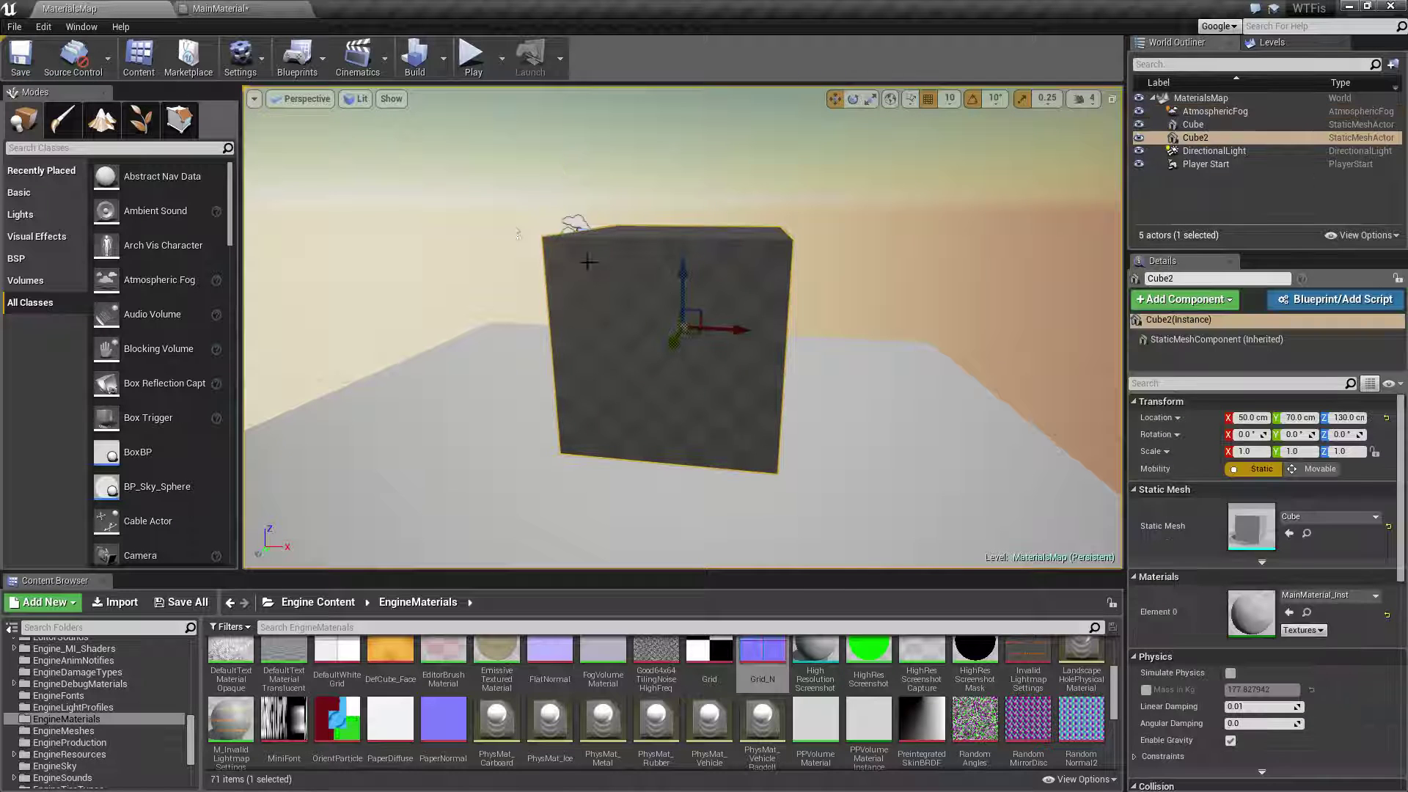
Step: Save MainMaterial and examine the translucent cube in the MaterialsMap level
{"action": "left_click", "coordinate": [246, 9]}
{"action": "left_click", "coordinate": [22, 58]}
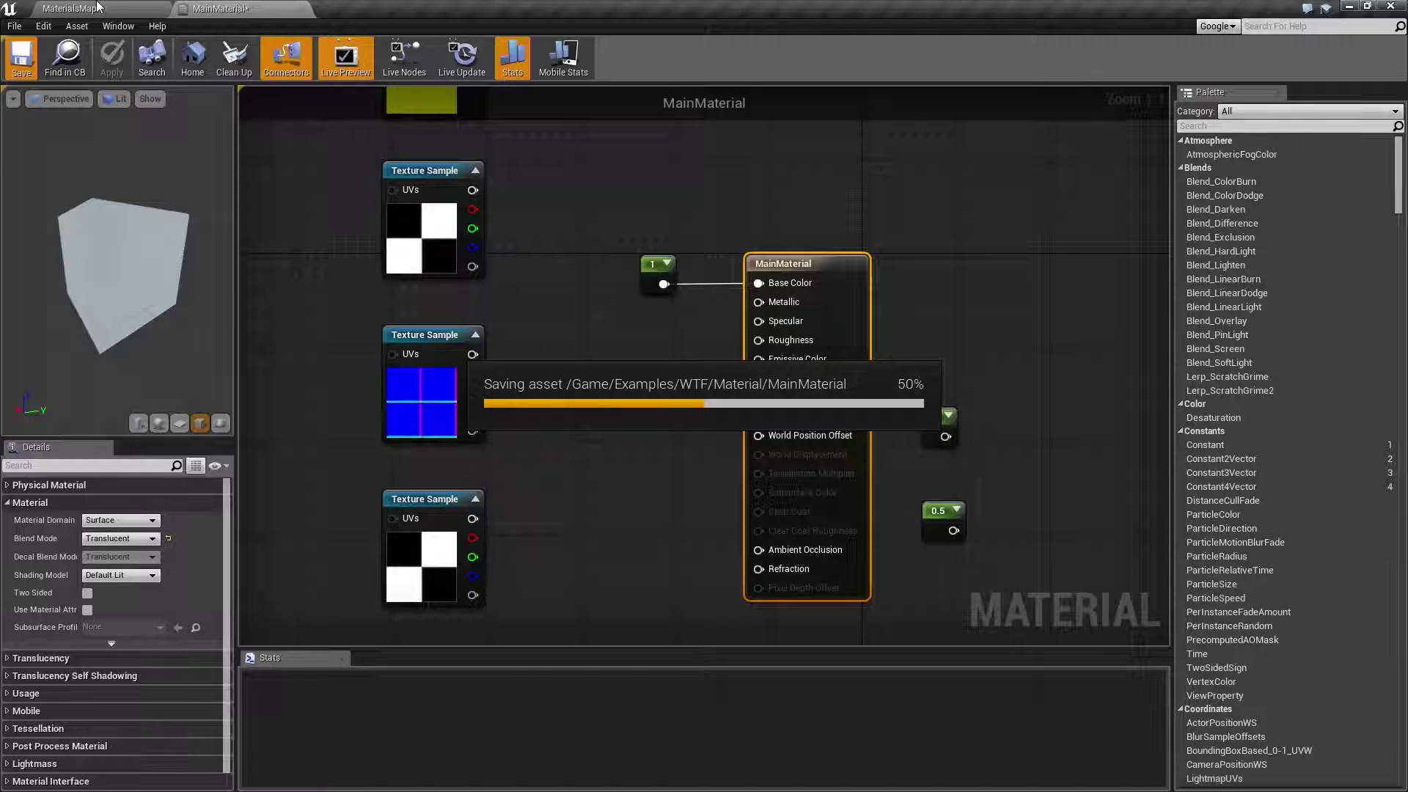
{"action": "left_click", "coordinate": [97, 7]}
{"action": "left_click_drag", "start_coordinate": [904, 412], "coordinate": [814, 366], "text": "alt"}
{"action": "left_click", "coordinate": [970, 340]}
{"action": "left_click_drag", "start_coordinate": [893, 316], "coordinate": [737, 294], "text": "alt"}
Step: Move the Player Start away from the cube along the X axis so it does not obstruct the view
{"action": "left_click", "coordinate": [640, 321]}
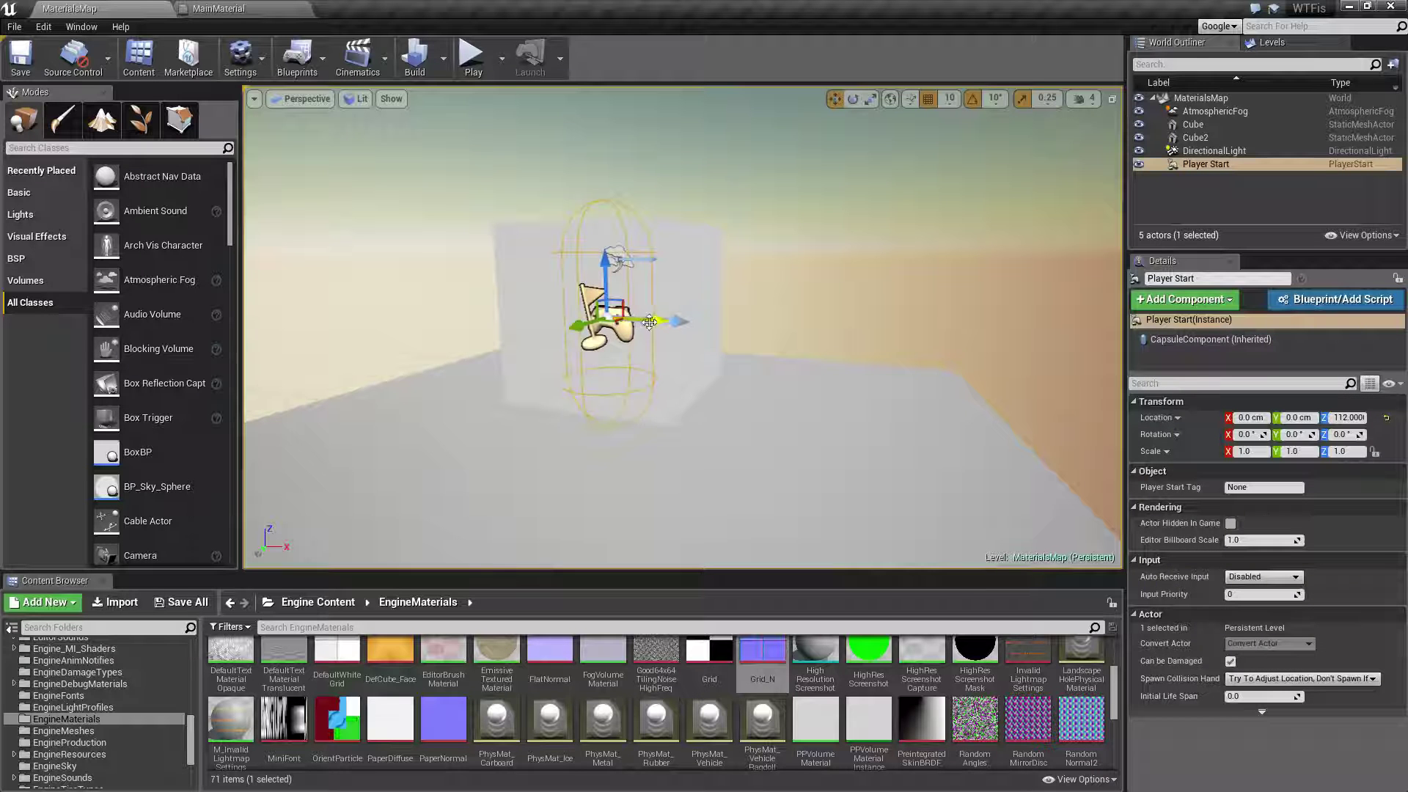
{"action": "left_click_drag", "start_coordinate": [652, 321], "coordinate": [418, 311]}
{"action": "right_click_drag", "start_coordinate": [418, 311], "coordinate": [795, 352]}
{"action": "key", "text": "Escape"}
{"action": "mouse_move", "coordinate": [698, 366]}
{"action": "right_mouse_down"}
{"action": "mouse_move", "coordinate": [698, 183]}
{"action": "mouse_move", "coordinate": [717, 358]}
{"action": "right_mouse_up"}
{"action": "left_click", "coordinate": [717, 358]}
{"action": "key", "text": "Escape"}
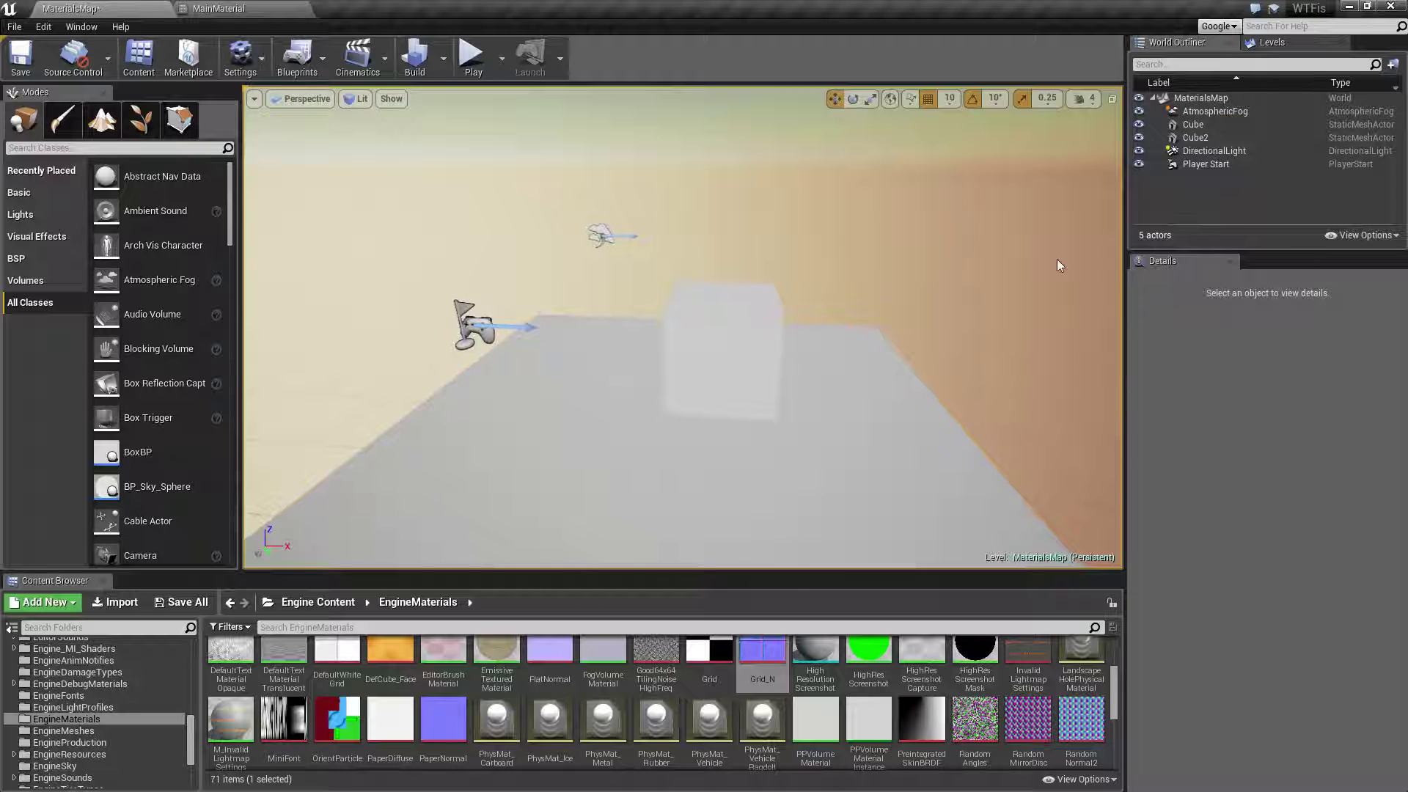
Step: Try the HighResScreenshot material and the T_Default_Material_Grid_M texture on the floor Cube's material slot
{"action": "left_click", "coordinate": [1196, 139]}
{"action": "key", "text": "Escape"}
{"action": "right_click_drag", "start_coordinate": [735, 317], "coordinate": [850, 371]}
{"action": "left_click", "coordinate": [849, 372]}
{"action": "scroll", "coordinate": [849, 371], "scroll_direction": "down", "scroll_amount": 3}
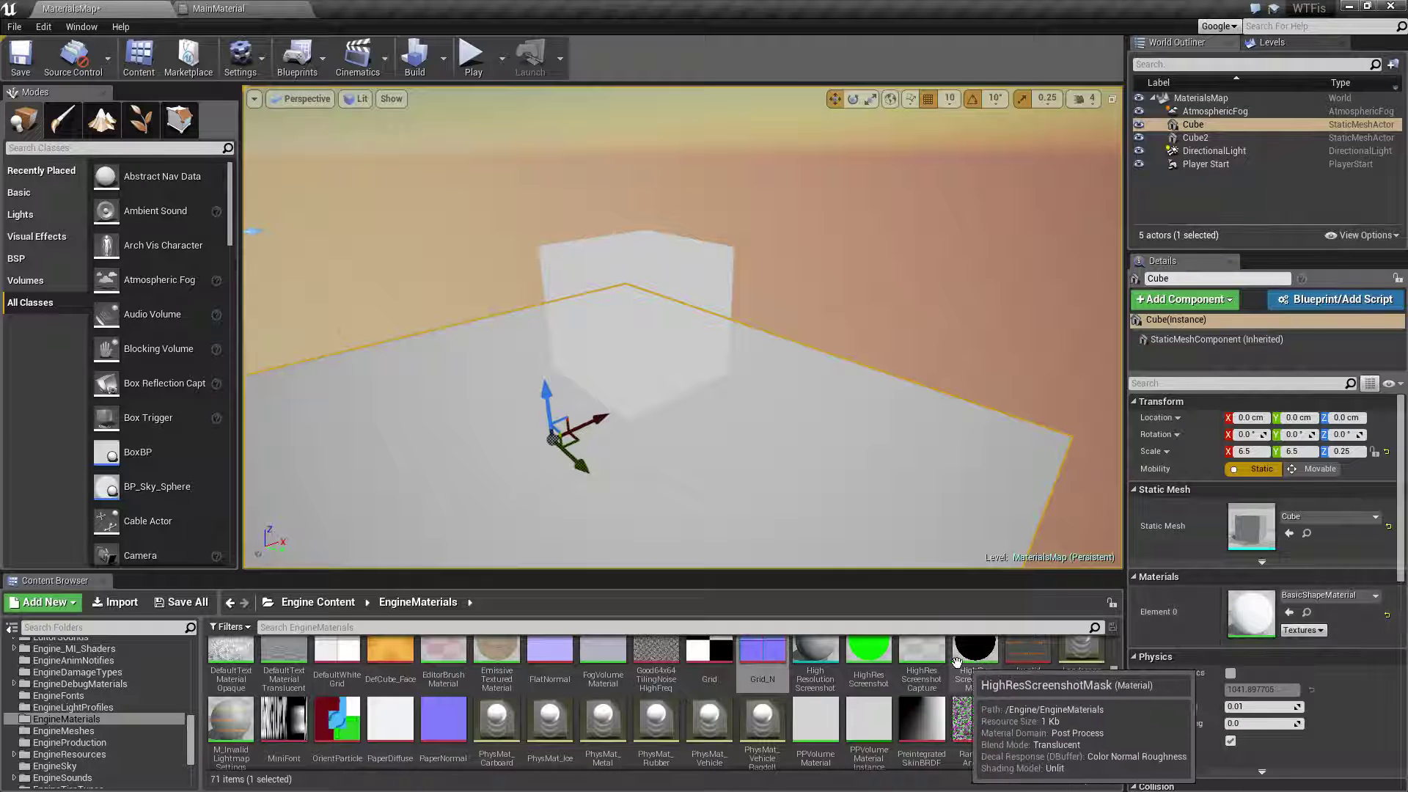
{"action": "left_click_drag", "start_coordinate": [865, 662], "coordinate": [1251, 613]}
{"action": "left_click", "coordinate": [901, 337]}
{"action": "left_click", "coordinate": [807, 398]}
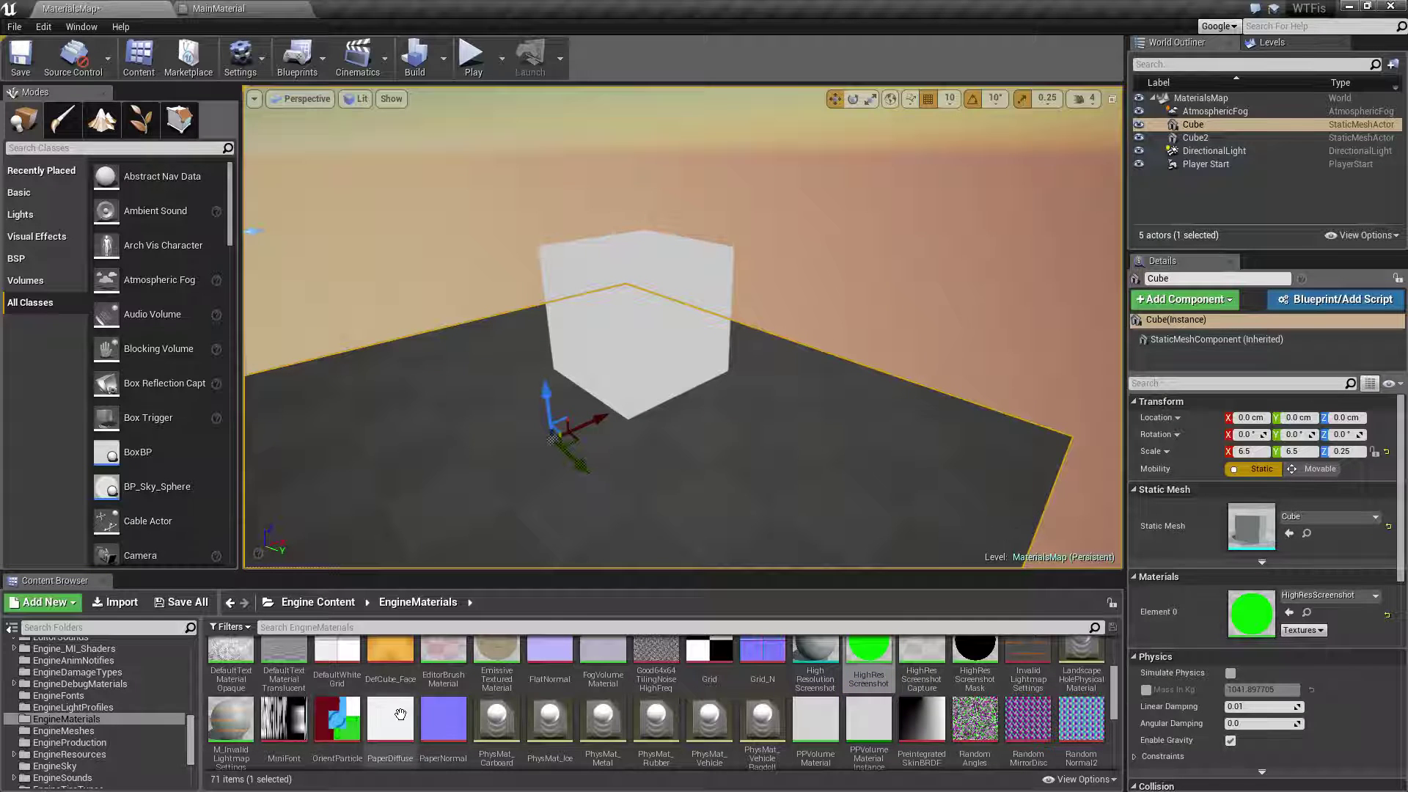
{"action": "scroll", "coordinate": [401, 702], "scroll_direction": "down", "scroll_amount": 3}
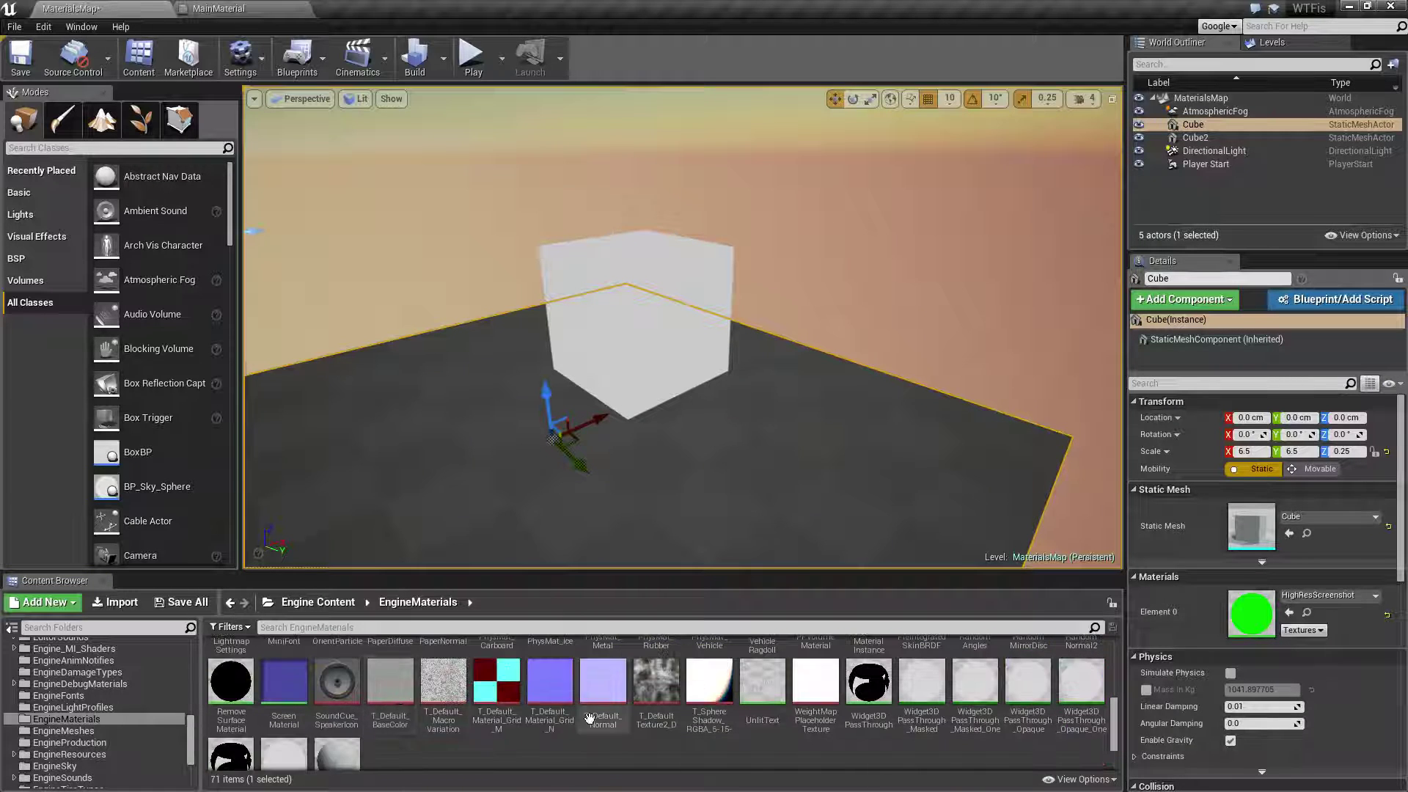
{"action": "left_click_drag", "start_coordinate": [512, 684], "coordinate": [1134, 615]}
Step: Assign DefaultDecalMaterial to the floor Cube's Element 0, after trying DefaultDeferredDecalMaterial, and deselect the floor
{"action": "scroll", "coordinate": [440, 704], "scroll_direction": "up", "scroll_amount": 5}
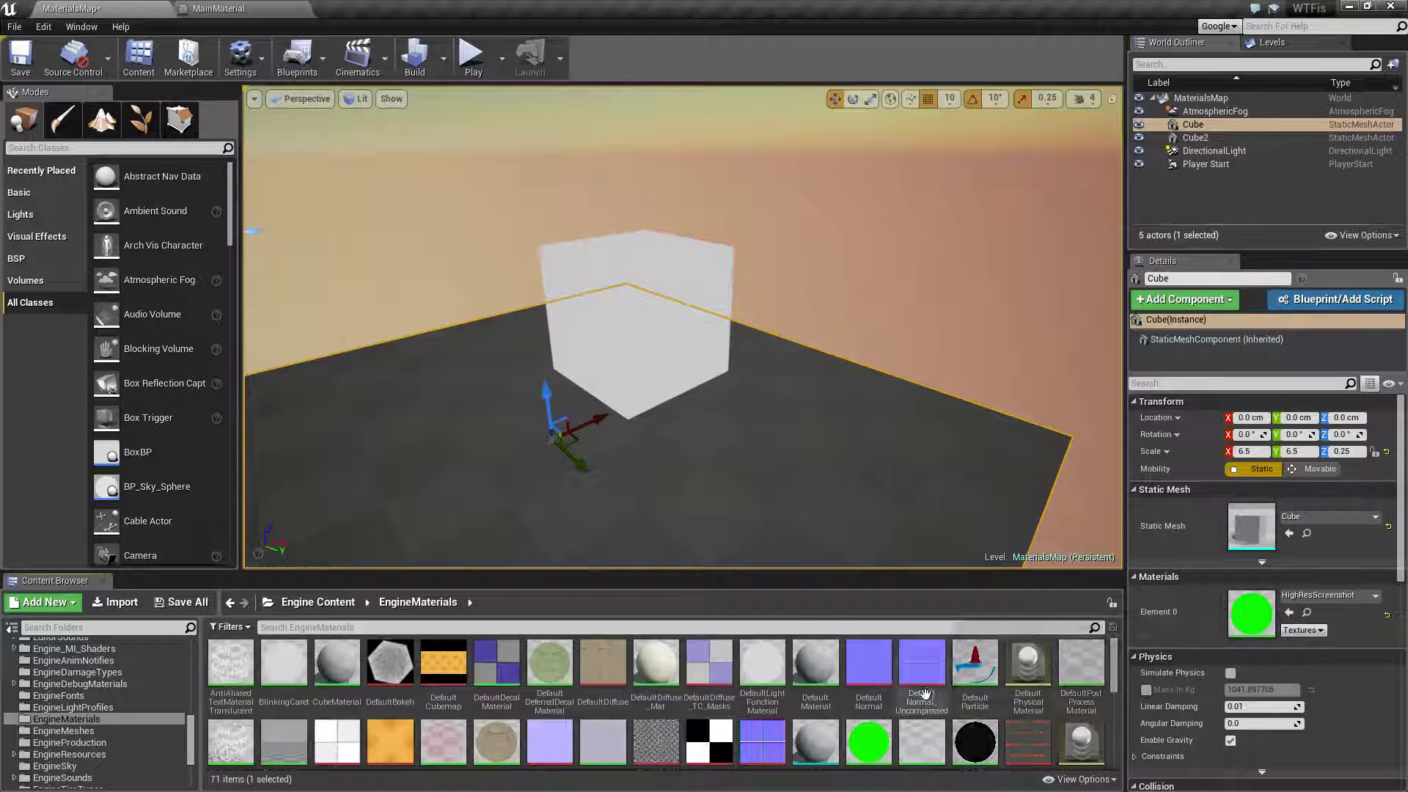
{"action": "left_click", "coordinate": [557, 664]}
{"action": "left_click_drag", "start_coordinate": [560, 663], "coordinate": [1251, 612]}
{"action": "left_click_drag", "start_coordinate": [486, 672], "coordinate": [1252, 612]}
{"action": "left_click", "coordinate": [897, 261]}
Step: Examine the cube with the translucent material against the green tiled floor from several sides and distances
{"action": "right_click_drag", "start_coordinate": [872, 366], "coordinate": [939, 513]}
{"action": "key", "text": "w"}
{"action": "key", "text": "s"}
{"action": "left_click", "coordinate": [971, 511]}
{"action": "key", "text": "Escape"}
{"action": "right_click_drag", "start_coordinate": [977, 440], "coordinate": [1024, 387]}
{"action": "left_click_drag", "start_coordinate": [951, 364], "coordinate": [891, 473]}
{"action": "key", "text": "w"}
{"action": "key", "text": "d"}
{"action": "right_click_drag", "start_coordinate": [891, 474], "coordinate": [928, 473]}
{"action": "key", "text": "a"}
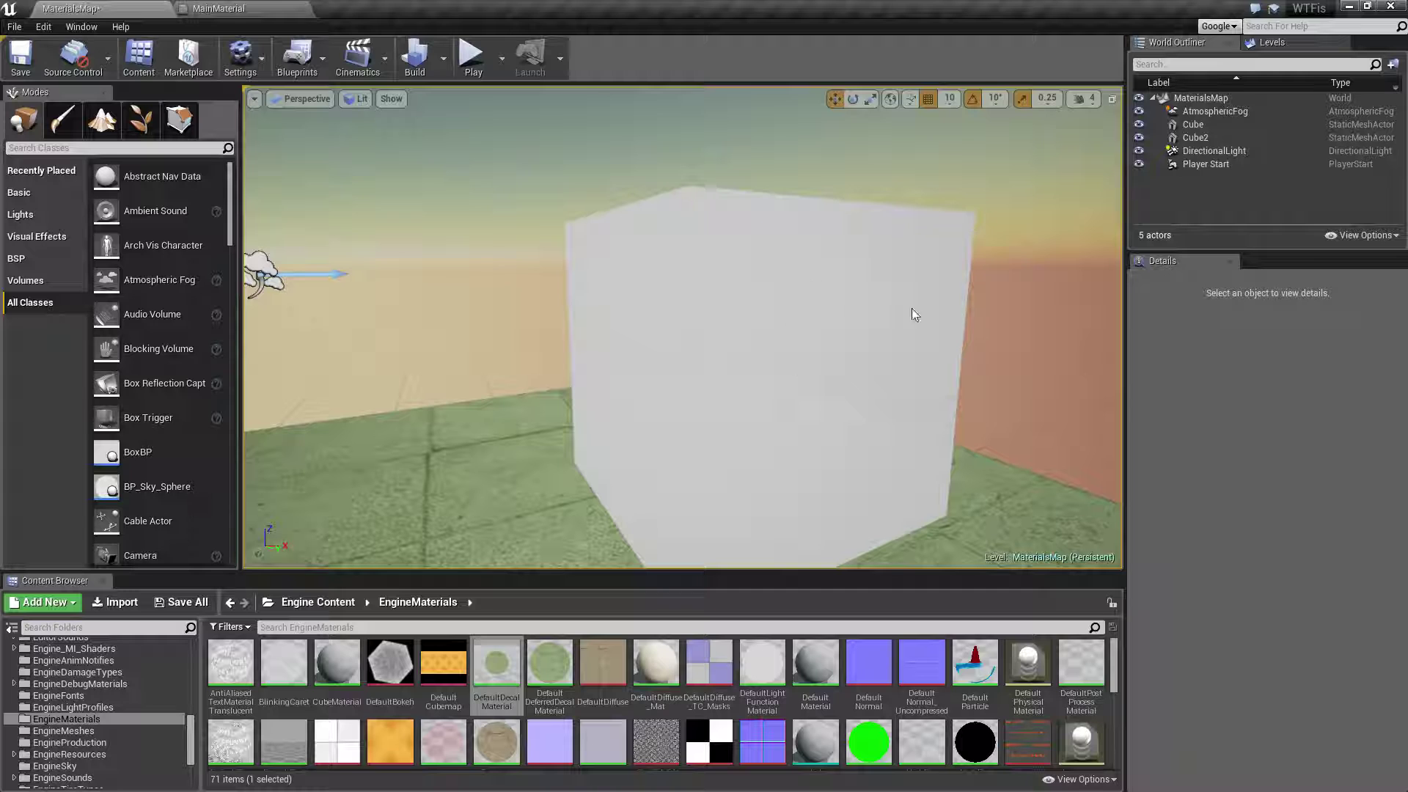
Step: Connect the 0 constant to MainMaterial's Opacity input and examine the saved result on Cube2 in the MaterialsMap level
{"action": "left_click", "coordinate": [1210, 137]}
{"action": "left_click", "coordinate": [257, 9]}
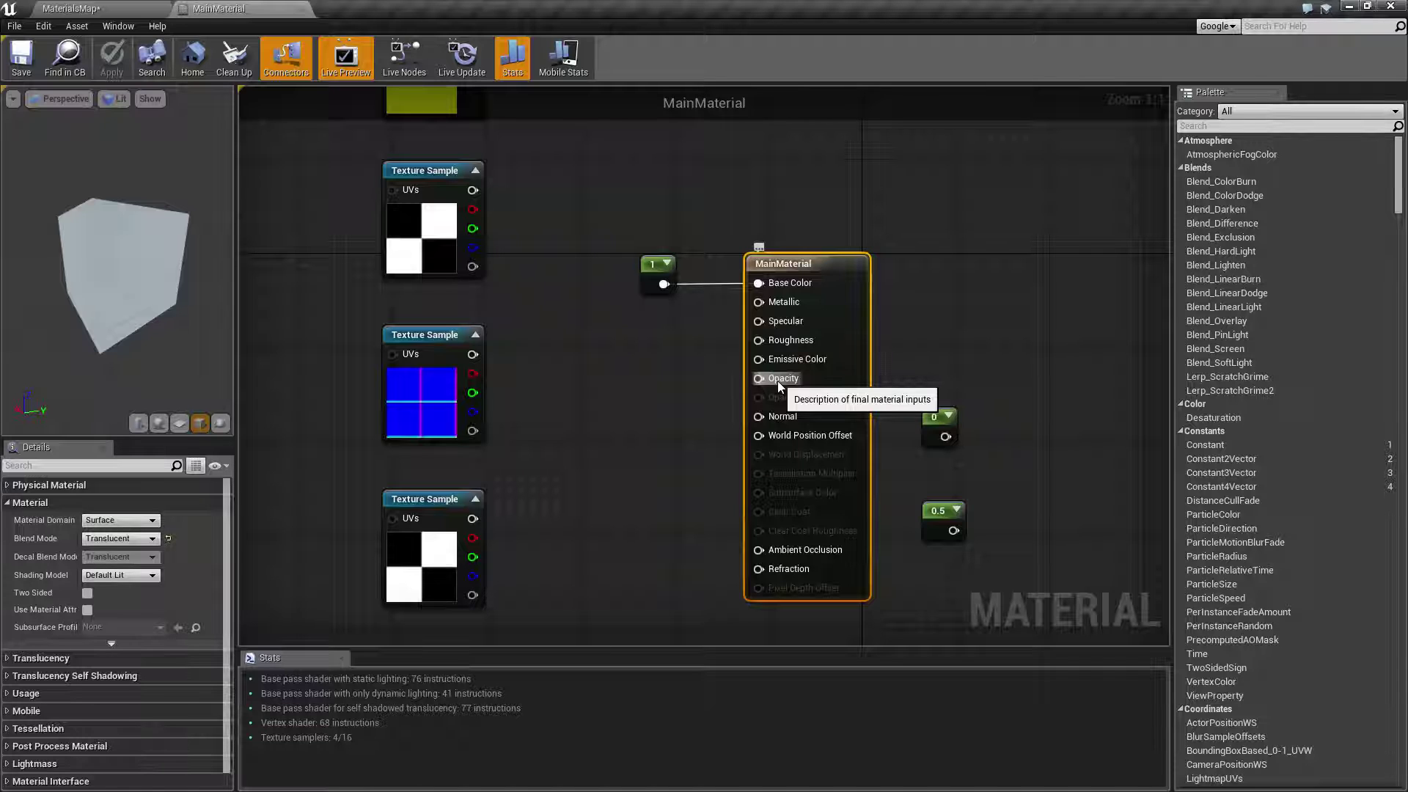
{"action": "left_click_drag", "start_coordinate": [926, 416], "coordinate": [759, 378]}
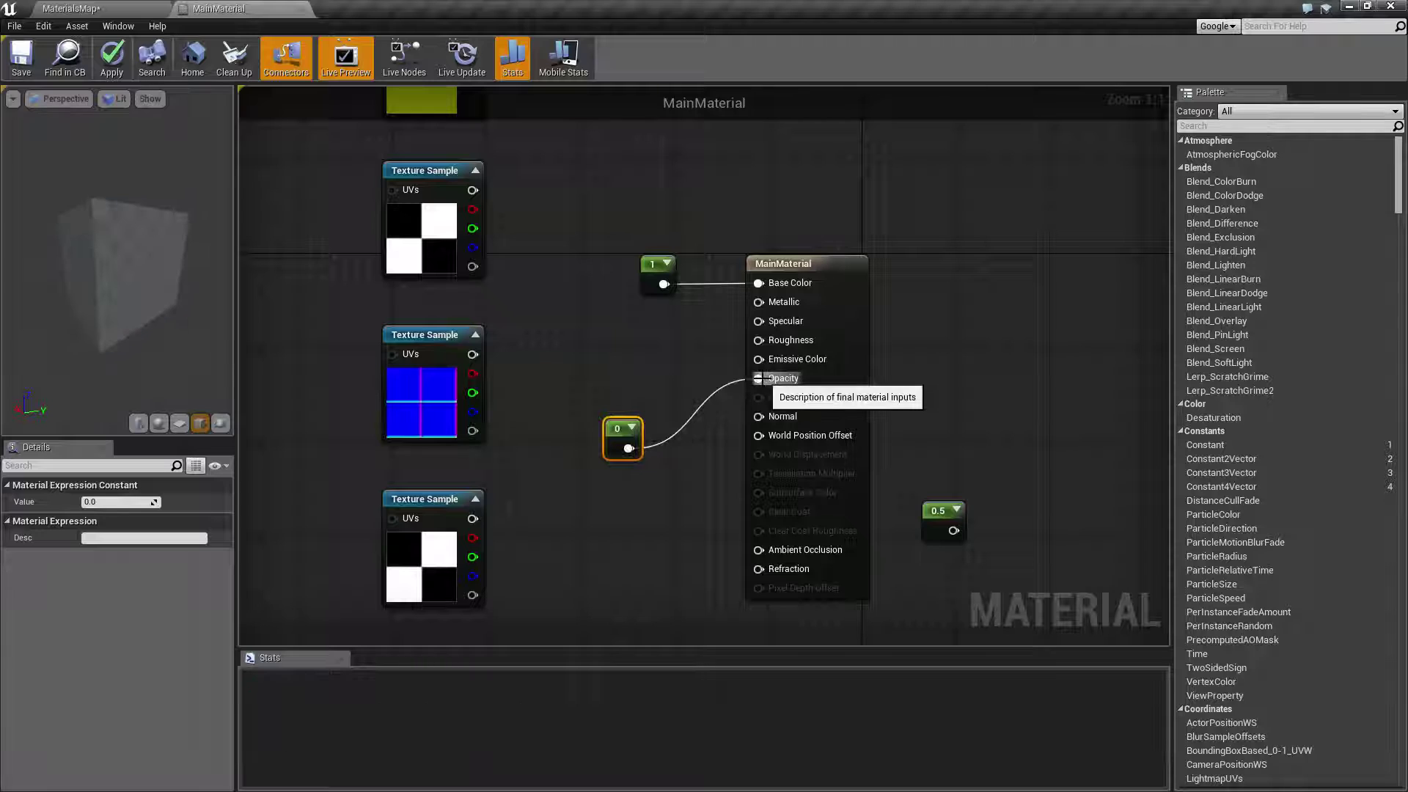
{"action": "left_click", "coordinate": [22, 58]}
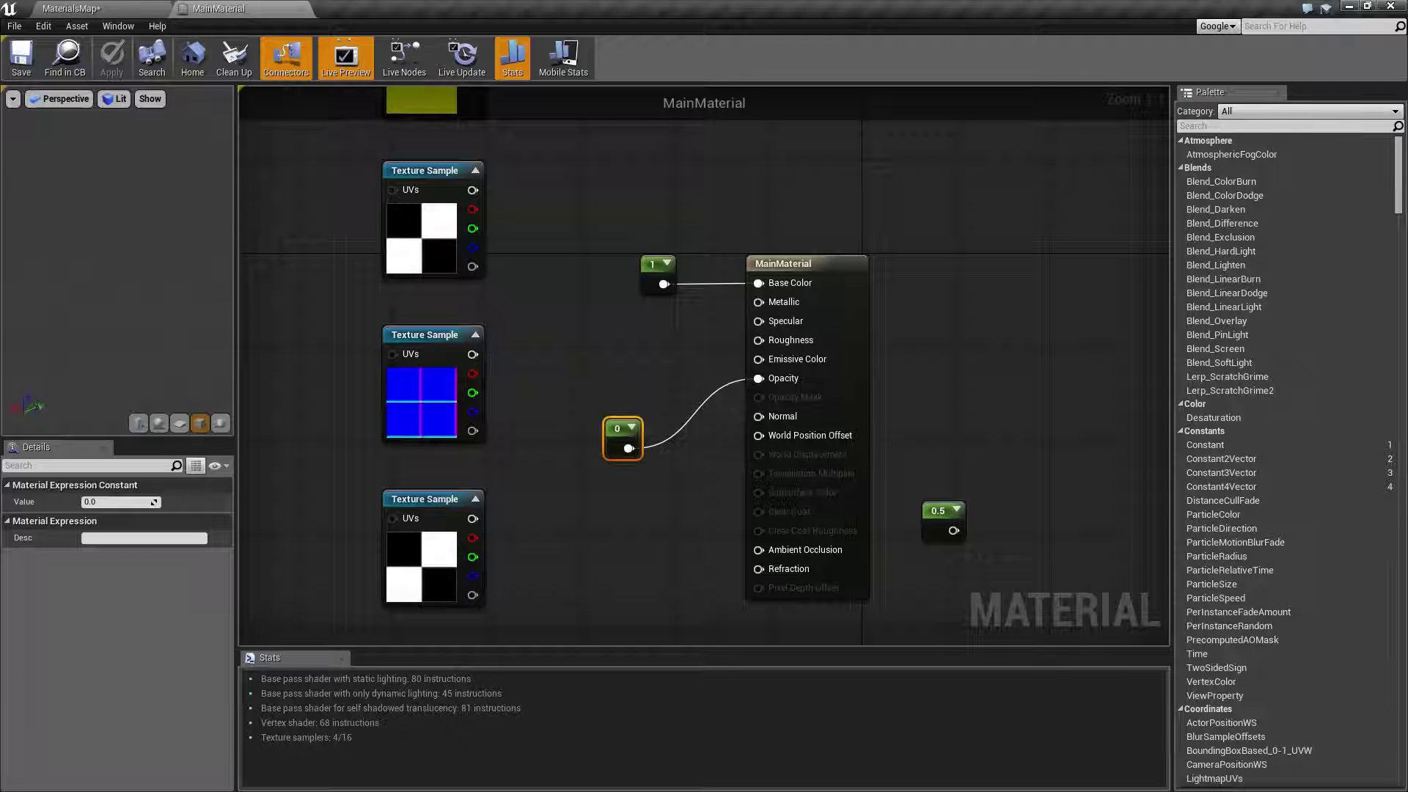
{"action": "left_click", "coordinate": [79, 7]}
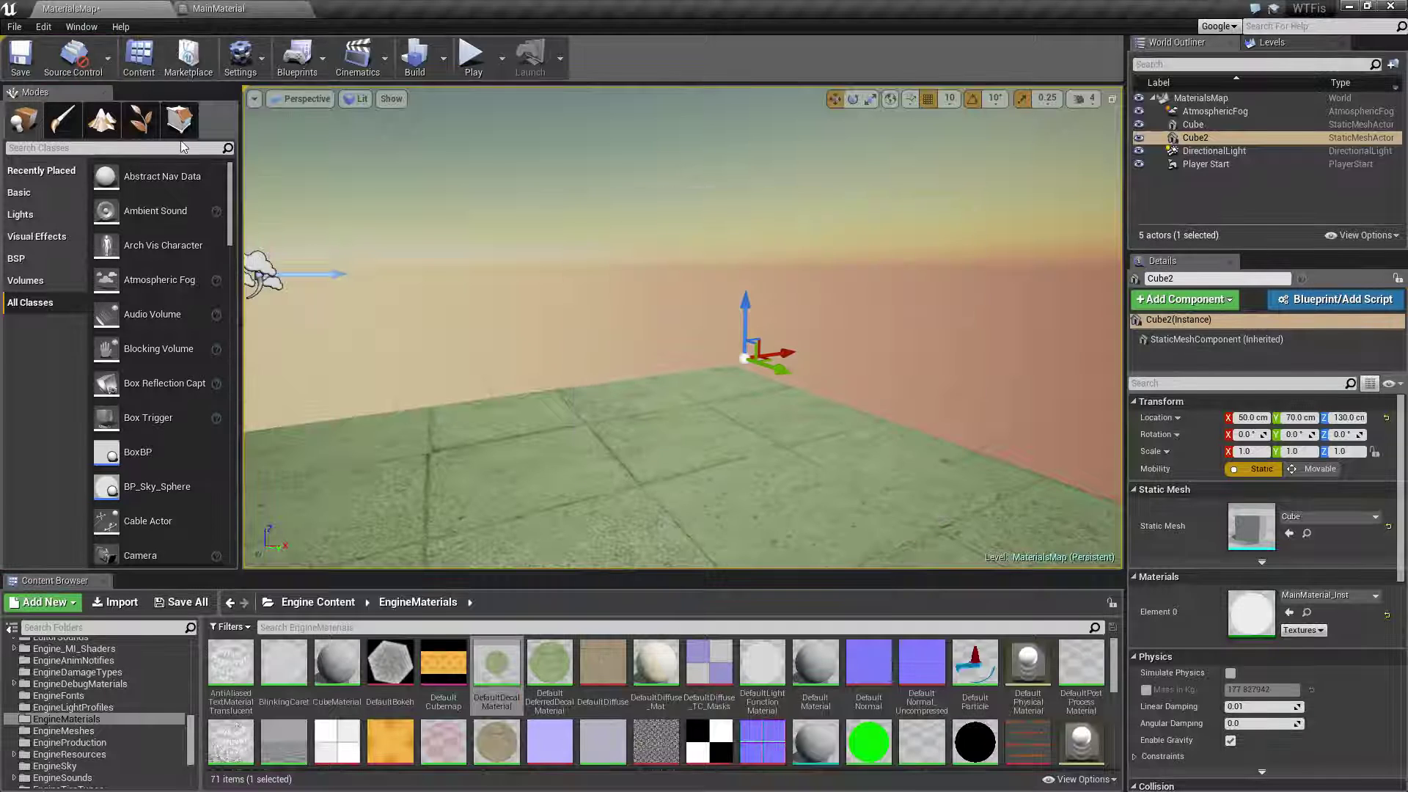
Step: Connect the 1 constant to MainMaterial's Opacity input and examine the saved result on the cube in the level
{"action": "left_click", "coordinate": [305, 13]}
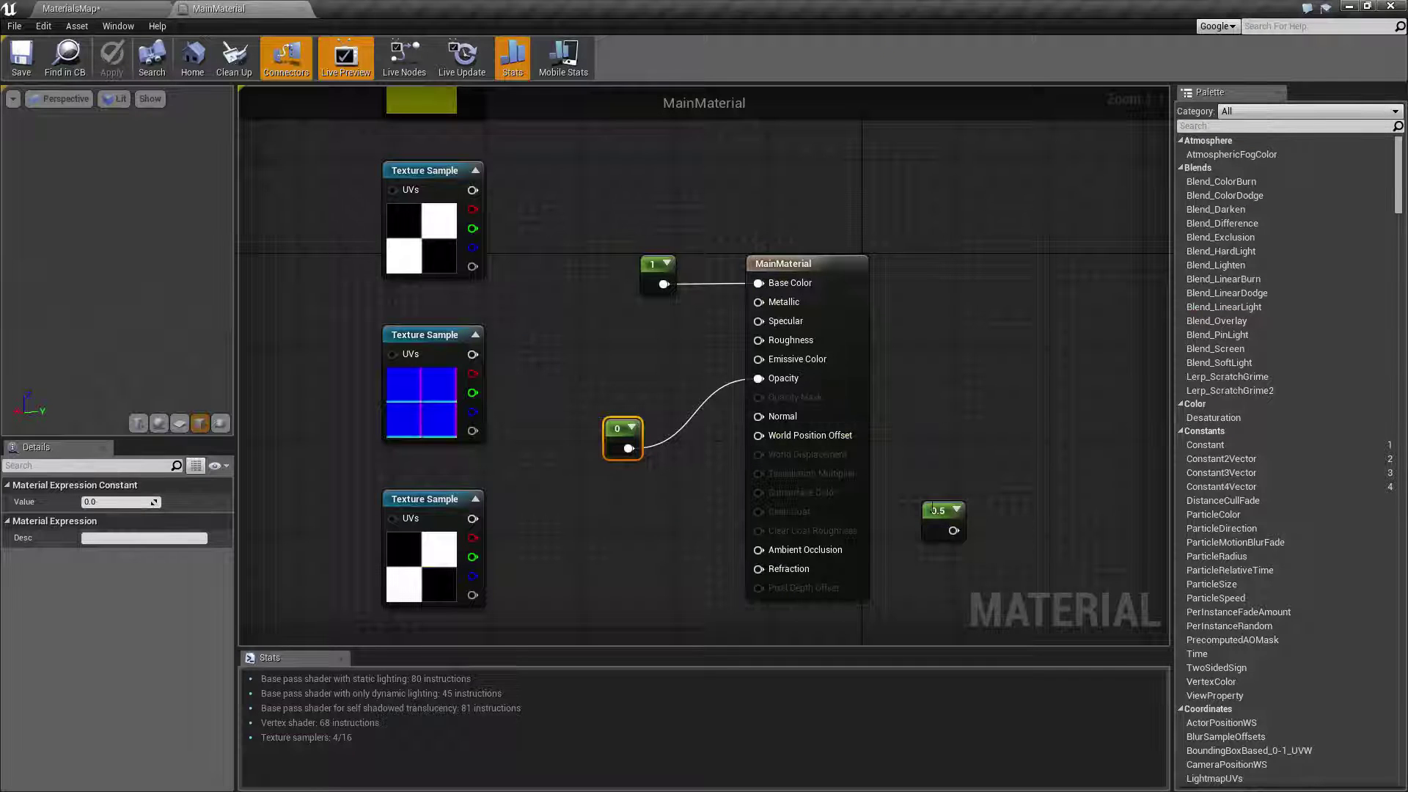
{"action": "left_click_drag", "start_coordinate": [663, 284], "coordinate": [773, 380]}
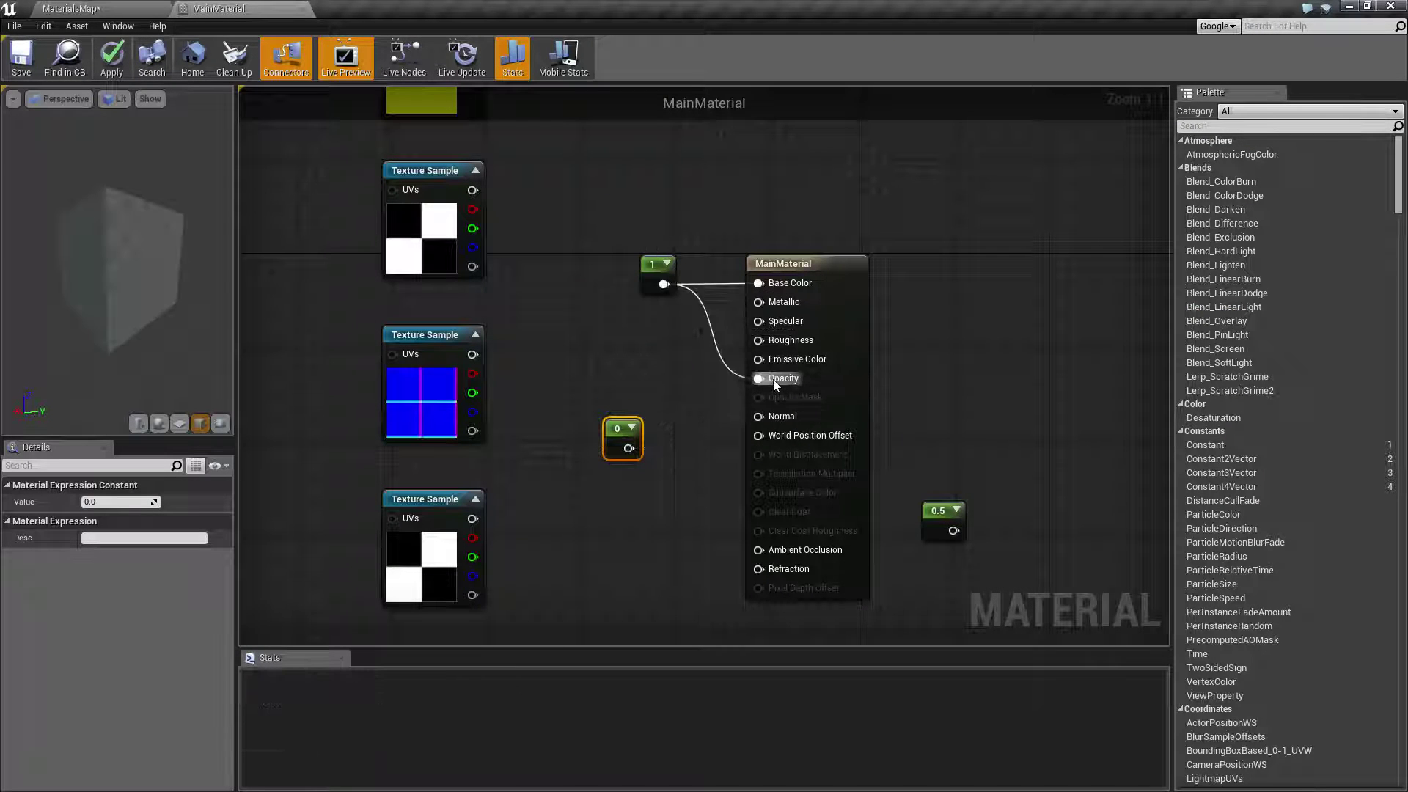
{"action": "left_click", "coordinate": [21, 59]}
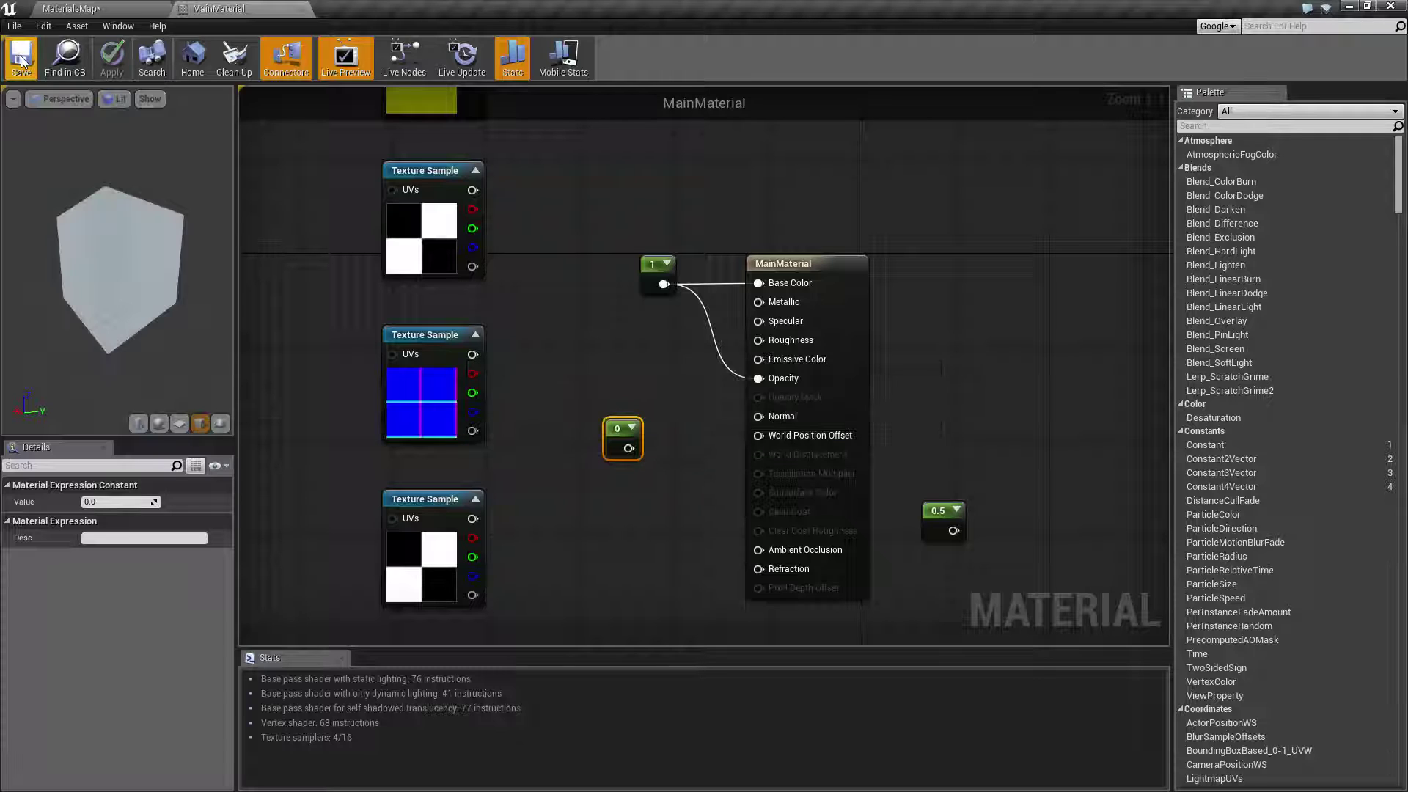
{"action": "left_click", "coordinate": [84, 7]}
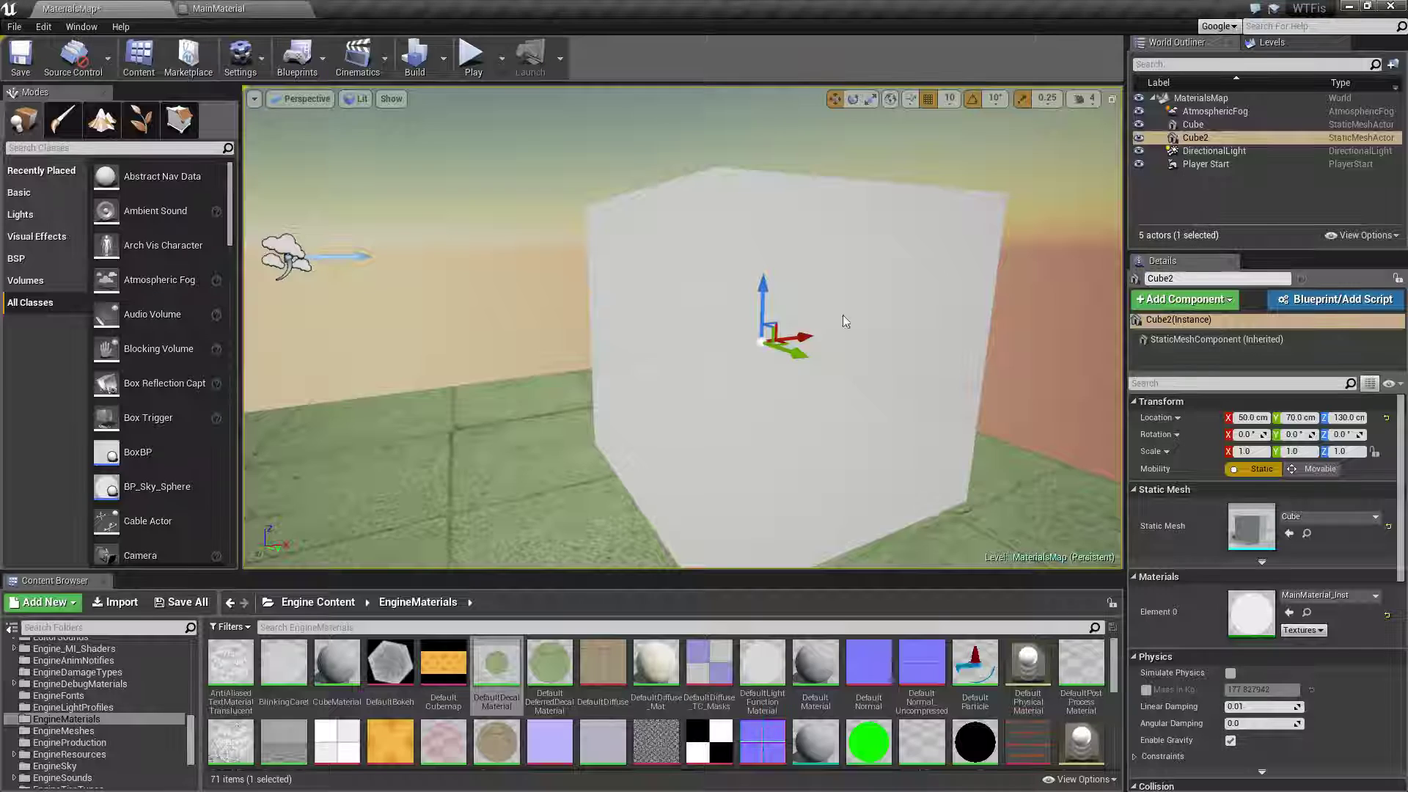
{"action": "right_click_drag", "start_coordinate": [862, 335], "coordinate": [763, 333]}
{"action": "key", "text": "Escape"}
{"action": "right_click_drag", "start_coordinate": [858, 314], "coordinate": [997, 323]}
Step: Connect the 0.5 constant to MainMaterial's Opacity input and examine the saved result on the cube in the level
{"action": "left_click", "coordinate": [219, 8]}
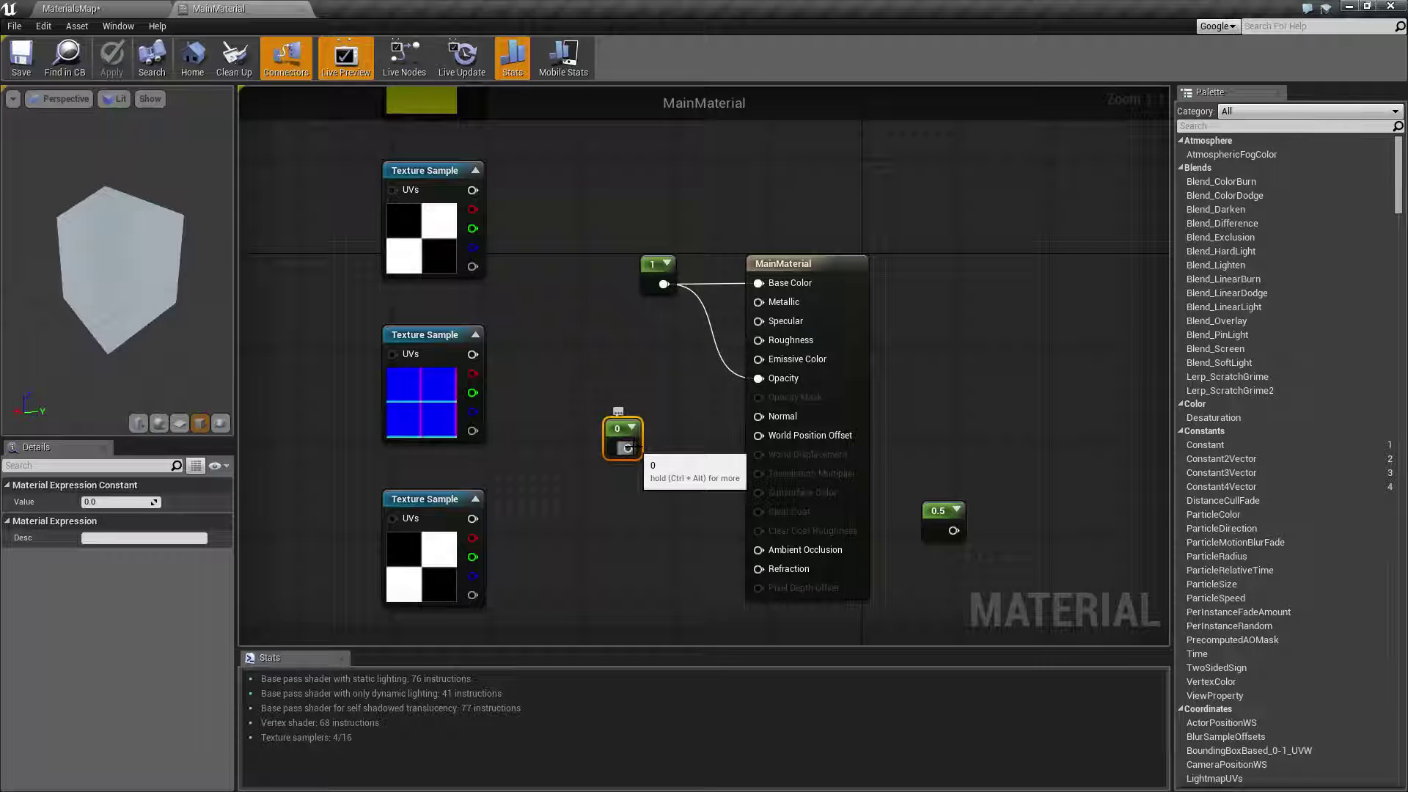
{"action": "left_click_drag", "start_coordinate": [936, 511], "coordinate": [758, 378]}
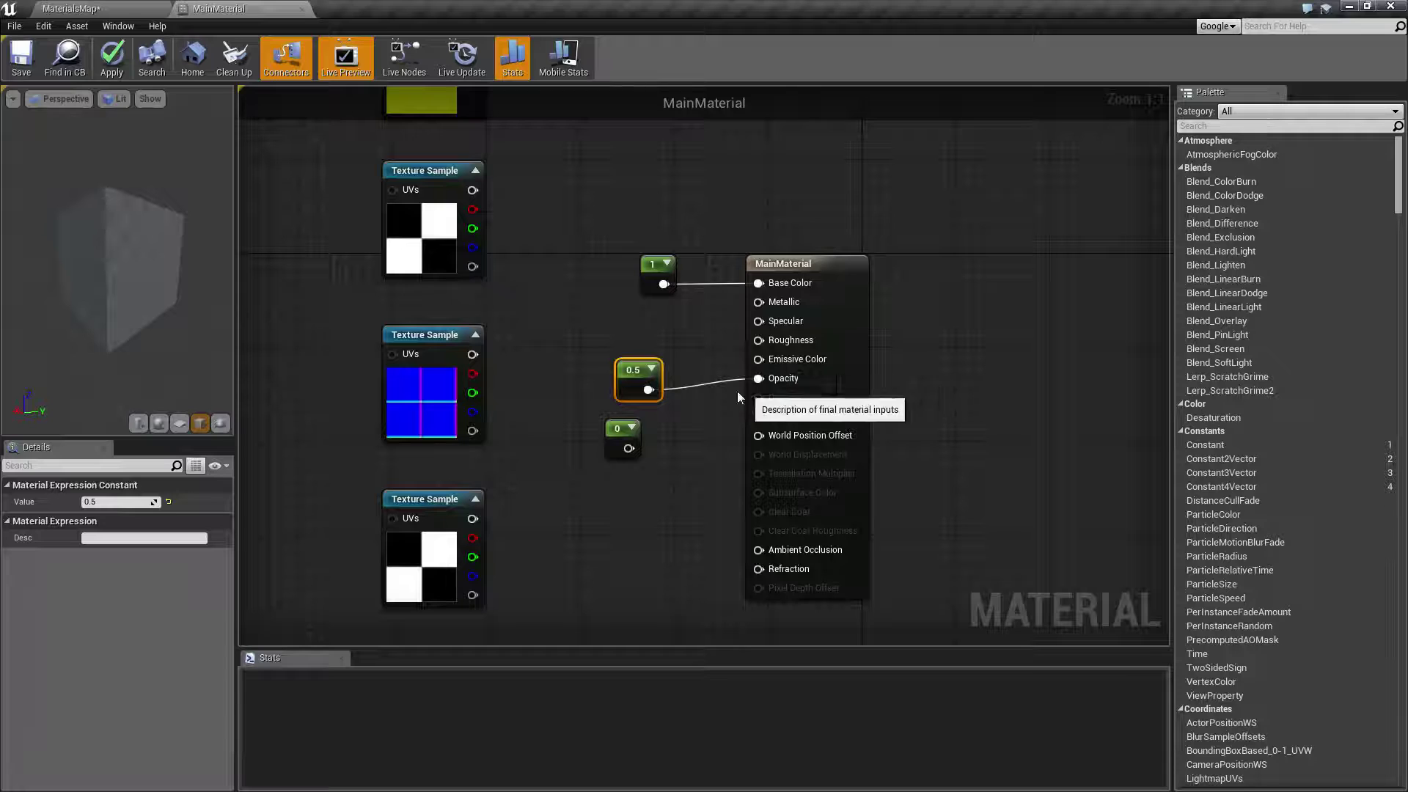
{"action": "left_click", "coordinate": [22, 66]}
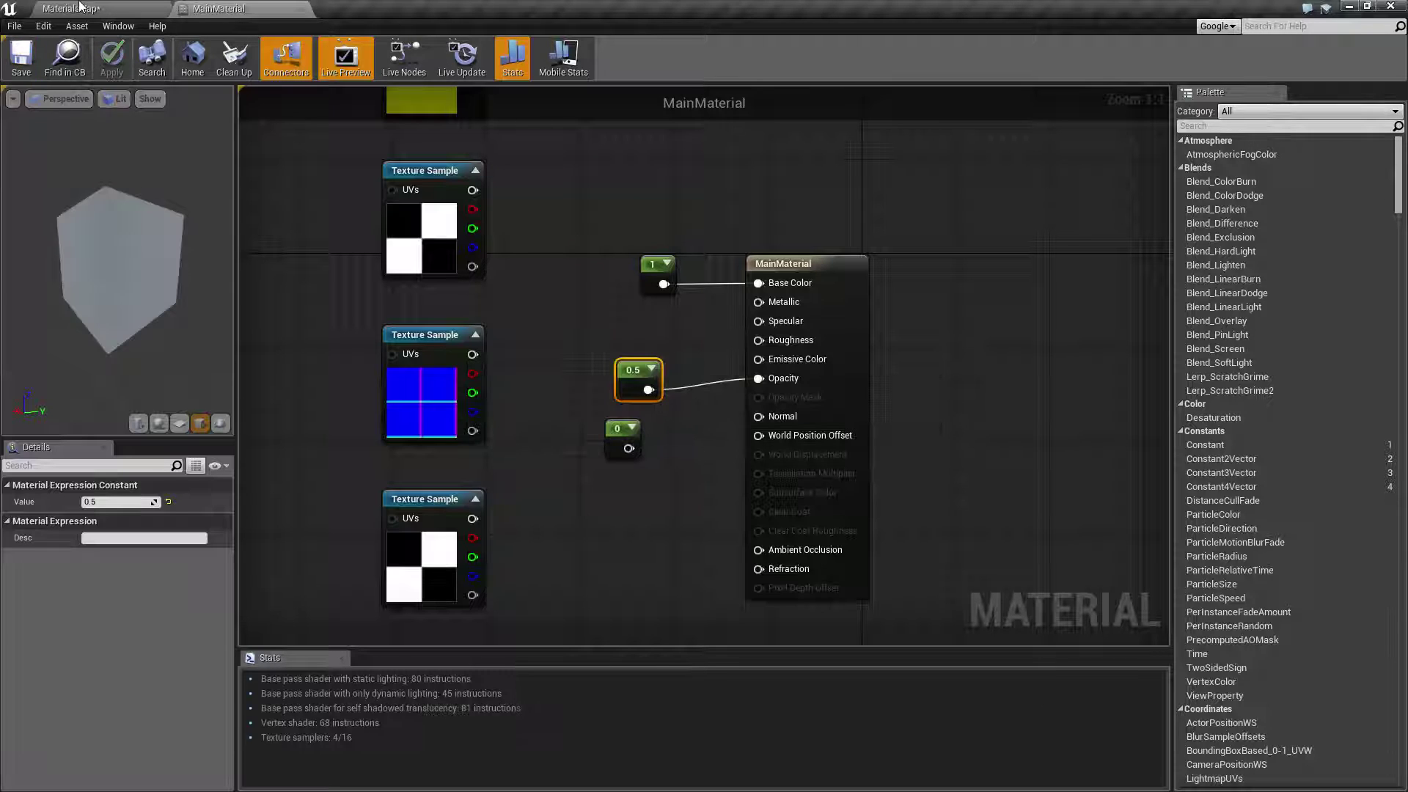
{"action": "left_click", "coordinate": [79, 8]}
{"action": "mouse_move", "coordinate": [737, 386]}
{"action": "right_mouse_down"}
{"action": "mouse_move", "coordinate": [800, 366]}
{"action": "mouse_move", "coordinate": [748, 352]}
{"action": "mouse_move", "coordinate": [704, 396]}
{"action": "mouse_move", "coordinate": [737, 385]}
{"action": "right_mouse_up"}
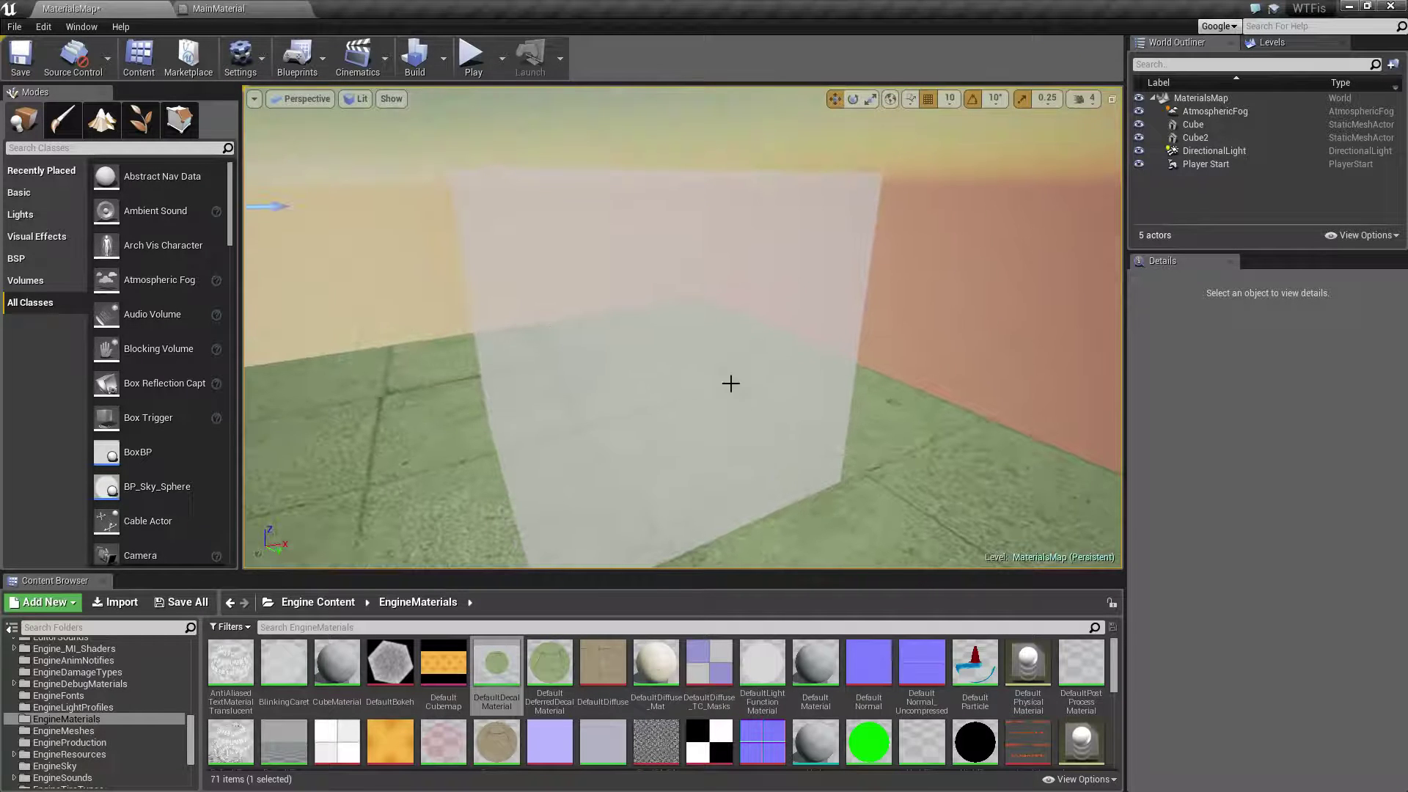
{"action": "right_click_drag", "start_coordinate": [783, 473], "coordinate": [766, 408]}
{"action": "right_click_drag", "start_coordinate": [693, 466], "coordinate": [667, 430]}
Step: Replace the 0.5 constant on MainMaterial's Opacity with the upper checkerboard Texture Sample, setting the spare constants aside, and apply
{"action": "left_click", "coordinate": [218, 8]}
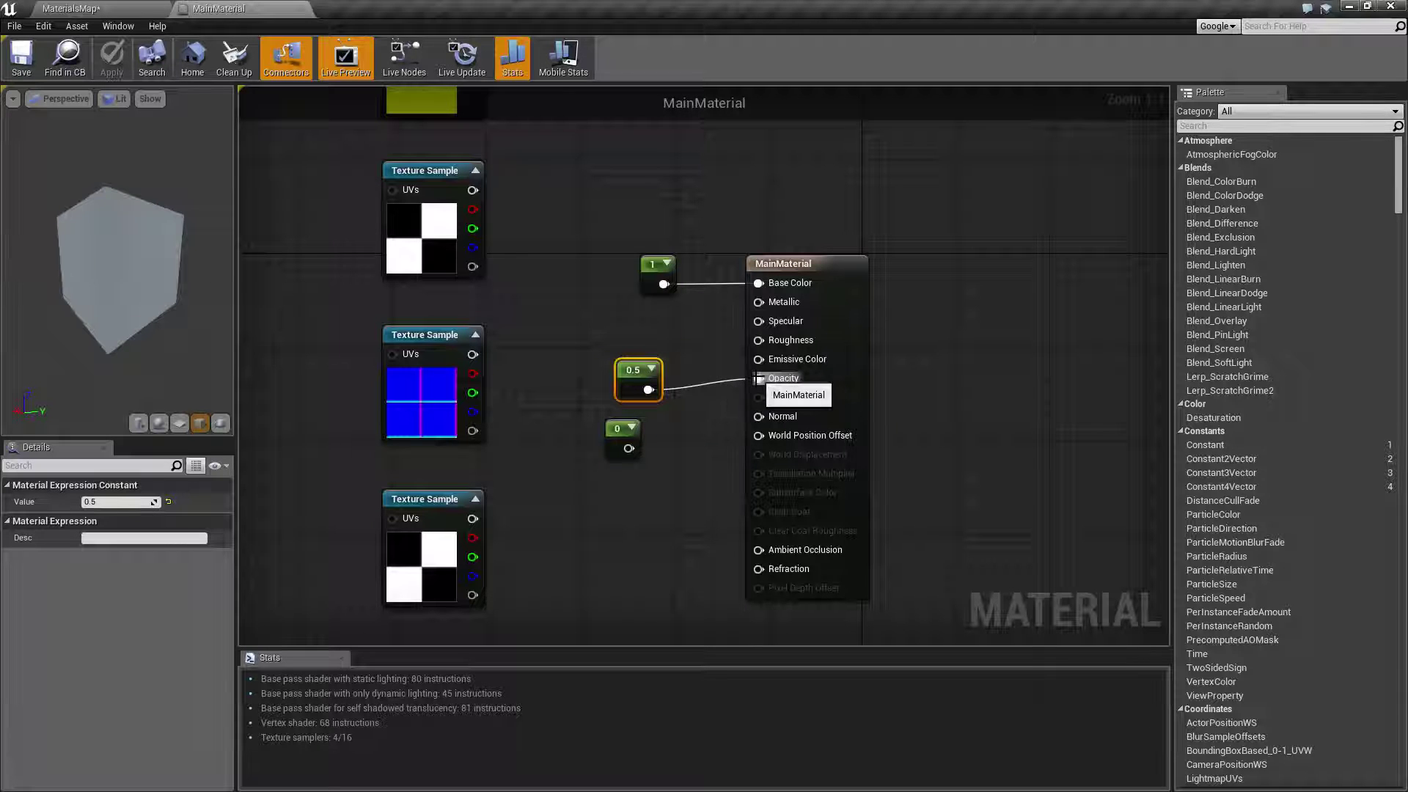
{"action": "left_click", "coordinate": [759, 377], "text": "alt"}
{"action": "left_click_drag", "start_coordinate": [638, 375], "coordinate": [932, 386]}
{"action": "left_click_drag", "start_coordinate": [622, 441], "coordinate": [927, 475]}
{"action": "left_click_drag", "start_coordinate": [472, 190], "coordinate": [770, 382]}
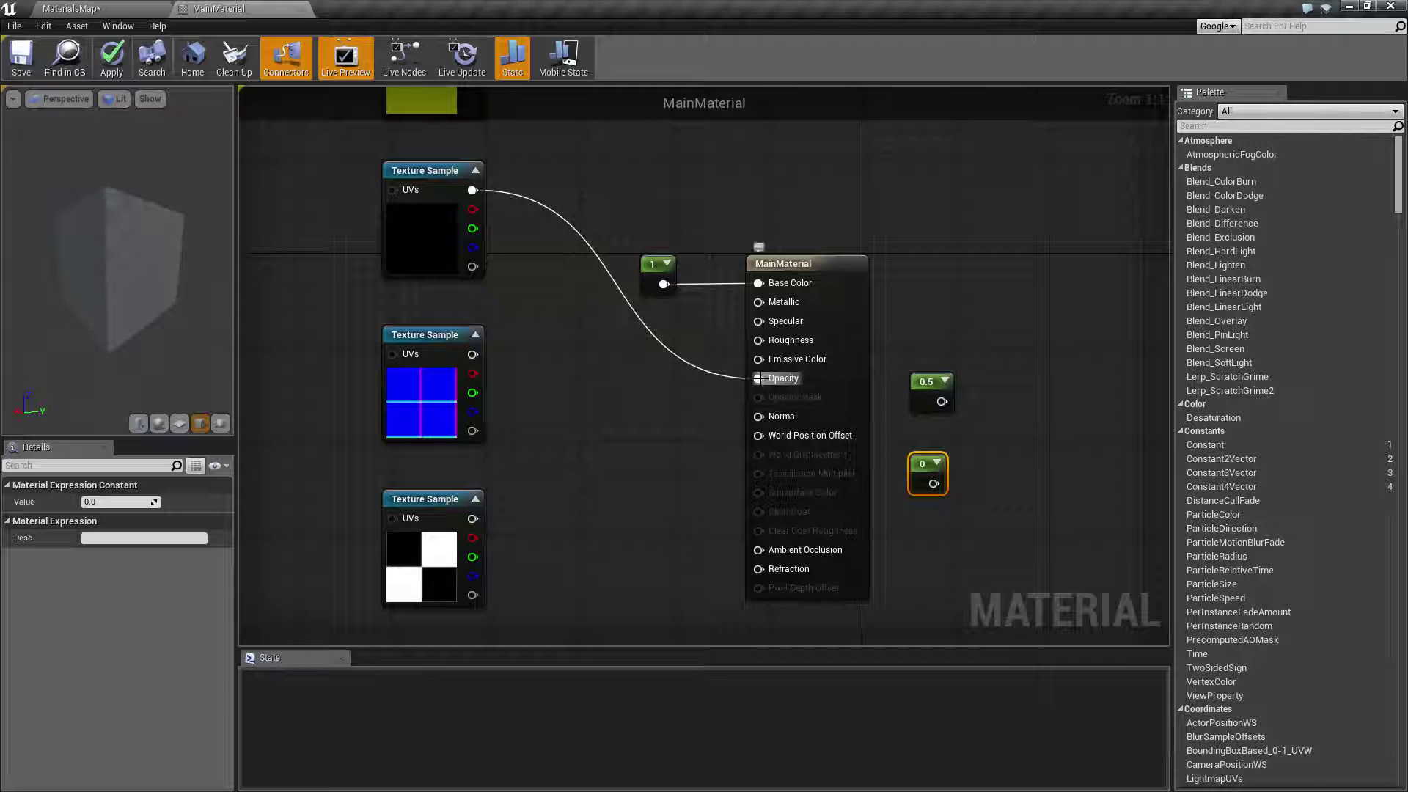
{"action": "left_click", "coordinate": [113, 60]}
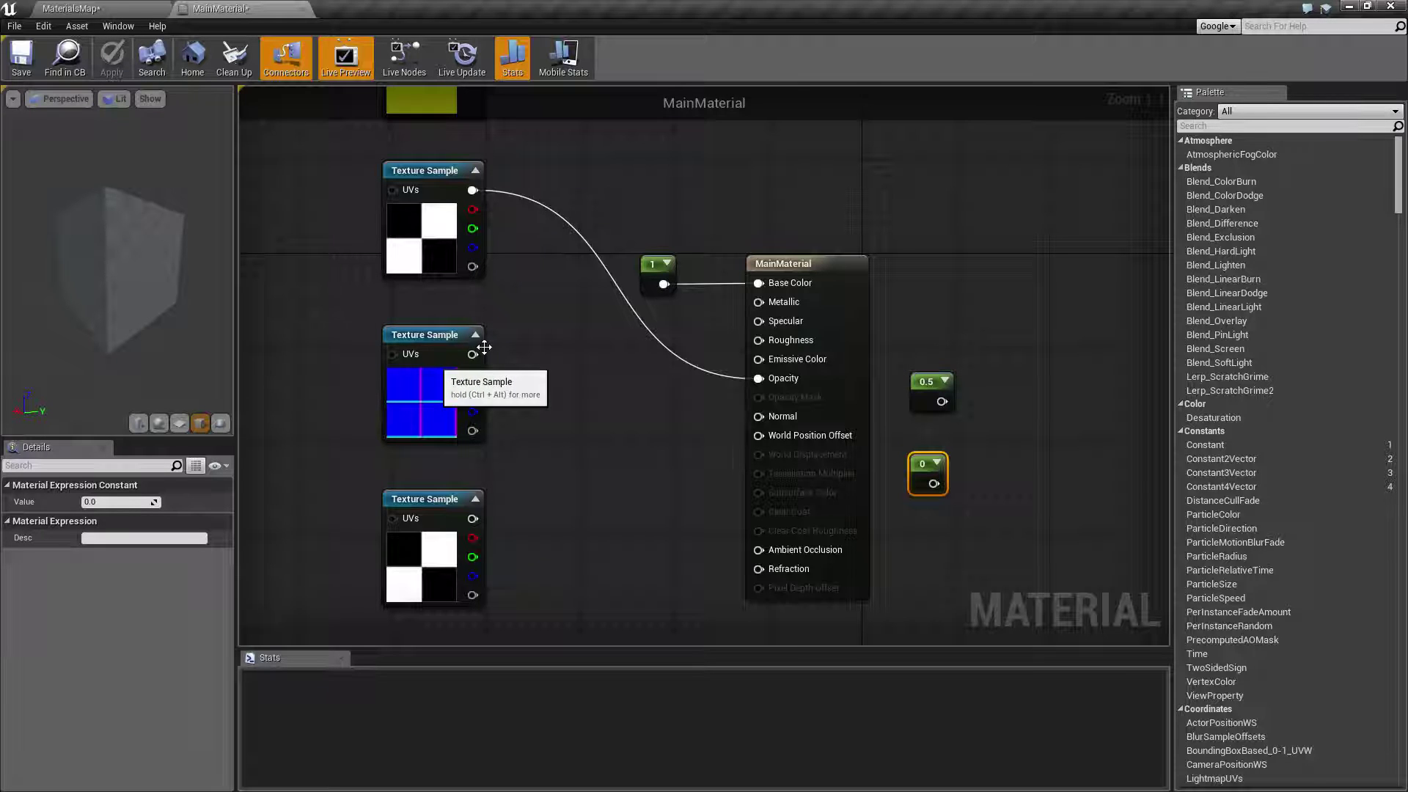
Step: Examine Cube2 in the MaterialsMap level from several angles to see how the checkerboard texture controls its opacity
{"action": "left_click", "coordinate": [113, 6]}
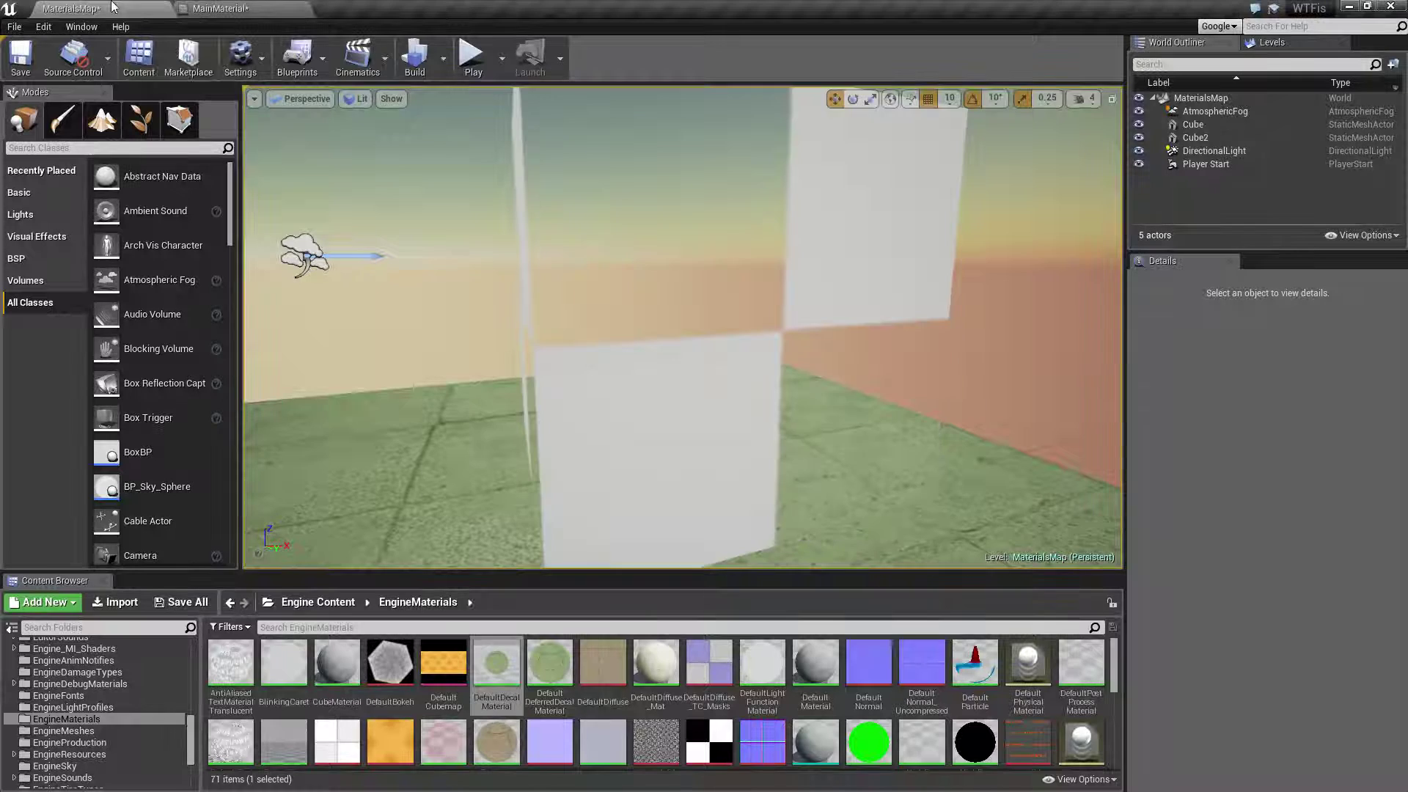
{"action": "left_click_drag", "start_coordinate": [707, 364], "coordinate": [785, 367]}
{"action": "right_click_drag", "start_coordinate": [681, 374], "coordinate": [757, 469]}
{"action": "key", "text": "w"}
{"action": "key", "text": "s"}
{"action": "left_click", "coordinate": [1195, 137]}
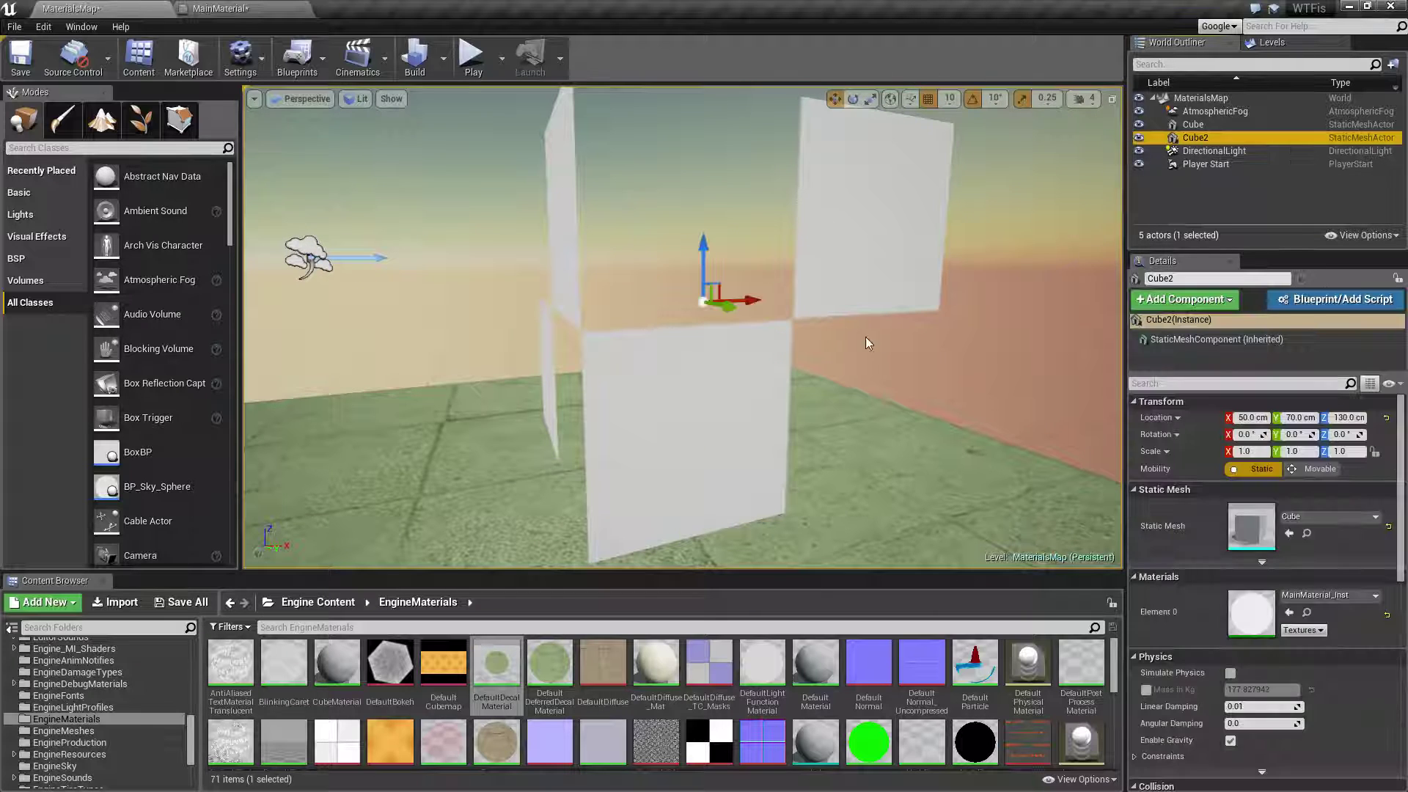
{"action": "key", "text": "f"}
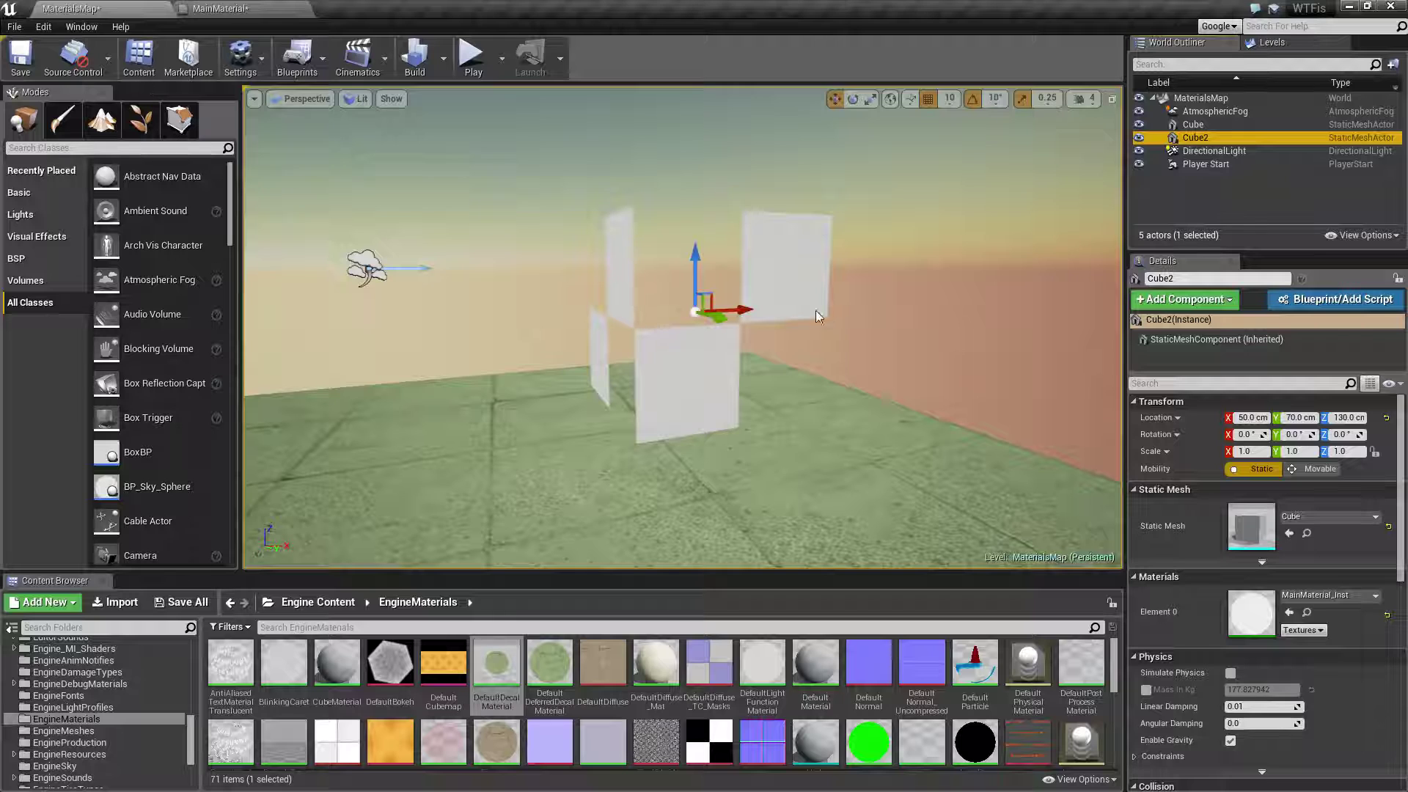
{"action": "left_click_drag", "start_coordinate": [829, 304], "coordinate": [808, 348], "text": "alt"}
{"action": "right_click_drag", "start_coordinate": [682, 293], "coordinate": [682, 272]}
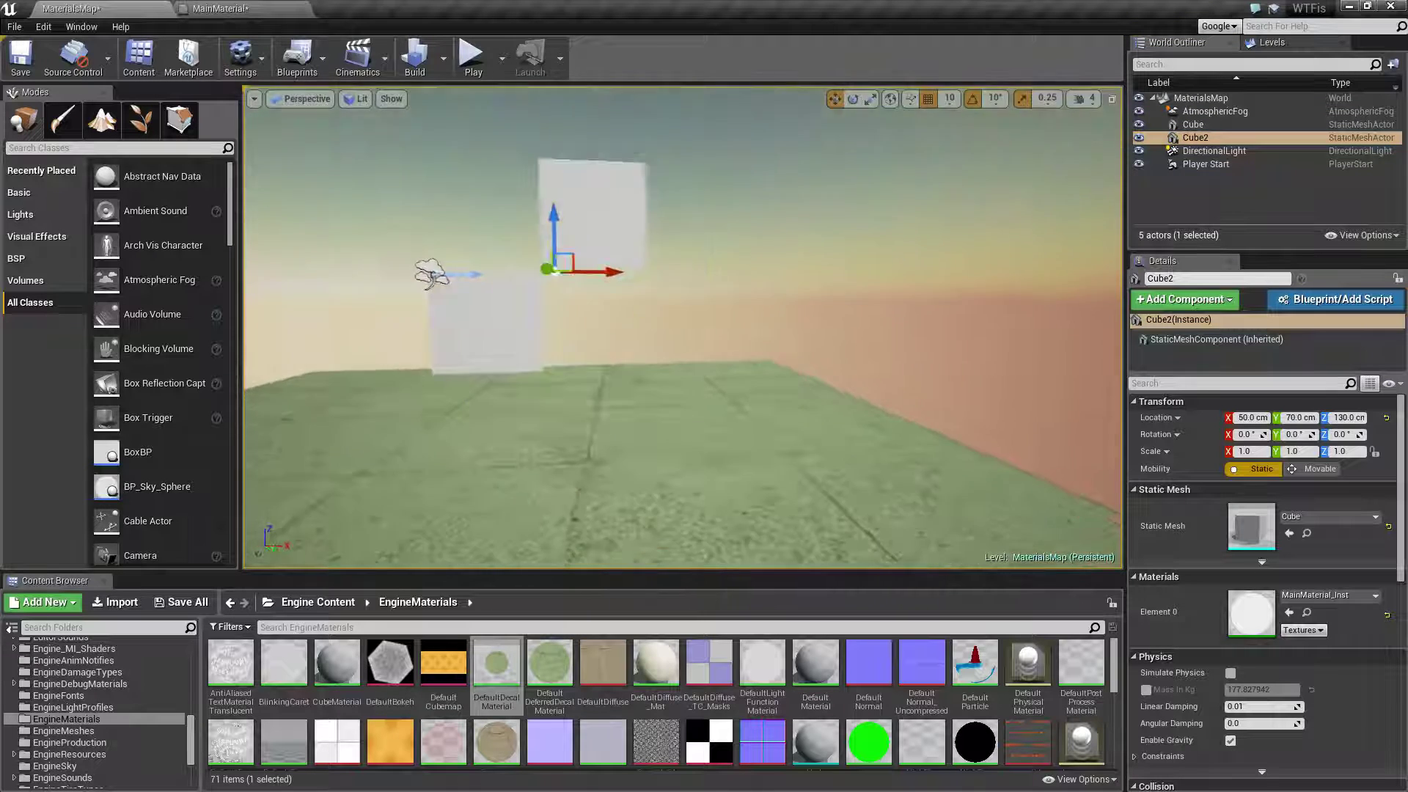
Step: Examine how the checkerboard shows on Cube2, and review MainMaterial's Opacity connection and available Blend Mode options
{"action": "right_click_drag", "start_coordinate": [682, 326], "coordinate": [722, 400]}
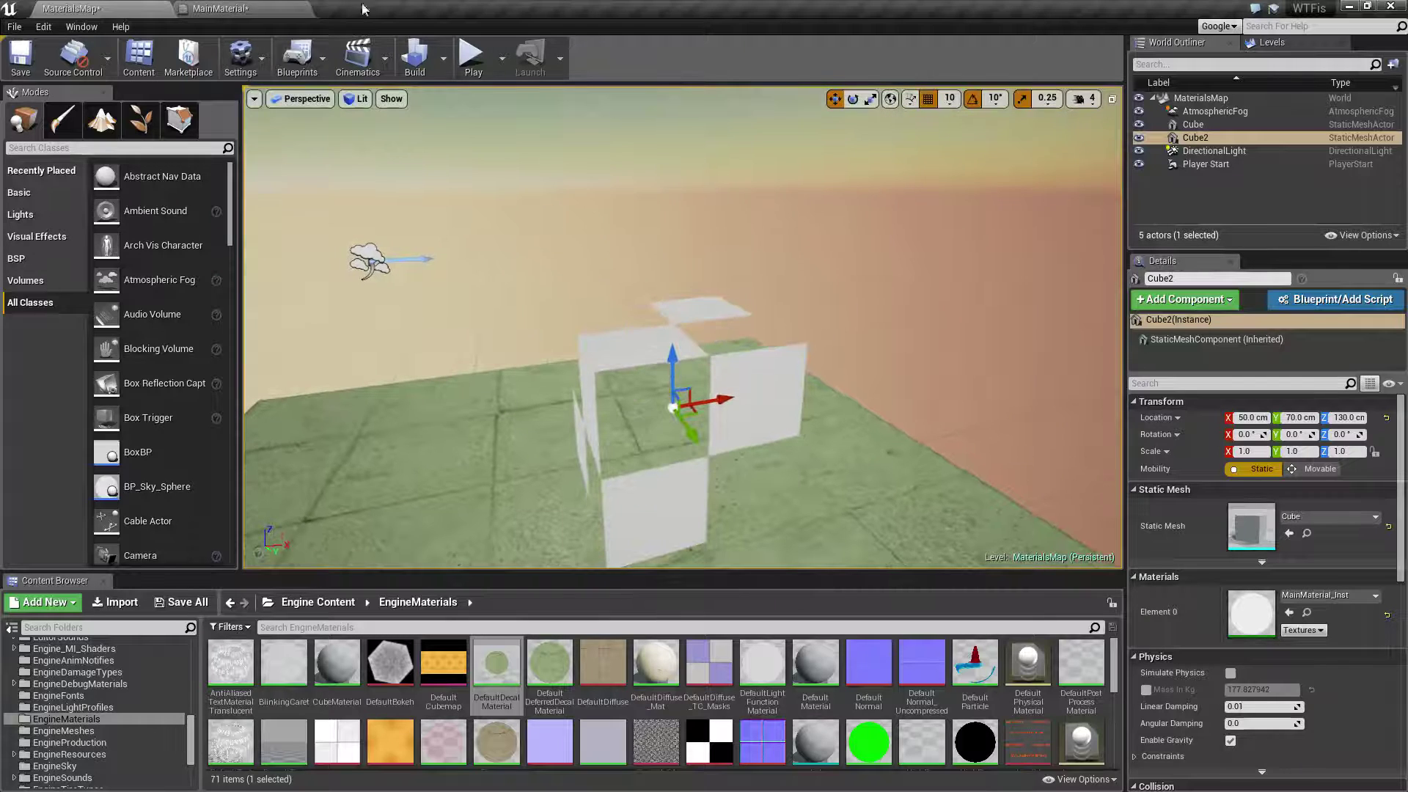
{"action": "left_click", "coordinate": [264, 8]}
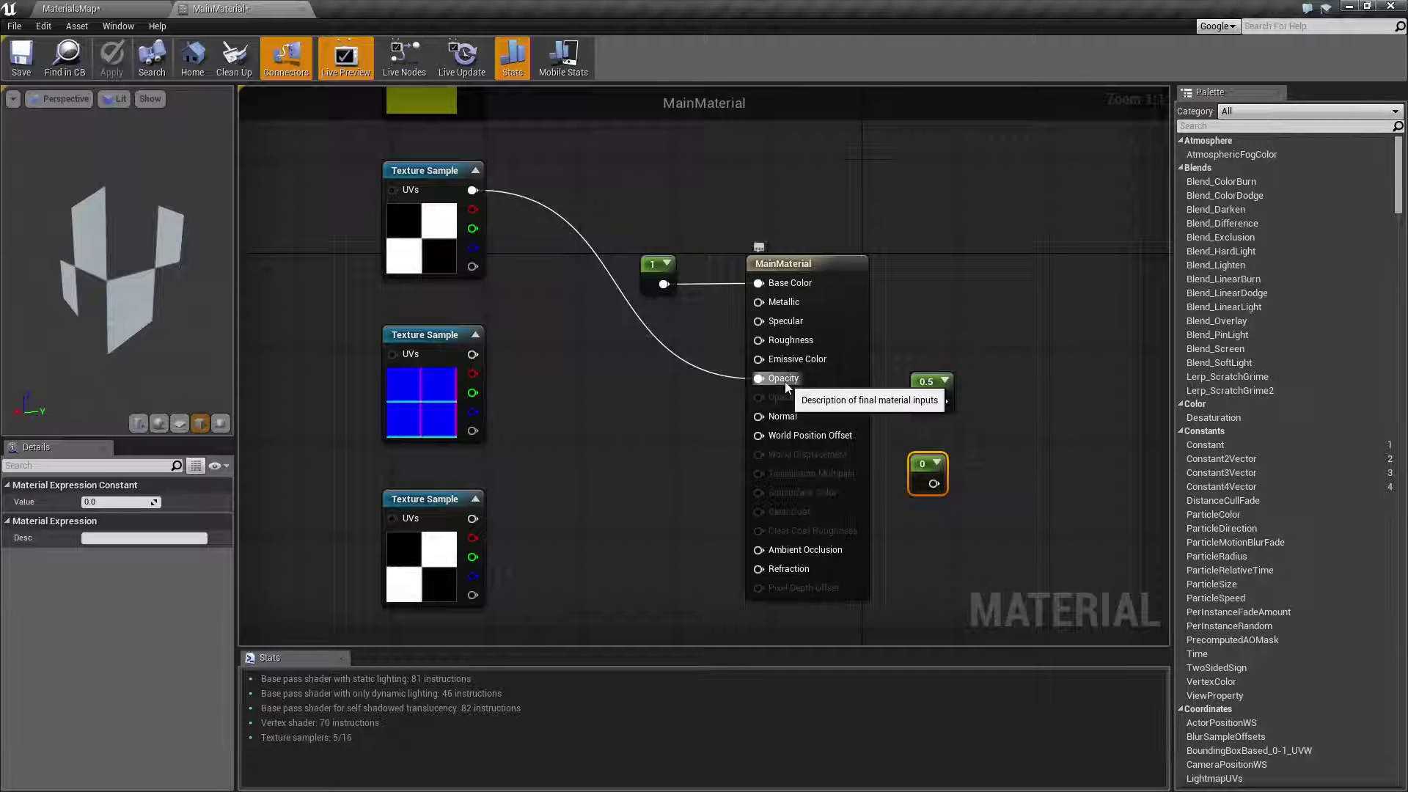
{"action": "left_click", "coordinate": [935, 383], "text": "ctrl"}
{"action": "left_click", "coordinate": [531, 144]}
{"action": "left_click_drag", "start_coordinate": [385, 195], "coordinate": [478, 268]}
{"action": "left_click", "coordinate": [513, 242]}
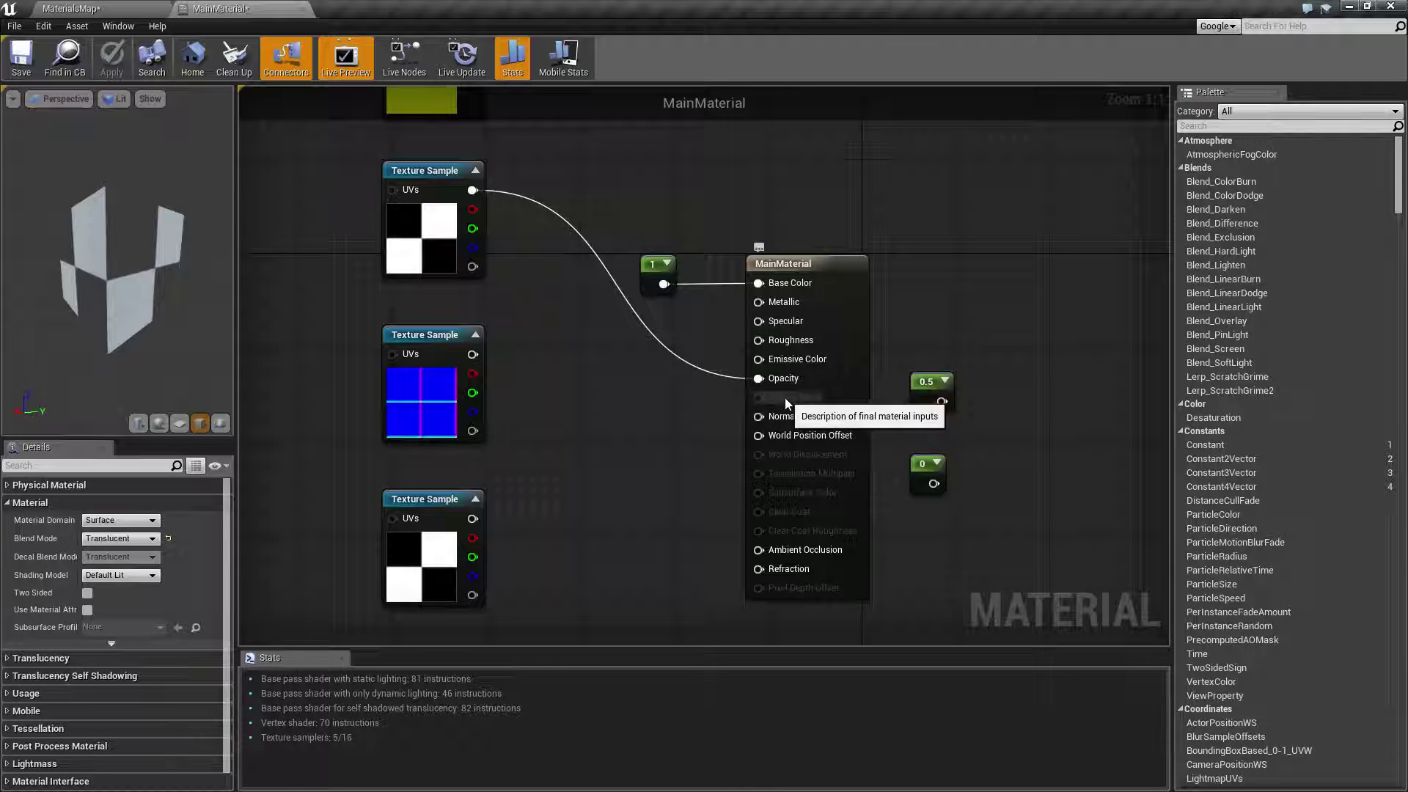
{"action": "left_click", "coordinate": [122, 539]}
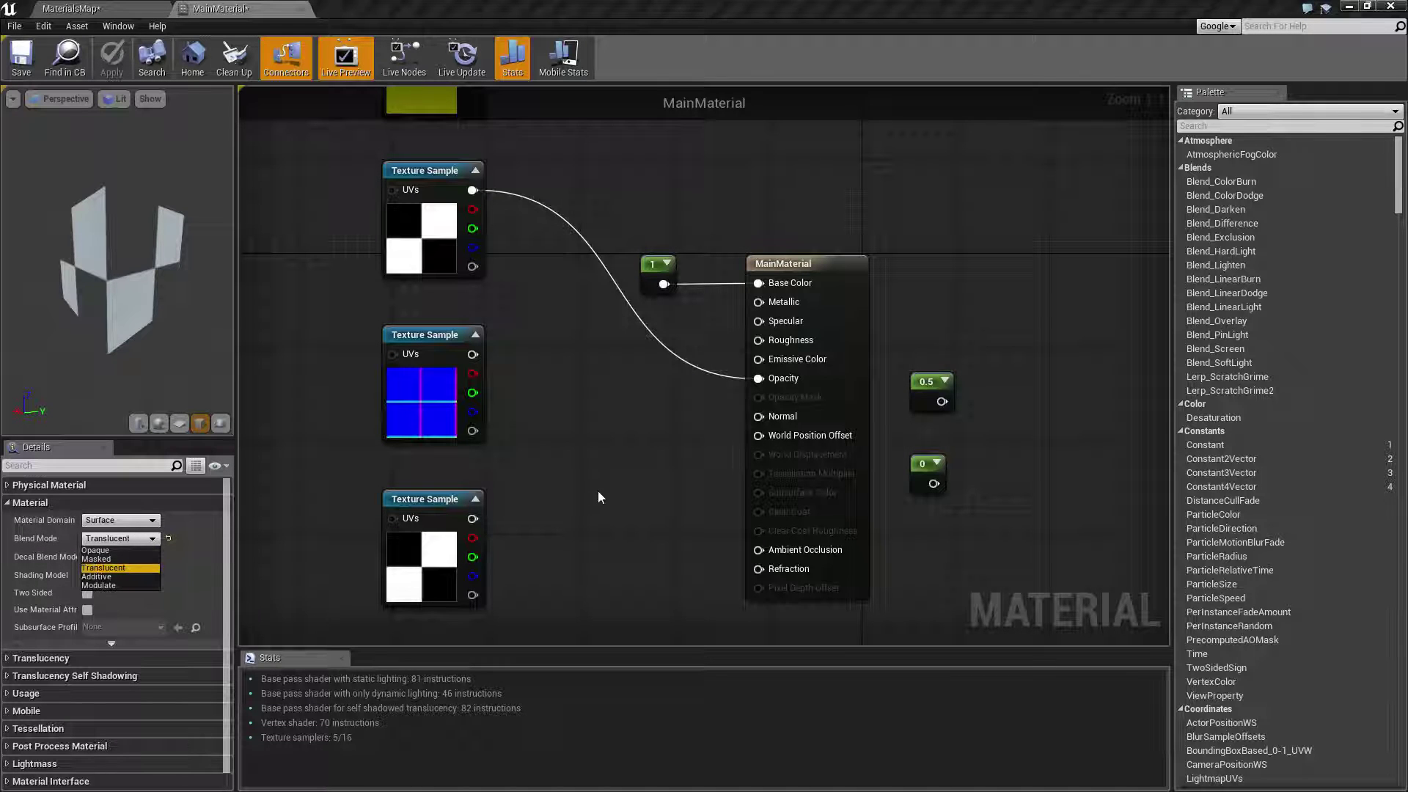
{"action": "left_click", "coordinate": [590, 447]}
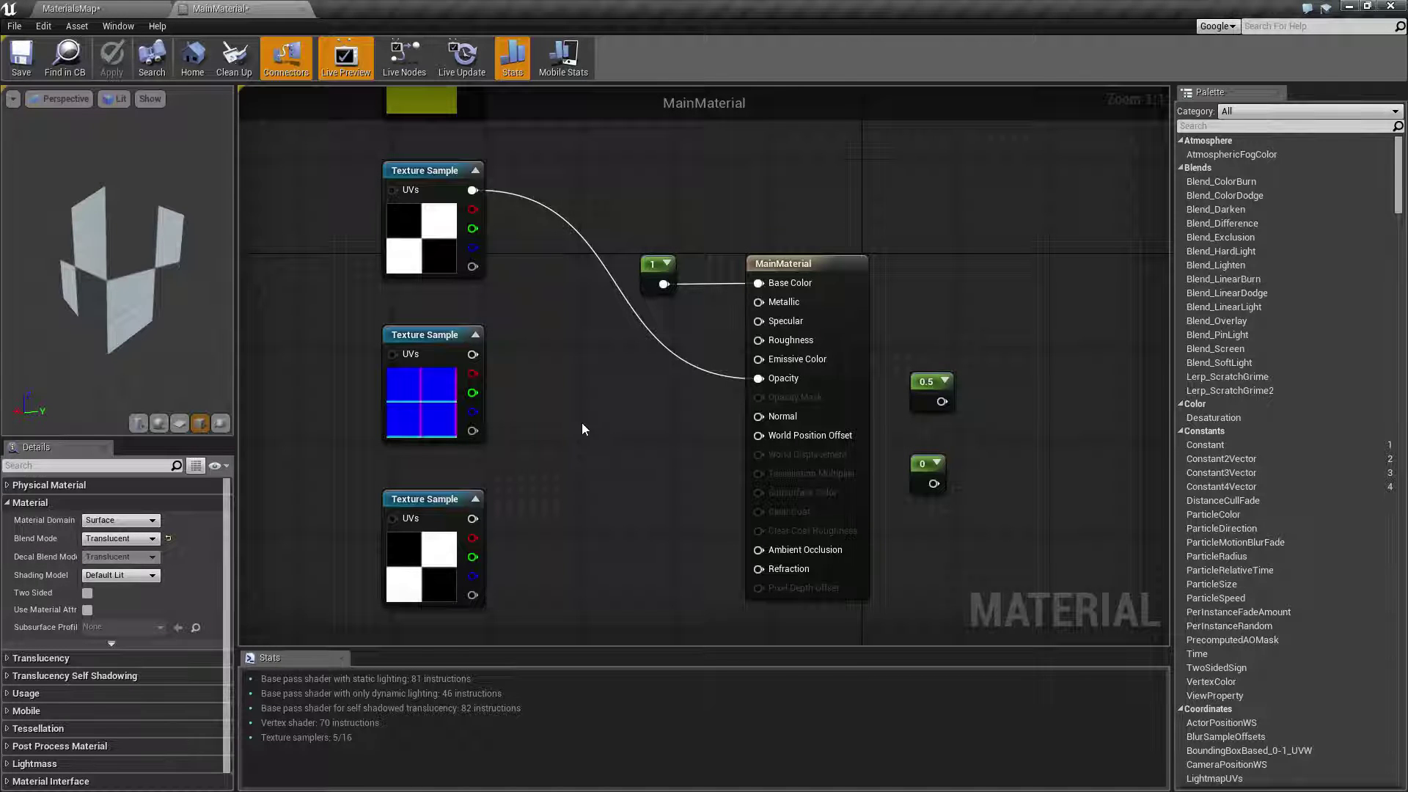
Step: Replace the texture on MainMaterial's Opacity with the 0.5 constant, save the material, and view Cube2 in the MaterialsMap level
{"action": "left_click", "coordinate": [761, 379], "text": "alt"}
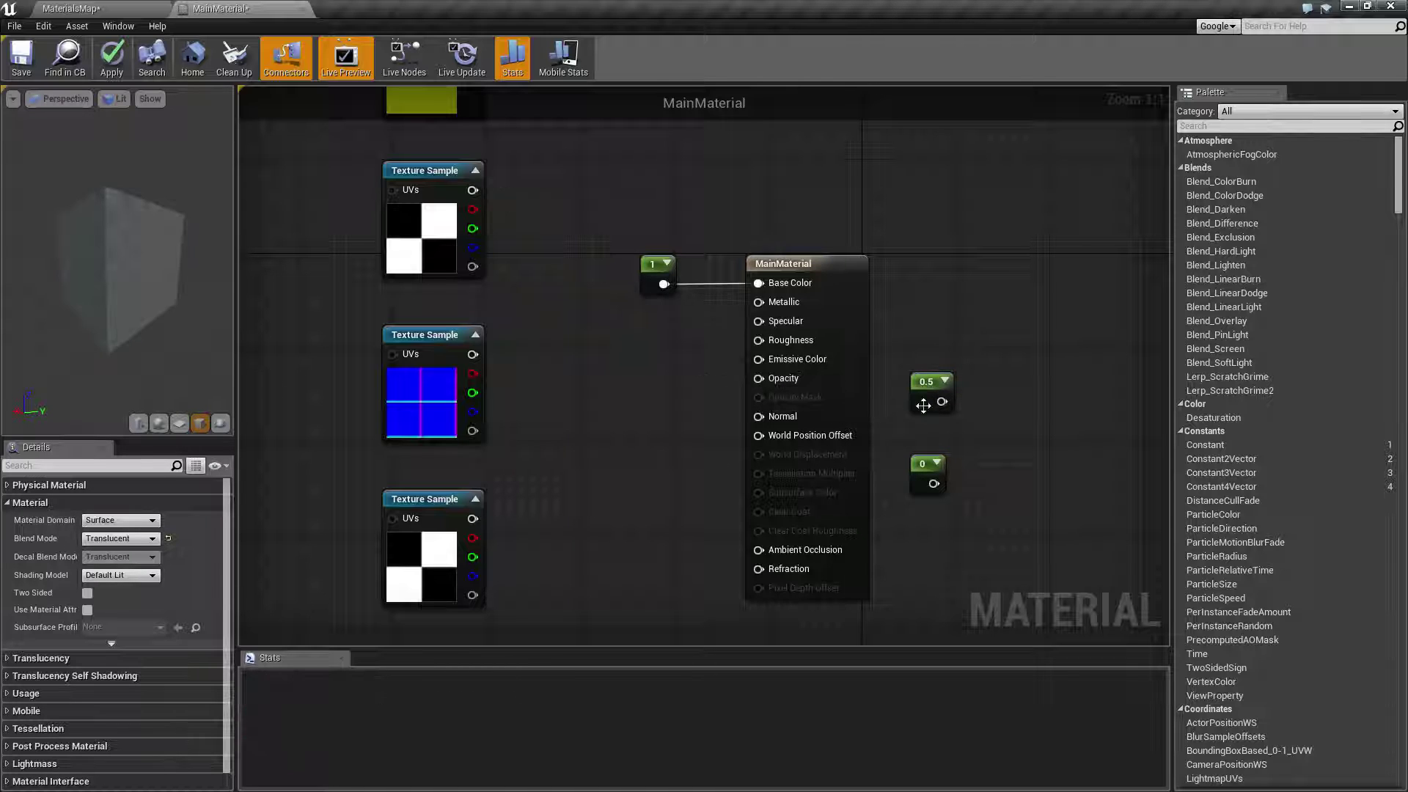
{"action": "left_click_drag", "start_coordinate": [951, 407], "coordinate": [760, 378]}
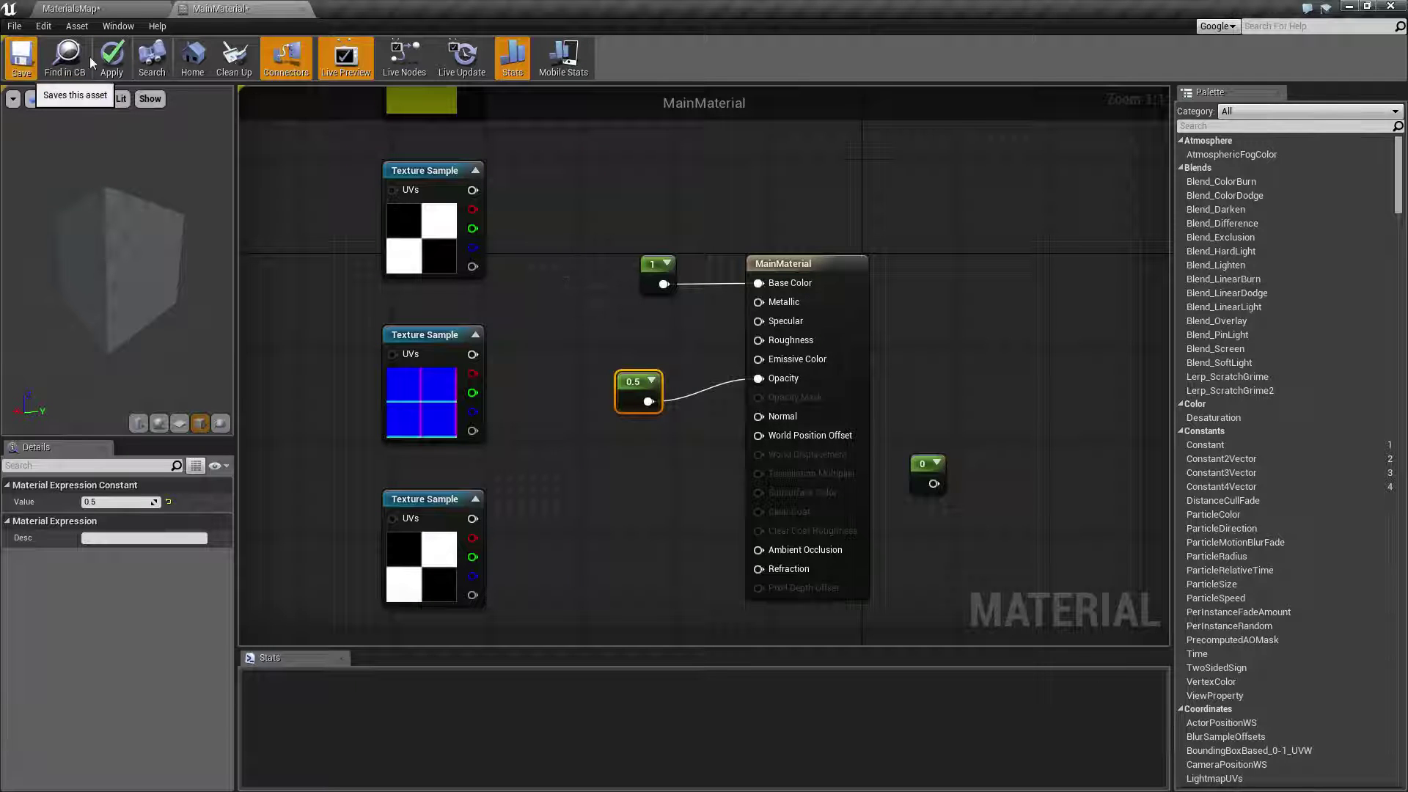
{"action": "left_click", "coordinate": [21, 57]}
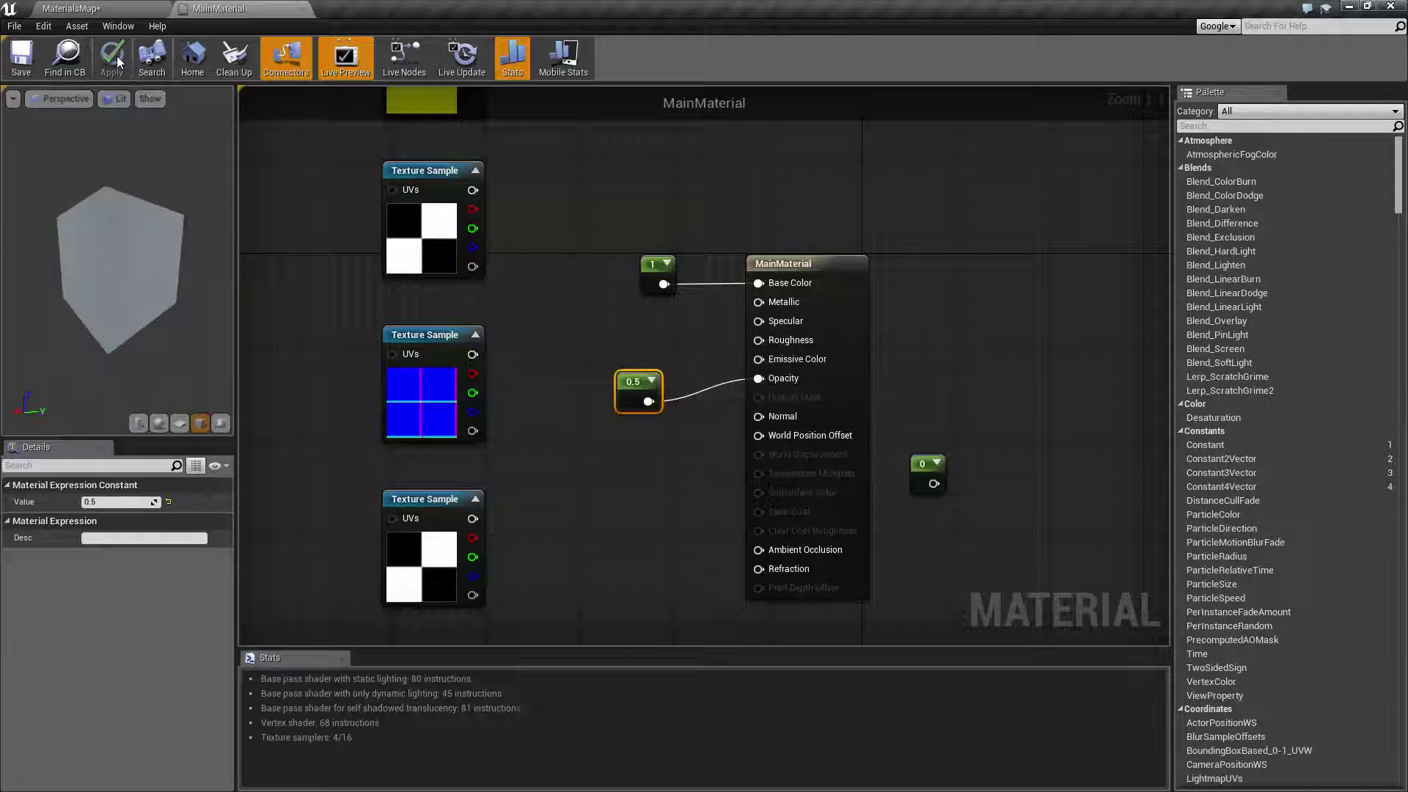
{"action": "left_click", "coordinate": [71, 8]}
{"action": "left_click_drag", "start_coordinate": [722, 397], "coordinate": [723, 359]}
{"action": "right_click_drag", "start_coordinate": [800, 467], "coordinate": [781, 419]}
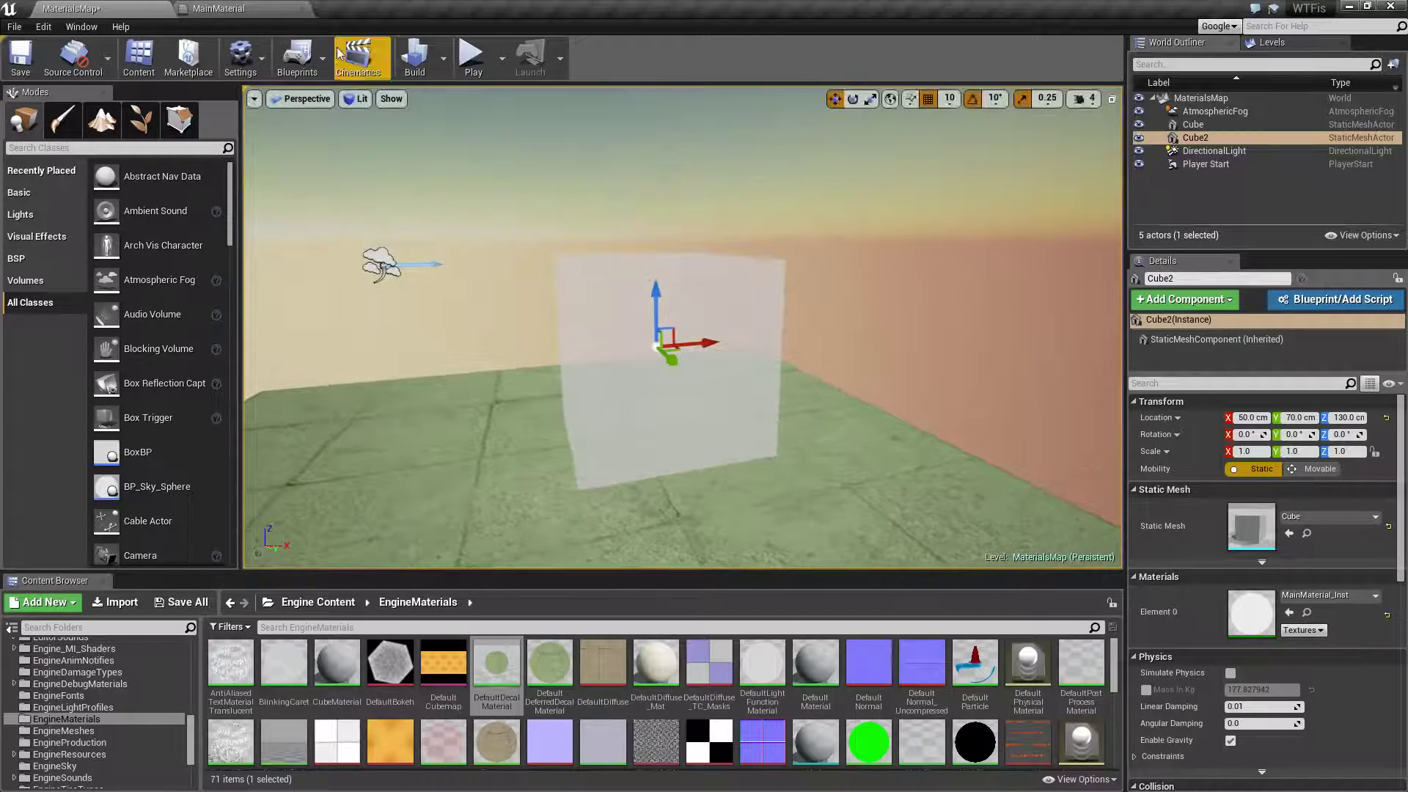
Step: Set MainMaterial's Blend Mode to Masked, connect the upper checkerboard Texture Sample to Opacity Mask, and save the material
{"action": "left_click", "coordinate": [218, 8]}
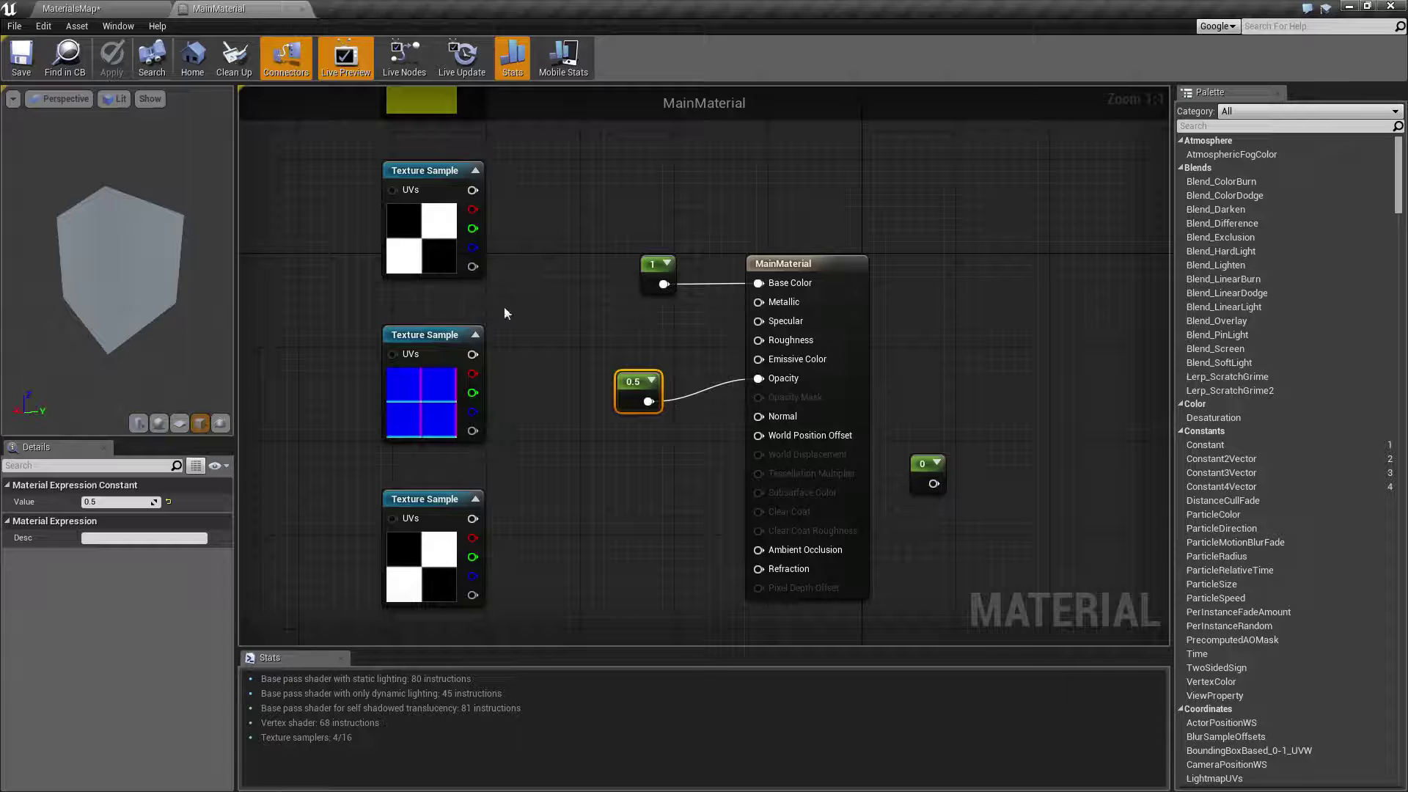
{"action": "left_click", "coordinate": [779, 270]}
{"action": "left_click", "coordinate": [109, 539]}
{"action": "left_click", "coordinate": [104, 558]}
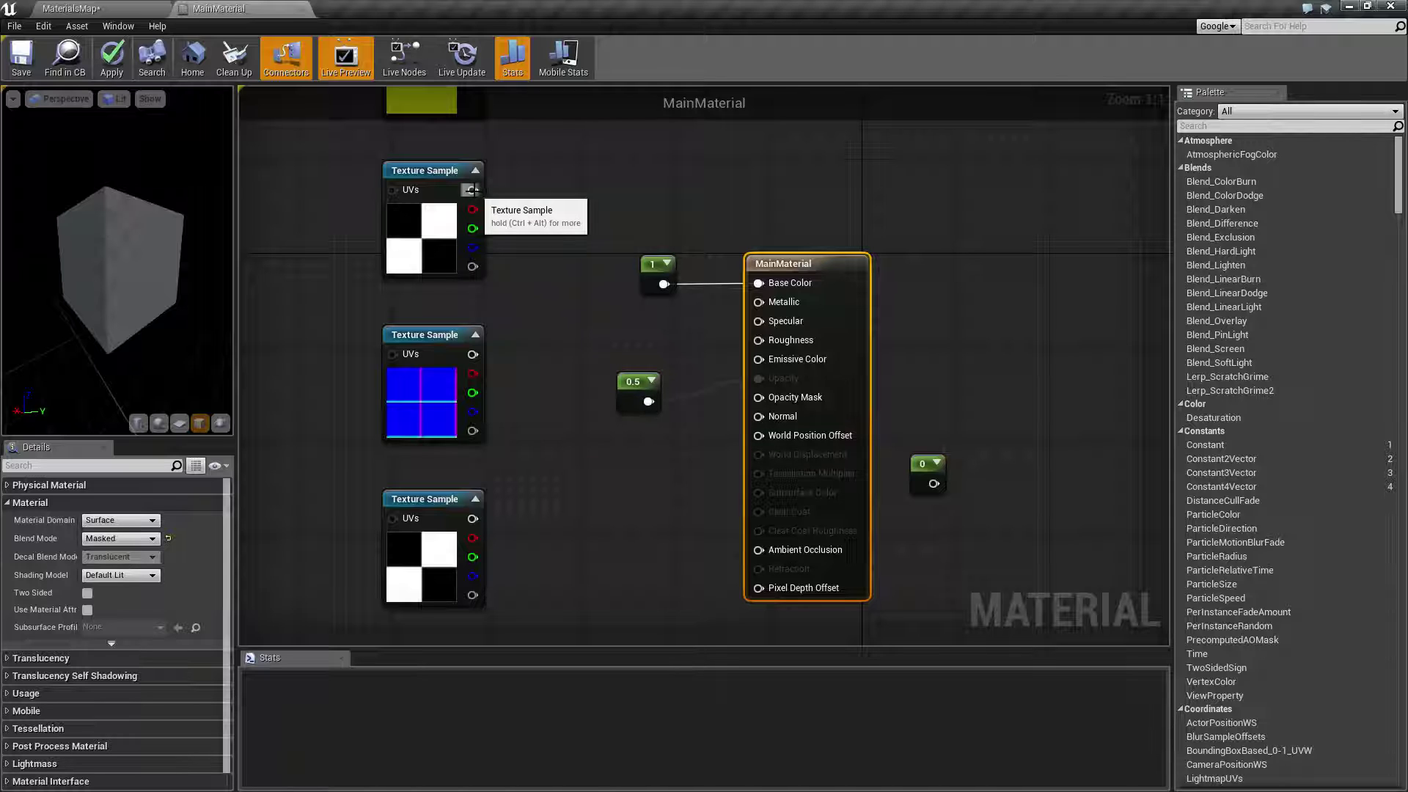
{"action": "left_click_drag", "start_coordinate": [474, 191], "coordinate": [786, 402]}
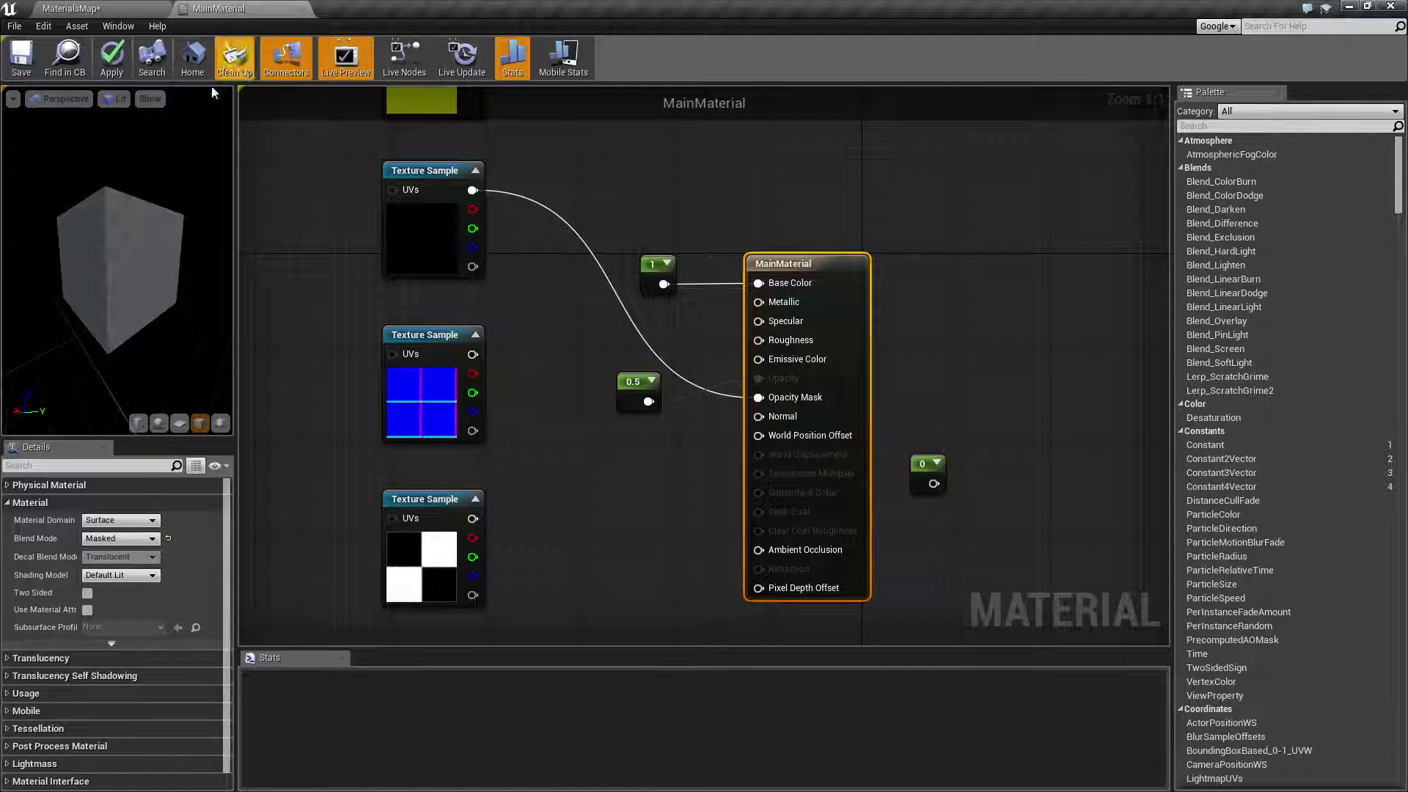
{"action": "left_click", "coordinate": [18, 62]}
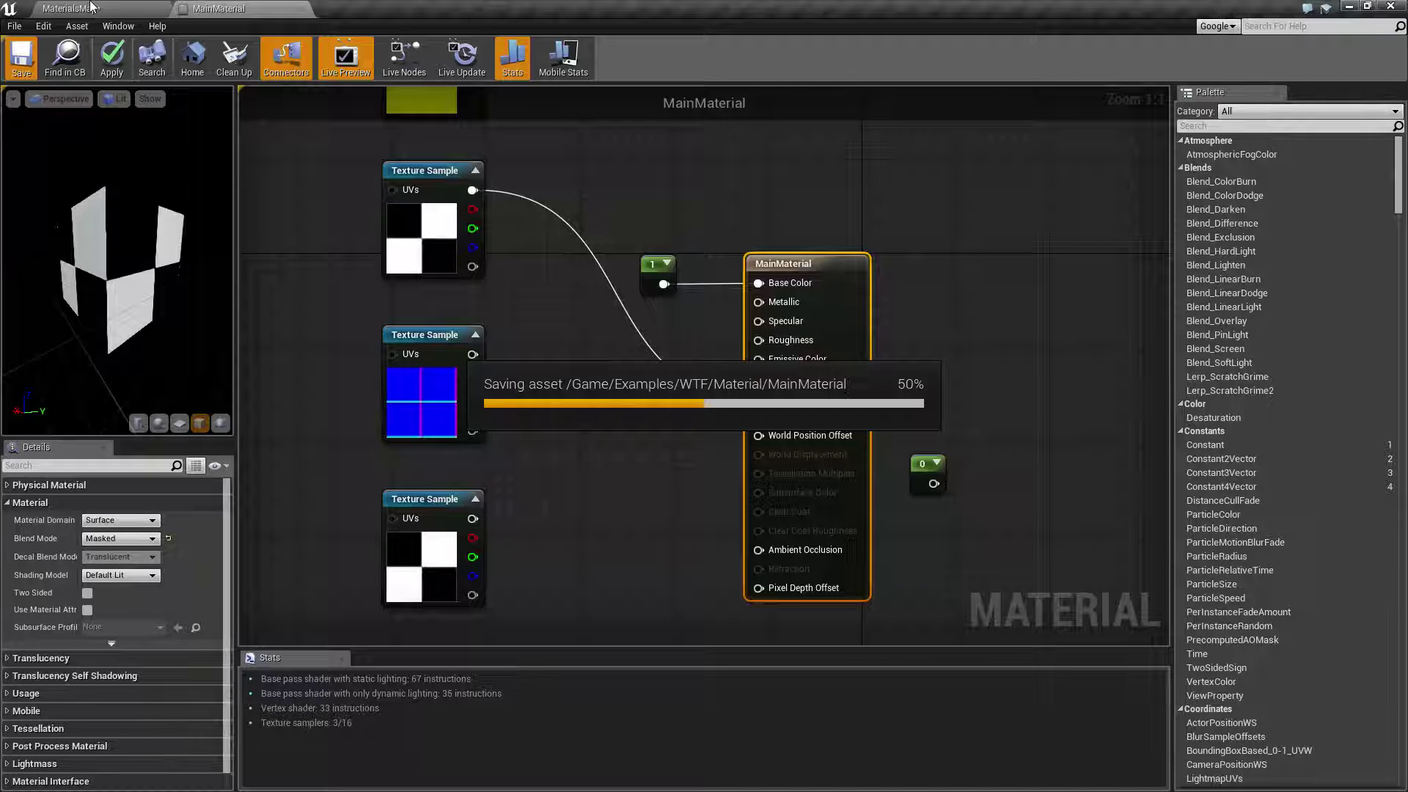
Step: Examine Cube2 in the MaterialsMap level from several angles, selected and deselected, to see how the Opacity Mask hides parts of its faces
{"action": "left_click", "coordinate": [90, 6]}
{"action": "right_click_drag", "start_coordinate": [726, 368], "coordinate": [682, 370]}
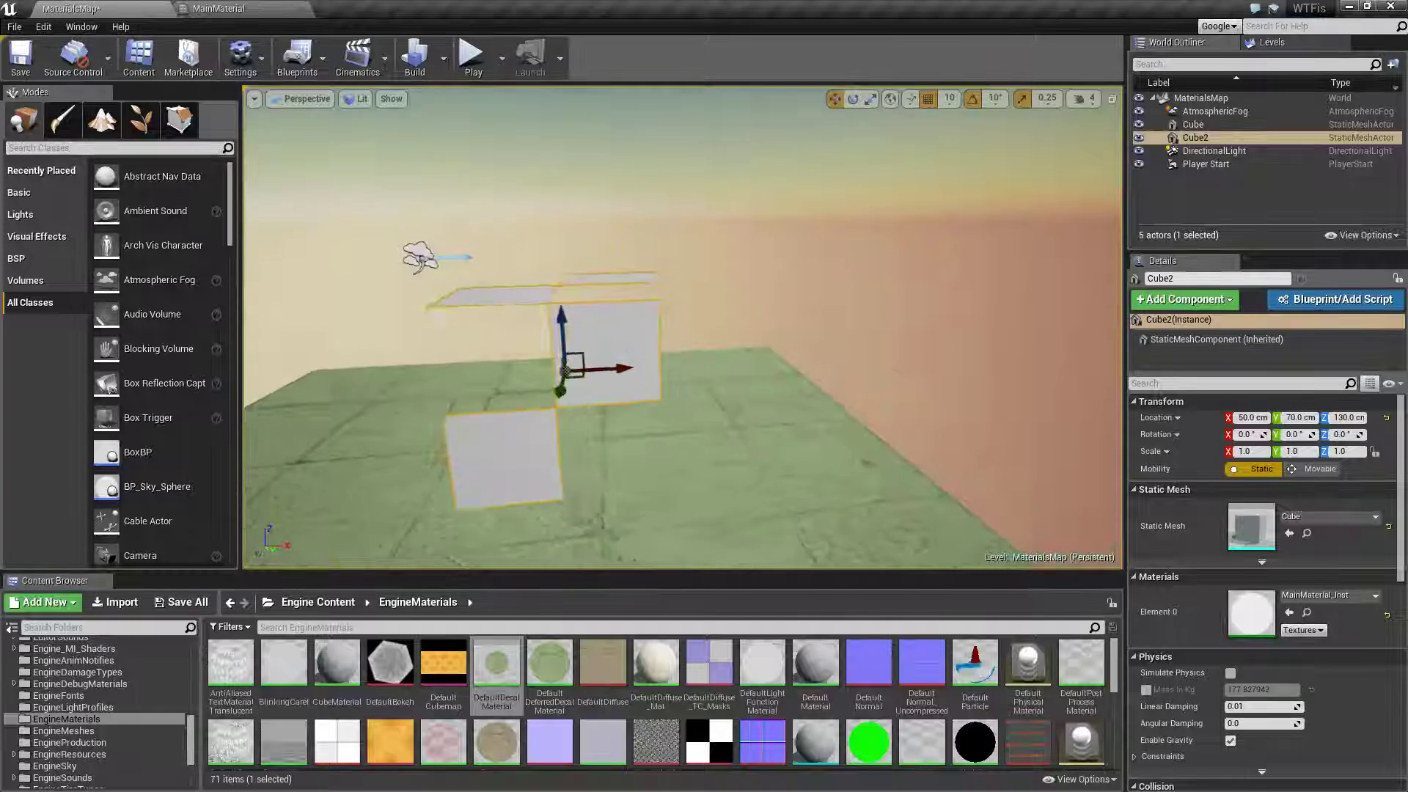
{"action": "right_click_drag", "start_coordinate": [854, 367], "coordinate": [811, 364]}
{"action": "left_click", "coordinate": [830, 373]}
{"action": "mouse_move", "coordinate": [807, 429]}
{"action": "right_mouse_down"}
{"action": "mouse_move", "coordinate": [807, 352]}
{"action": "mouse_move", "coordinate": [763, 352]}
{"action": "mouse_move", "coordinate": [755, 403]}
{"action": "mouse_move", "coordinate": [818, 404]}
{"action": "mouse_move", "coordinate": [813, 435]}
{"action": "right_mouse_up"}
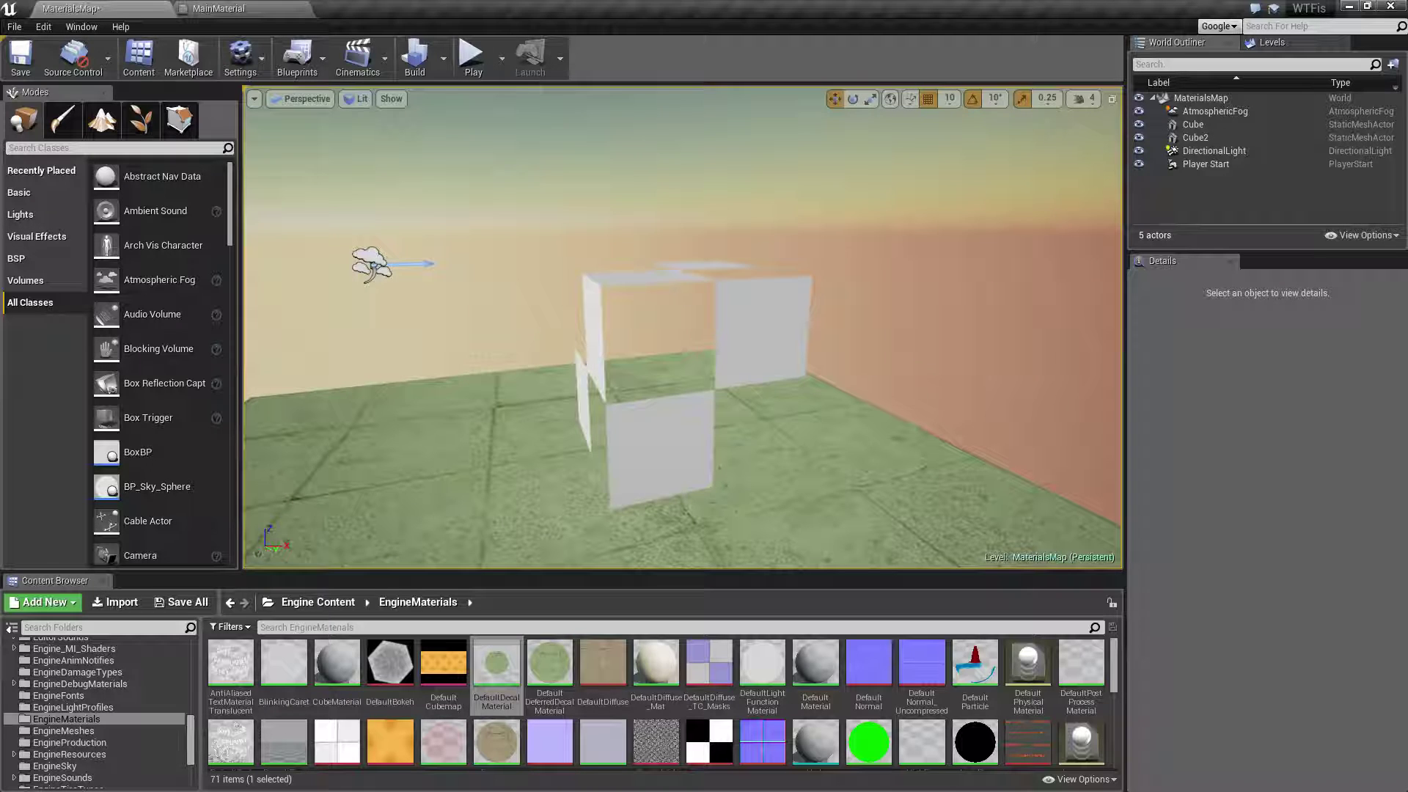
{"action": "left_click", "coordinate": [734, 359]}
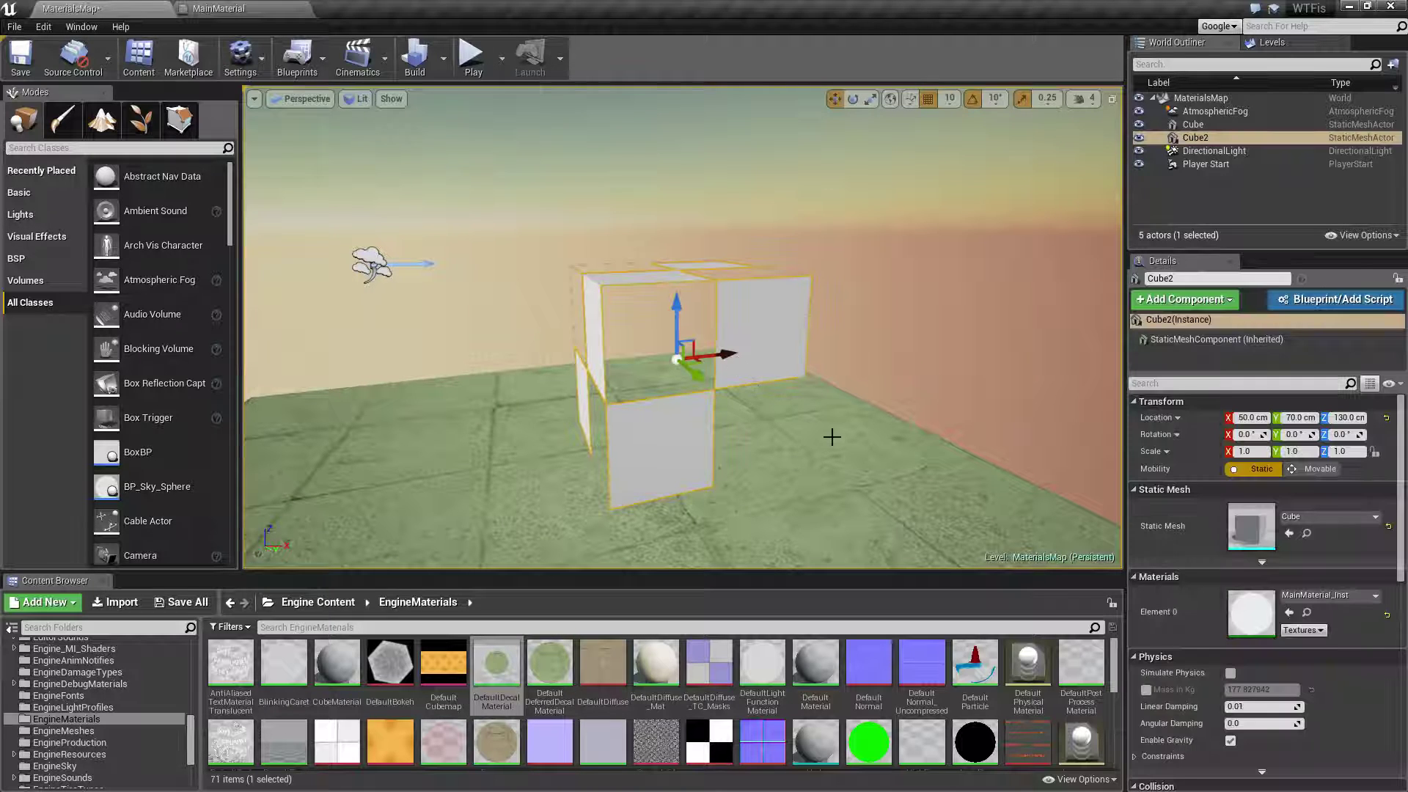
{"action": "left_click", "coordinate": [872, 392]}
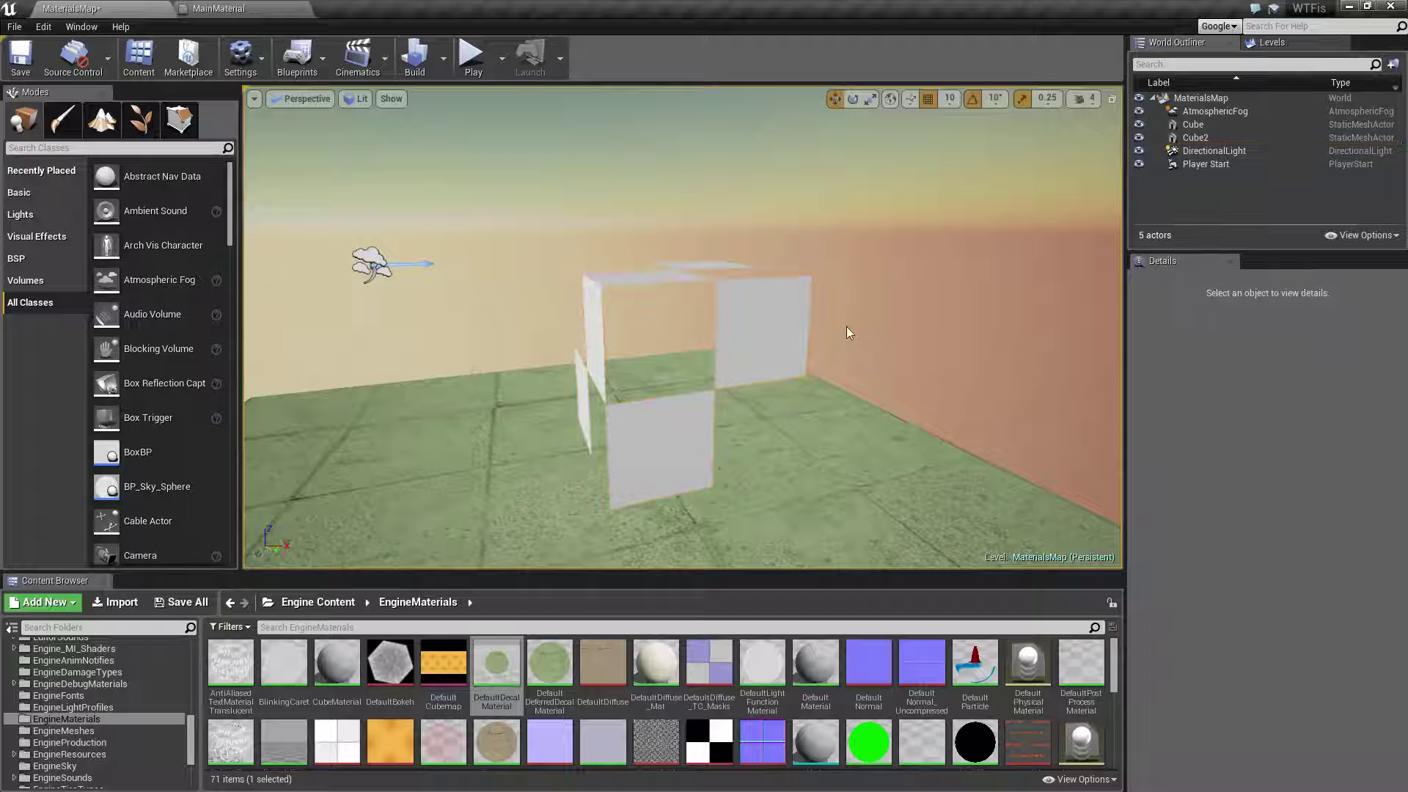
{"action": "right_click_drag", "start_coordinate": [918, 322], "coordinate": [775, 307]}
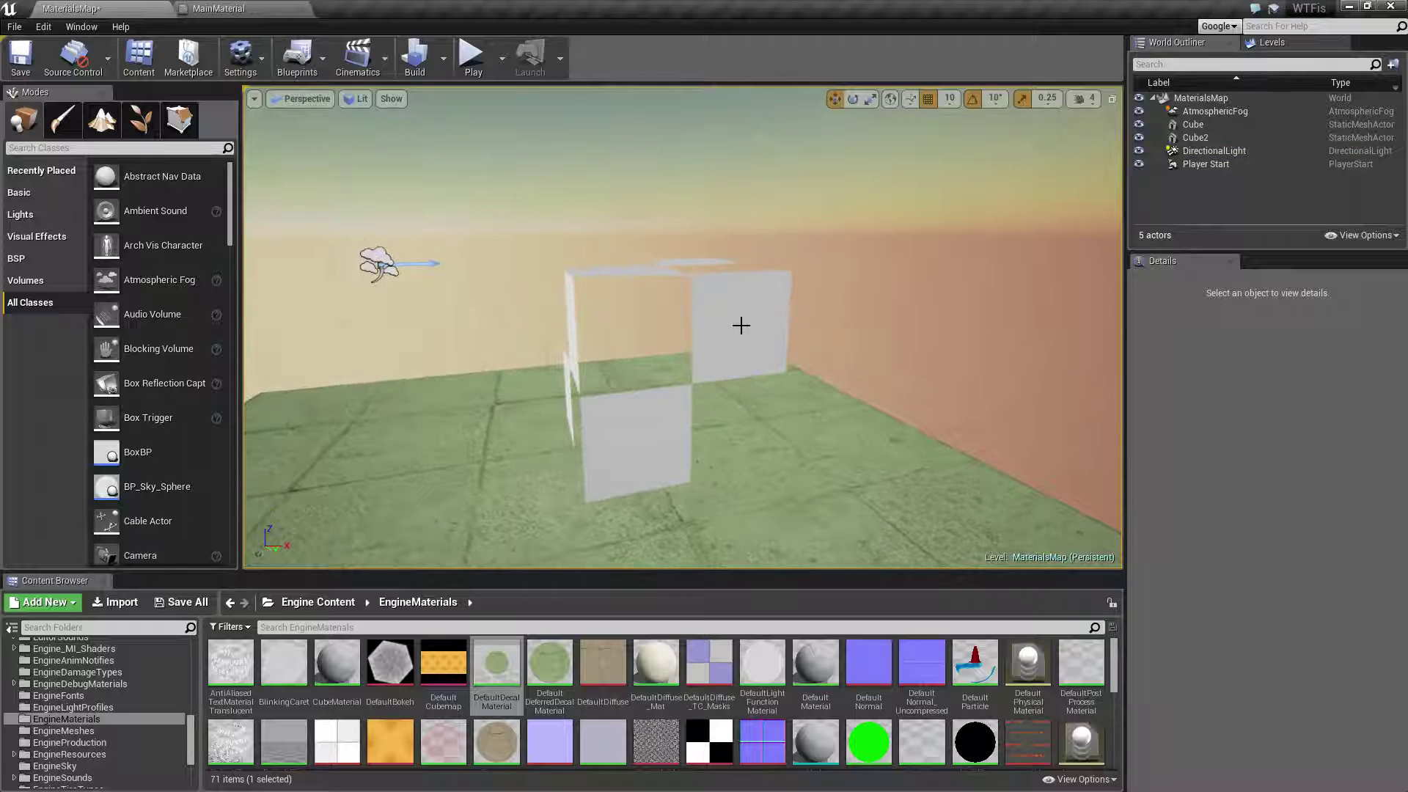
{"action": "left_click", "coordinate": [727, 361]}
{"action": "mouse_move", "coordinate": [751, 433]}
{"action": "left_mouse_down", "text": "alt"}
{"action": "mouse_move", "coordinate": [880, 404]}
{"action": "mouse_move", "coordinate": [865, 308]}
{"action": "mouse_move", "coordinate": [777, 301]}
{"action": "mouse_move", "coordinate": [737, 433]}
{"action": "left_mouse_up", "text": "alt"}
{"action": "right_click_drag", "start_coordinate": [733, 433], "coordinate": [748, 438]}
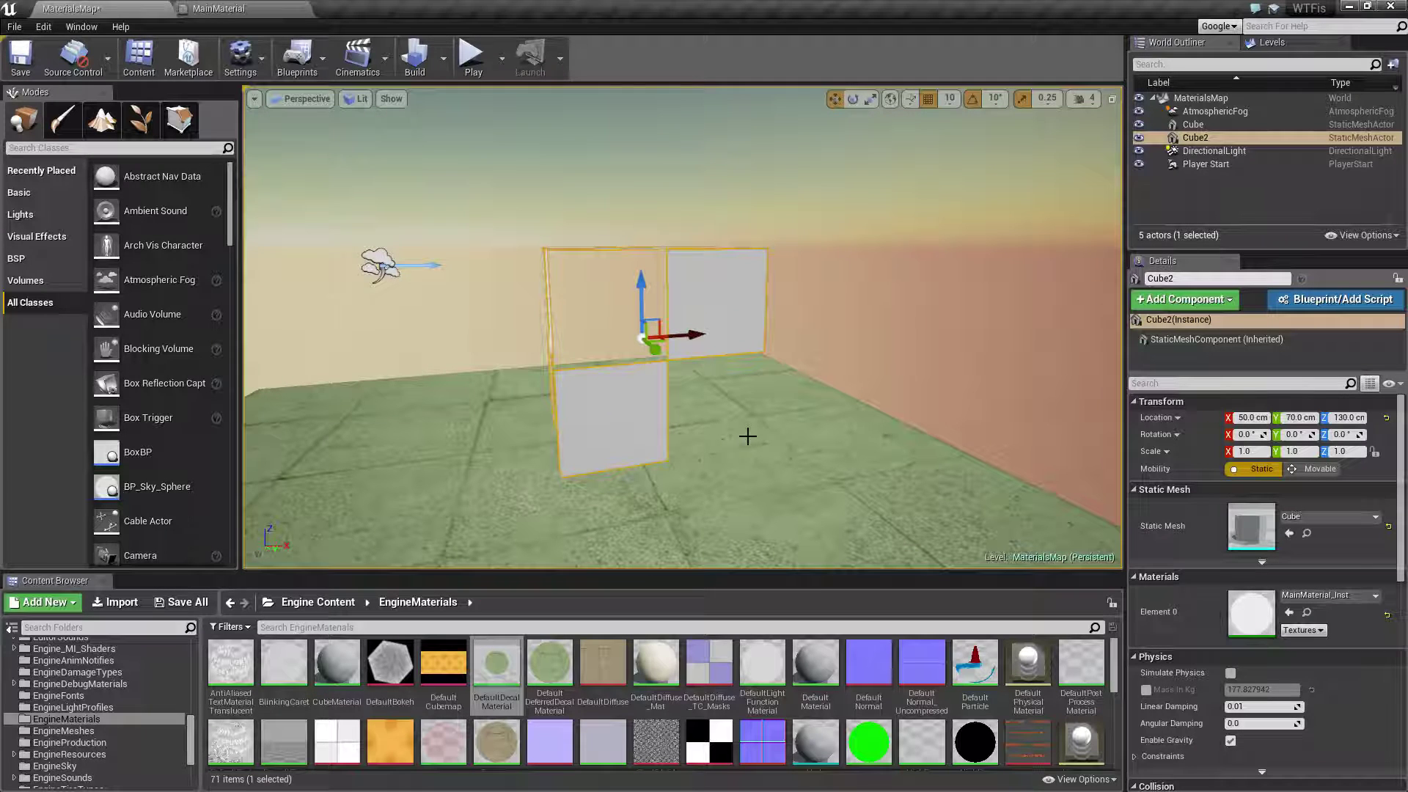
{"action": "left_click", "coordinate": [900, 267]}
{"action": "left_click", "coordinate": [730, 321]}
{"action": "right_click_drag", "start_coordinate": [748, 425], "coordinate": [750, 395]}
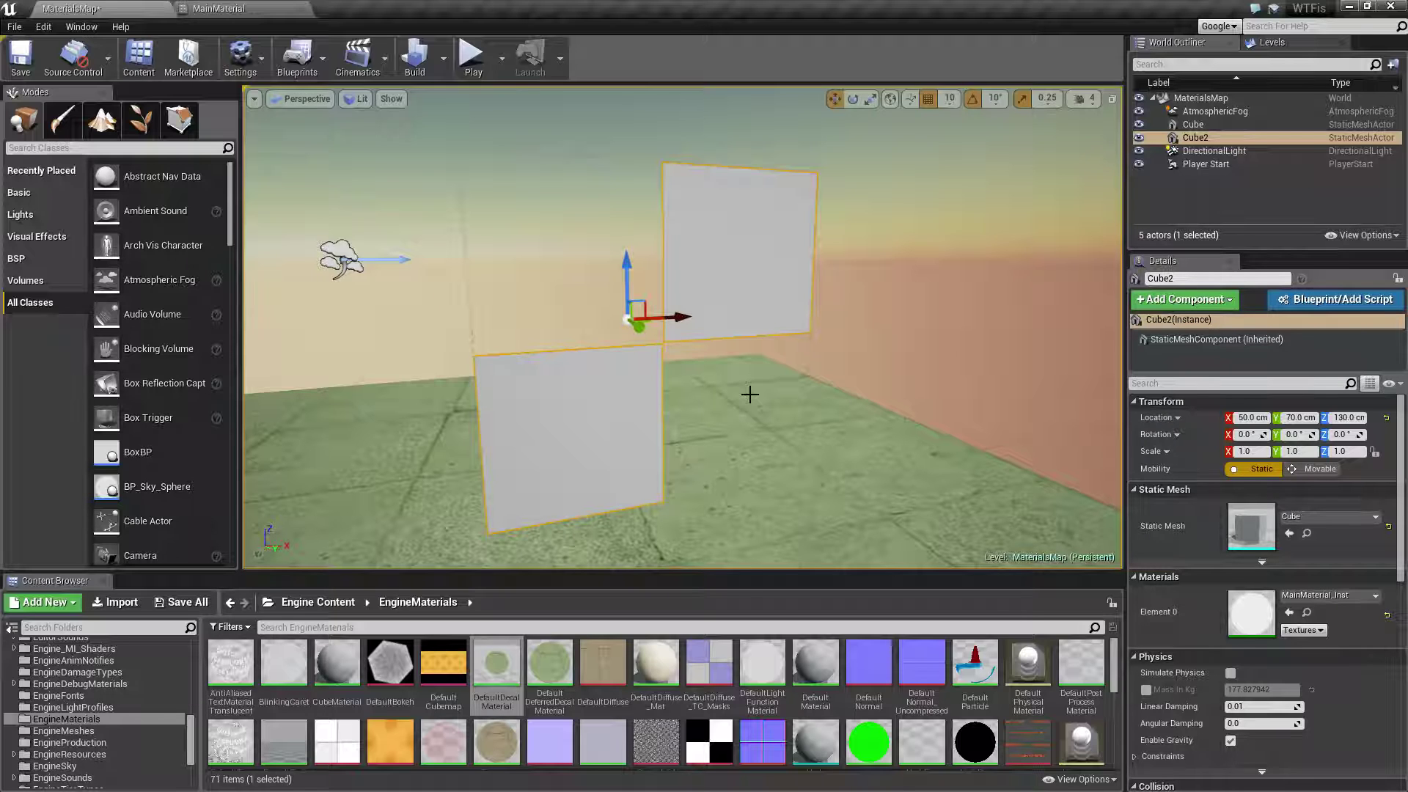
Step: Scale Cube2 in the level to 4.5 along X and 2.75 along Z
{"action": "scroll", "coordinate": [804, 483], "scroll_direction": "down", "scroll_amount": 3}
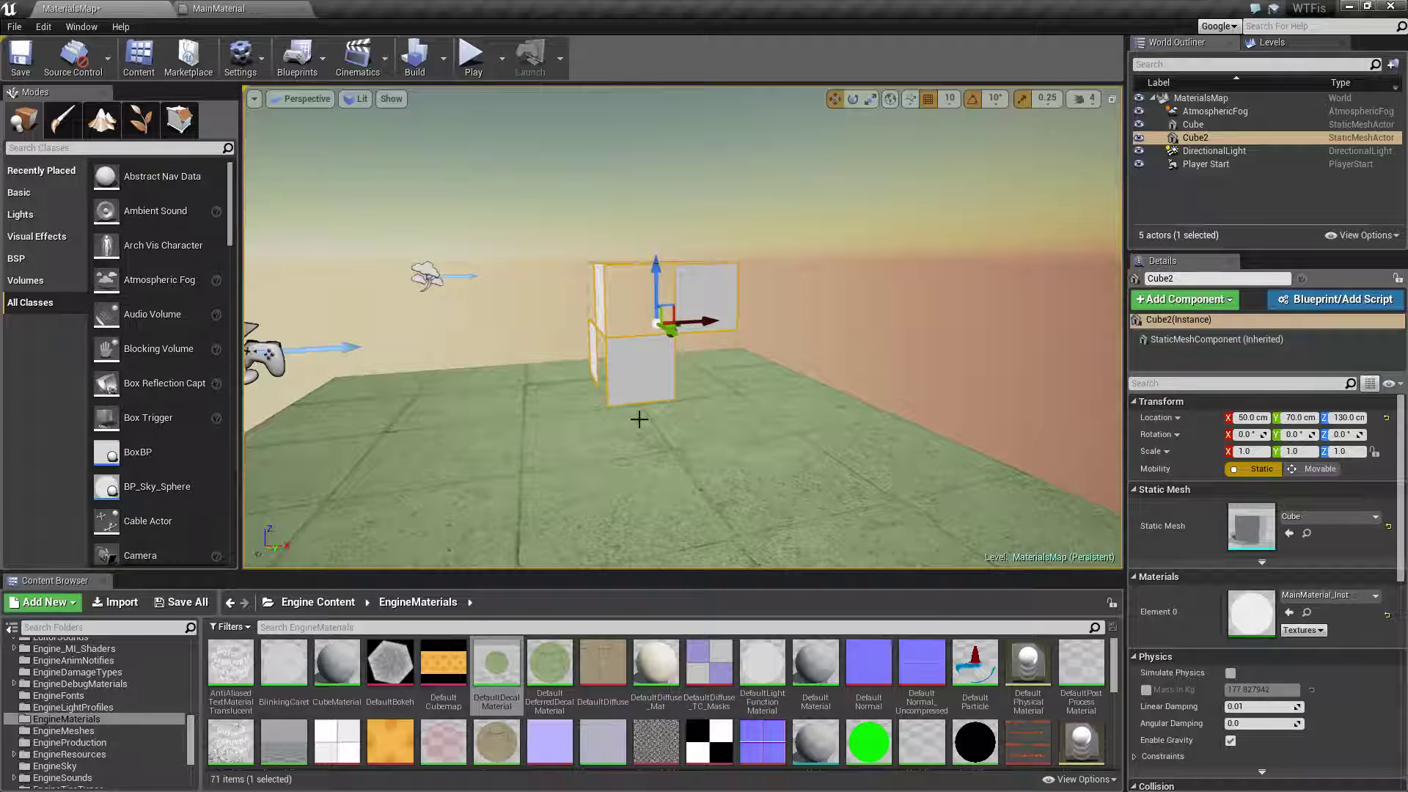
{"action": "left_click_drag", "start_coordinate": [623, 411], "coordinate": [399, 145], "text": "alt"}
{"action": "right_click_drag", "start_coordinate": [859, 415], "coordinate": [825, 359]}
{"action": "left_click_drag", "start_coordinate": [825, 358], "coordinate": [704, 312], "text": "alt"}
{"action": "key", "text": "e"}
{"action": "key", "text": "r"}
{"action": "left_click_drag", "start_coordinate": [794, 311], "coordinate": [830, 312]}
{"action": "right_click_drag", "start_coordinate": [783, 382], "coordinate": [731, 328]}
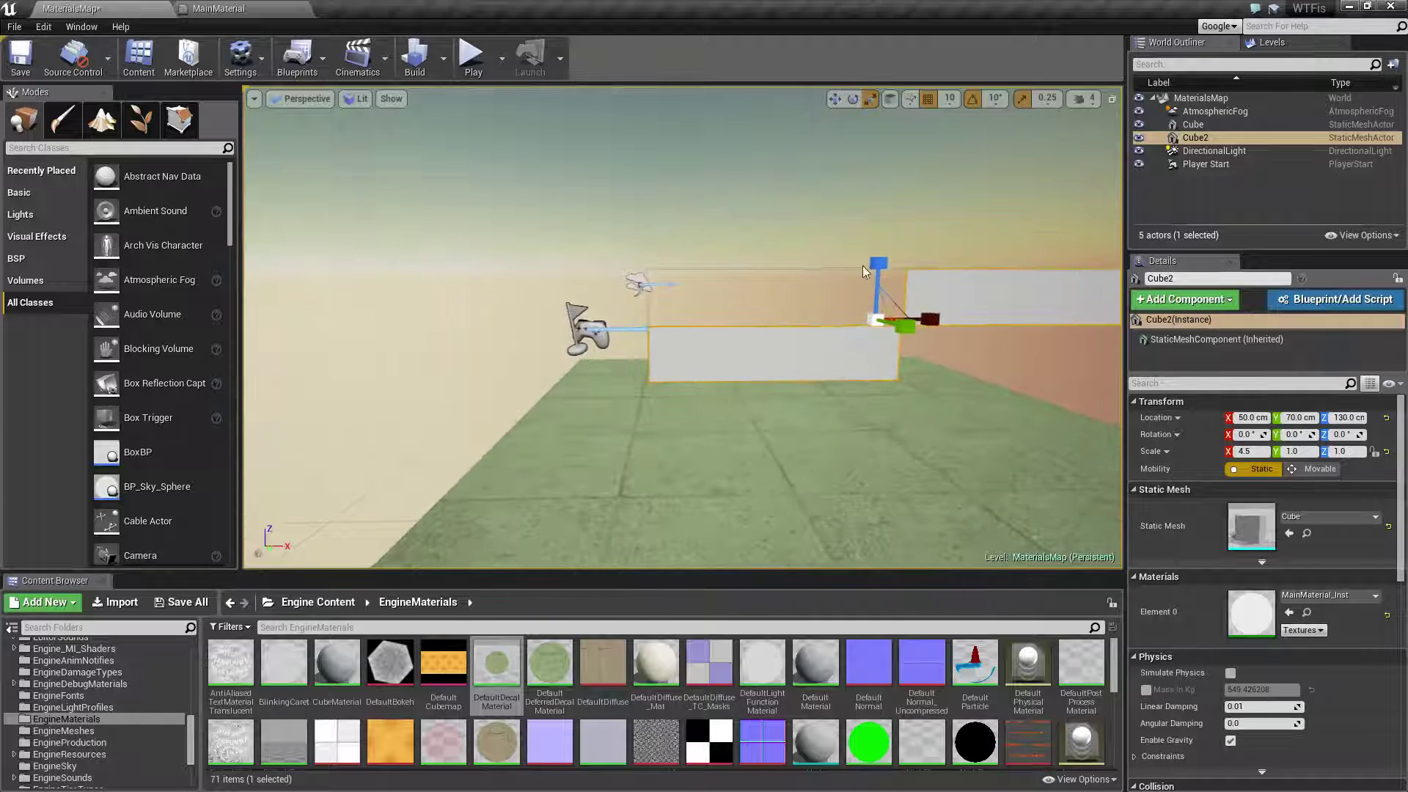
{"action": "left_click_drag", "start_coordinate": [876, 265], "coordinate": [876, 169]}
{"action": "right_click_drag", "start_coordinate": [876, 266], "coordinate": [924, 286]}
Step: Delete the empty Texture Sample in MainMaterial and connect a new TexCoord node to the upper checkerboard Texture Sample's UVs
{"action": "left_click", "coordinate": [258, 9]}
{"action": "right_click_drag", "start_coordinate": [405, 361], "coordinate": [814, 491]}
{"action": "left_click", "coordinate": [528, 309]}
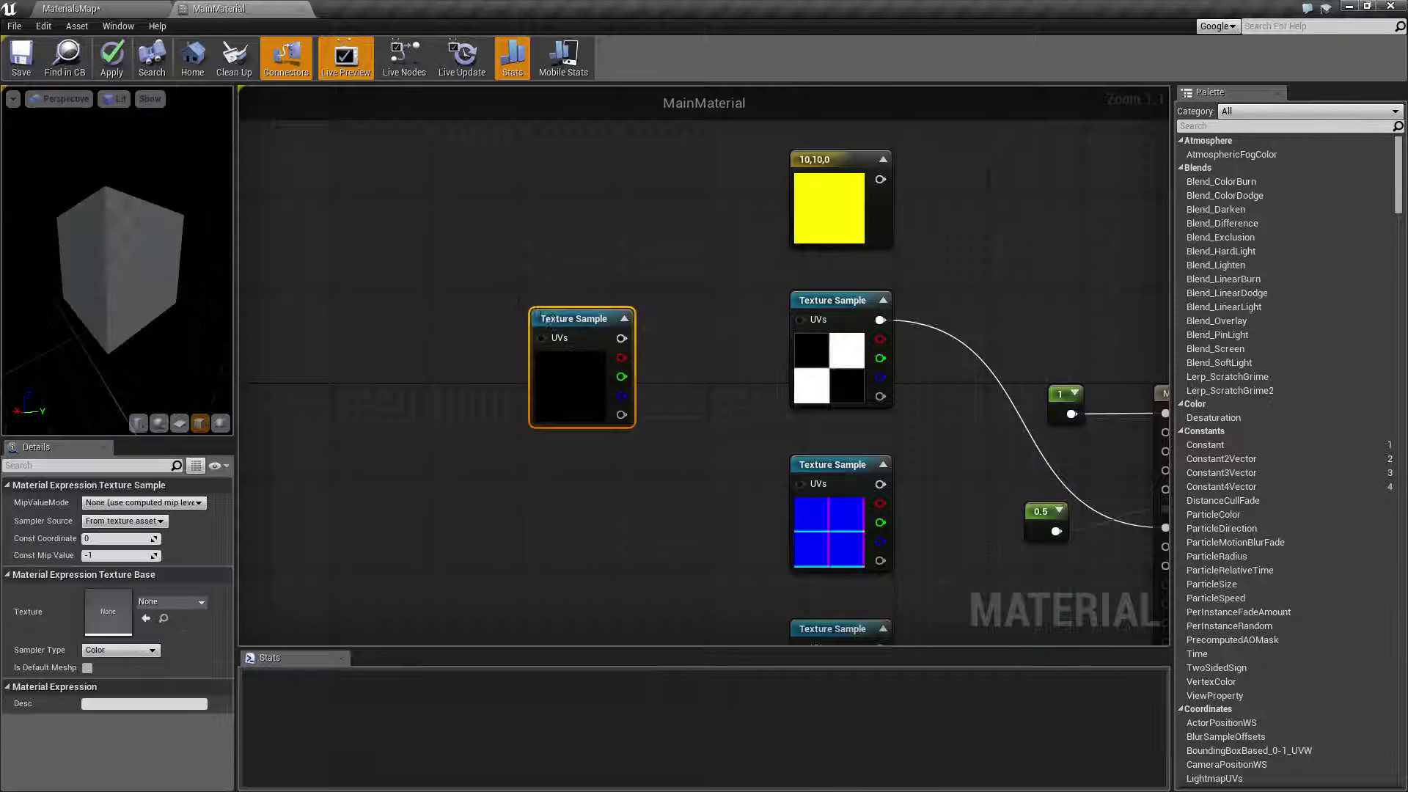
{"action": "key", "text": "Delete"}
{"action": "right_click", "coordinate": [557, 317]}
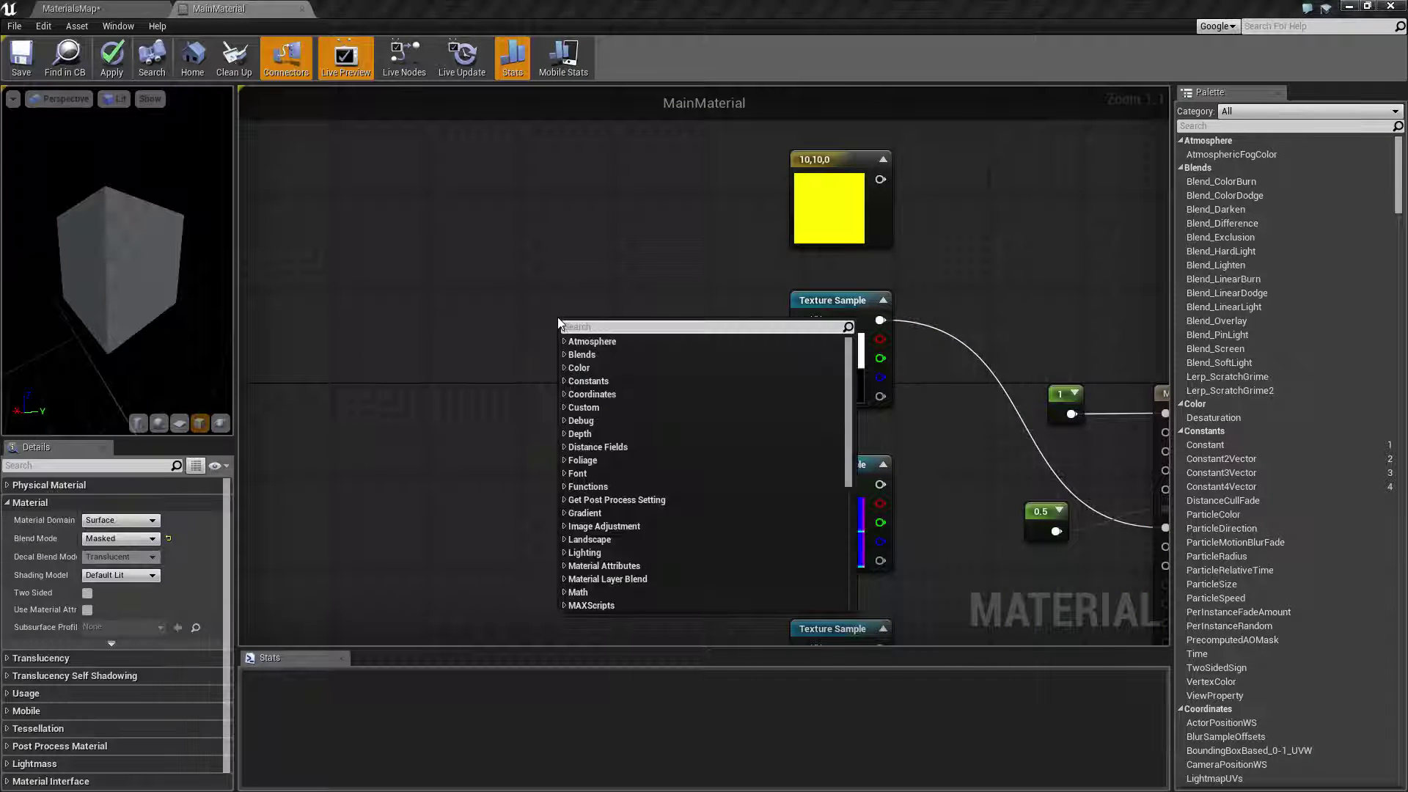
{"action": "type", "text": "texture co"}
{"action": "key", "text": "Return"}
{"action": "left_click_drag", "start_coordinate": [617, 347], "coordinate": [801, 319]}
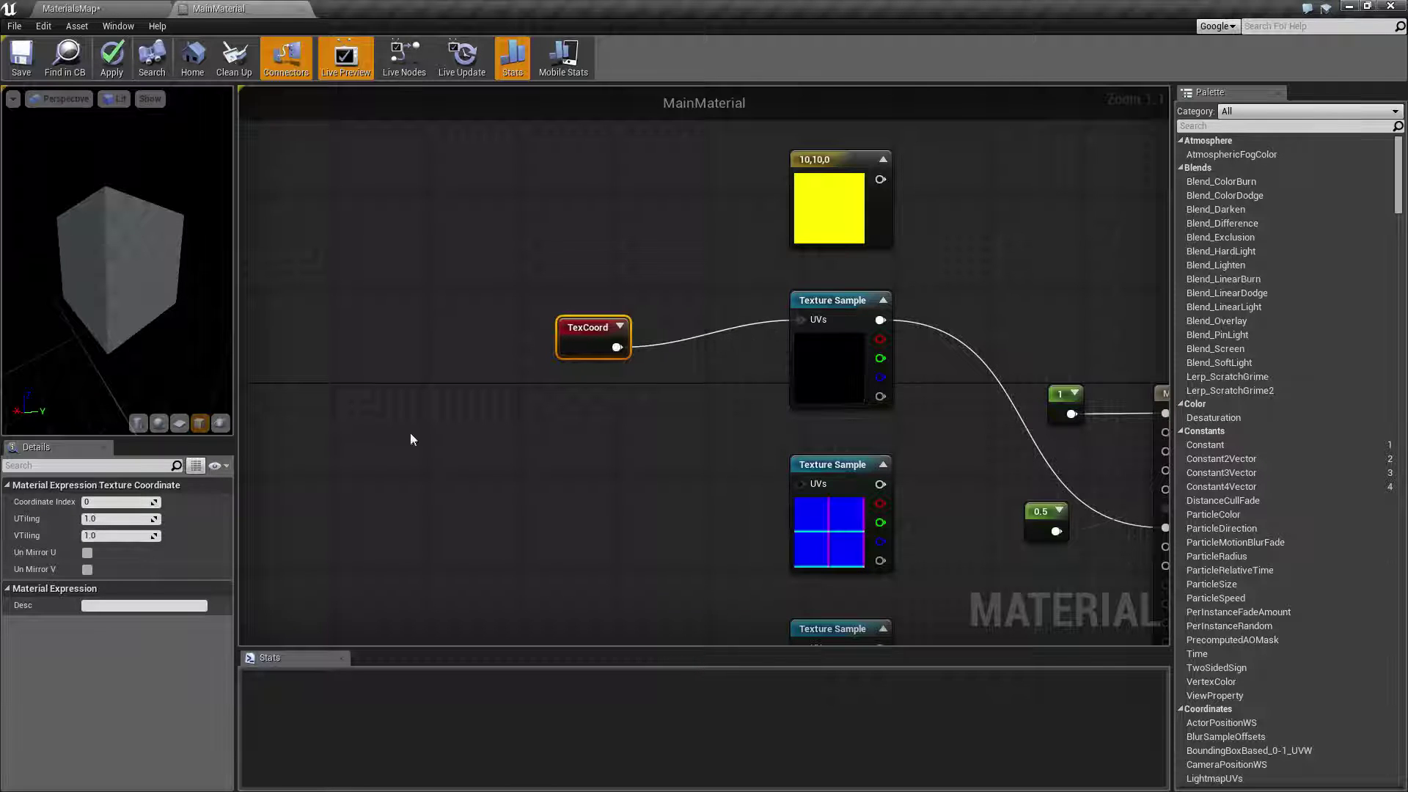
Step: Set the TexCoord node's UTiling to 10, save MainMaterial, and view the tiled mask on Cube2 in the level
{"action": "left_click", "coordinate": [122, 519]}
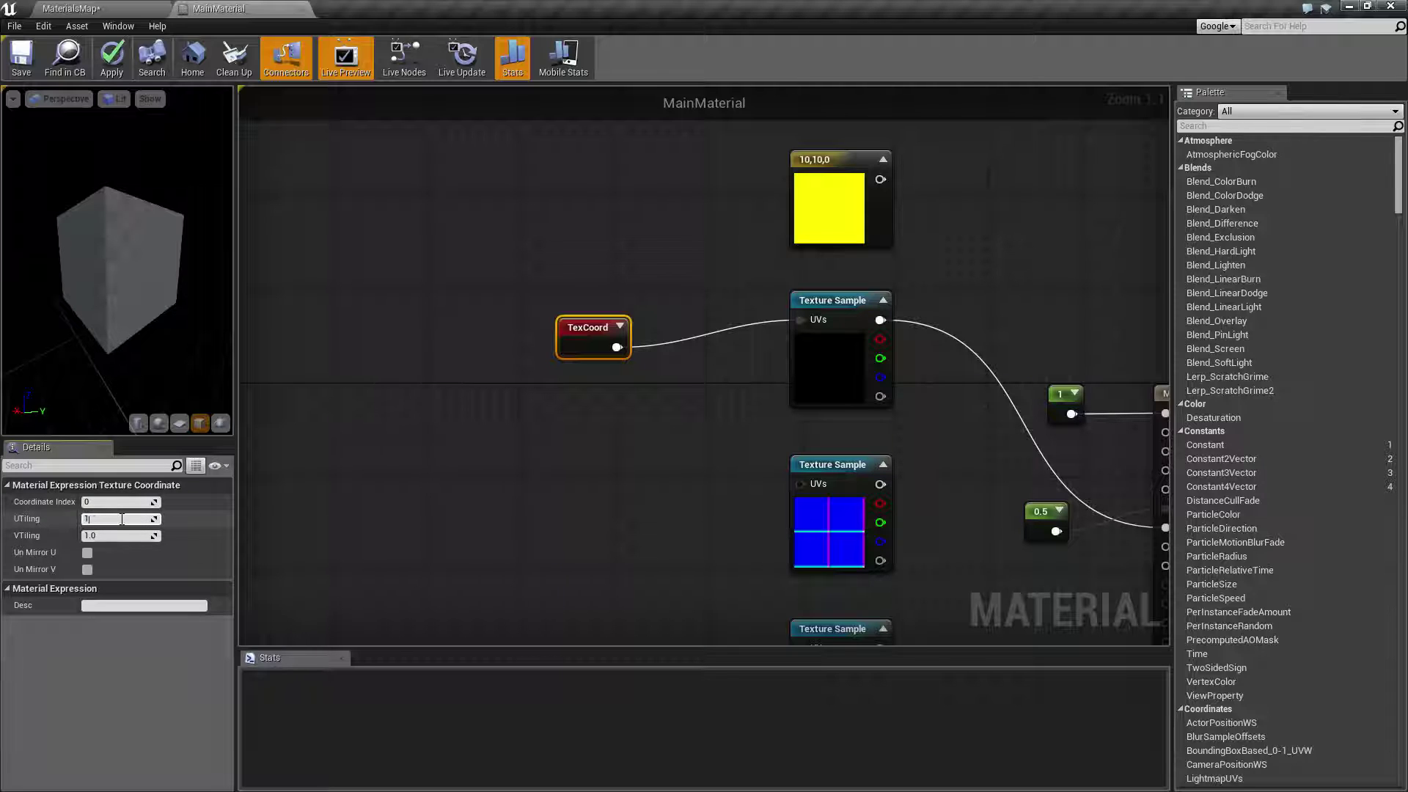
{"action": "type", "text": "10"}
{"action": "key", "text": "Return"}
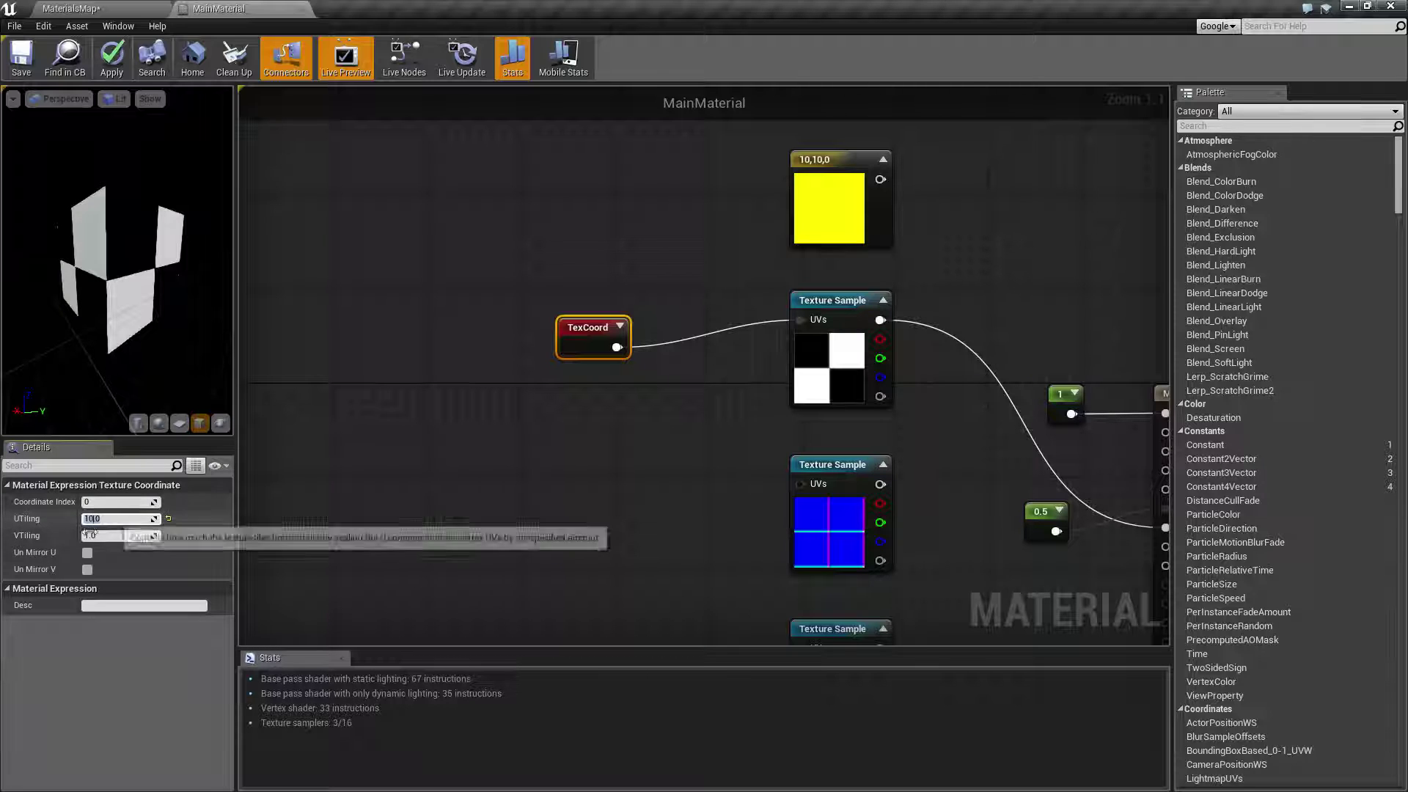
{"action": "left_click", "coordinate": [22, 62]}
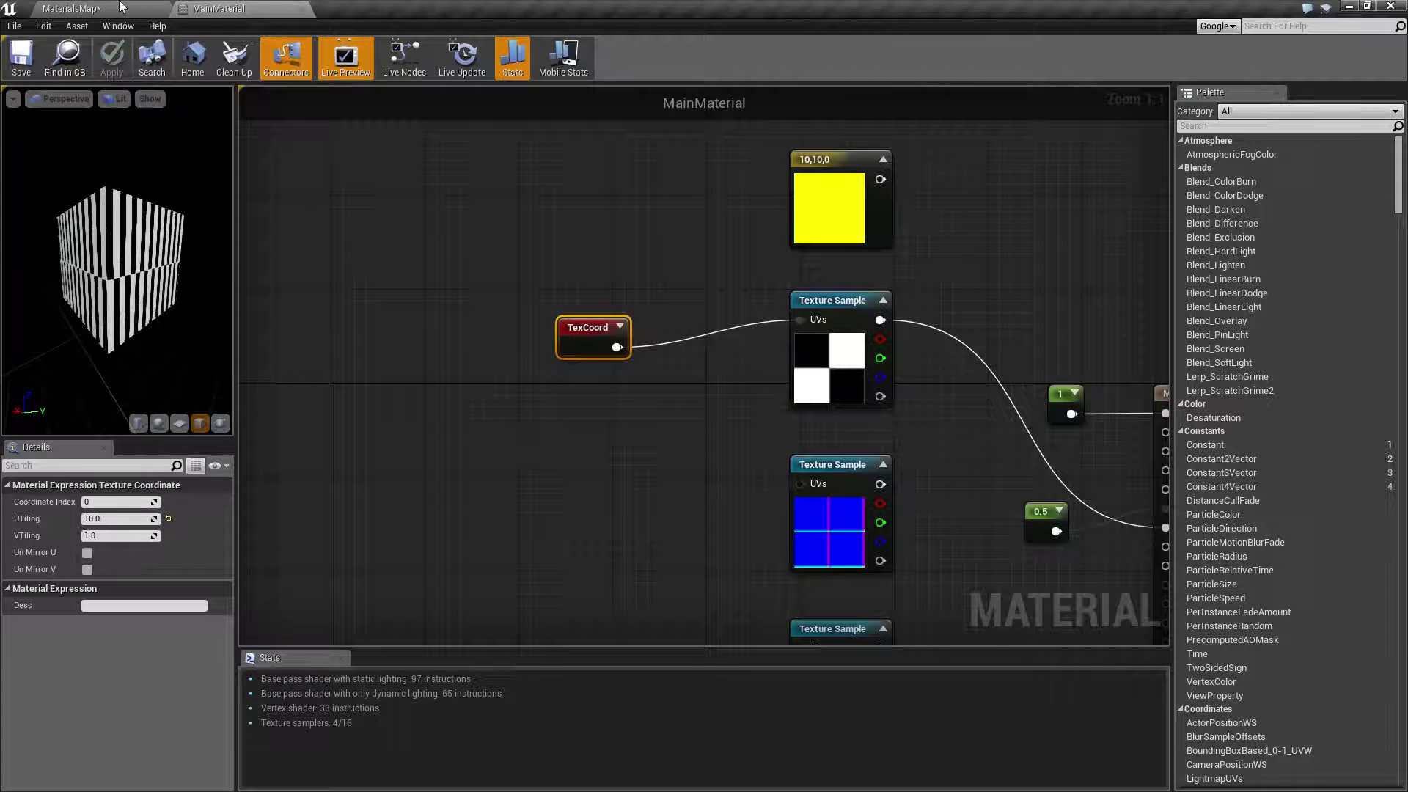
{"action": "left_click", "coordinate": [81, 8]}
{"action": "right_click_drag", "start_coordinate": [792, 442], "coordinate": [831, 454]}
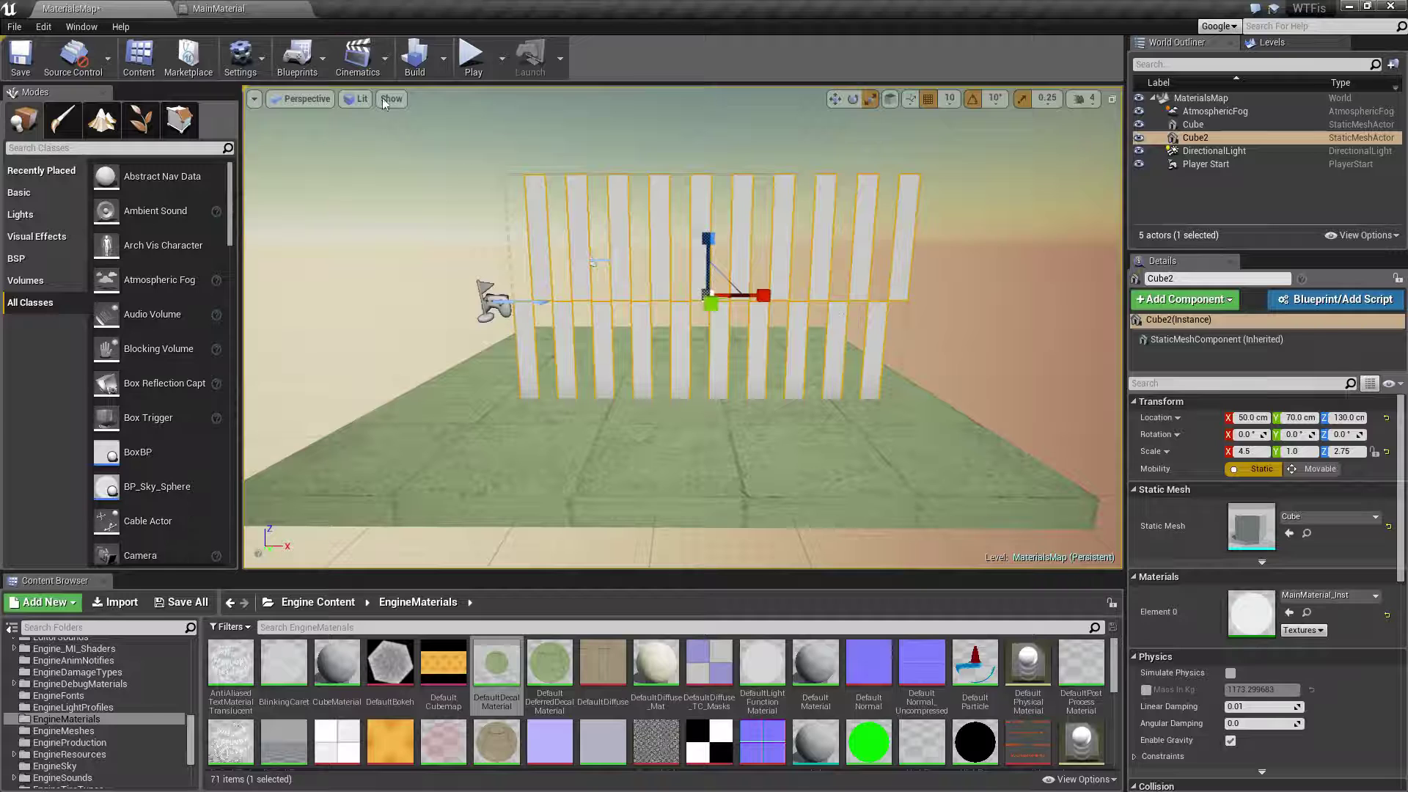
Step: Set the TexCoord node's VTiling to 0.5, save MainMaterial, and view the deselected Cube2 up close in the level
{"action": "left_click", "coordinate": [220, 9]}
{"action": "left_click", "coordinate": [130, 541]}
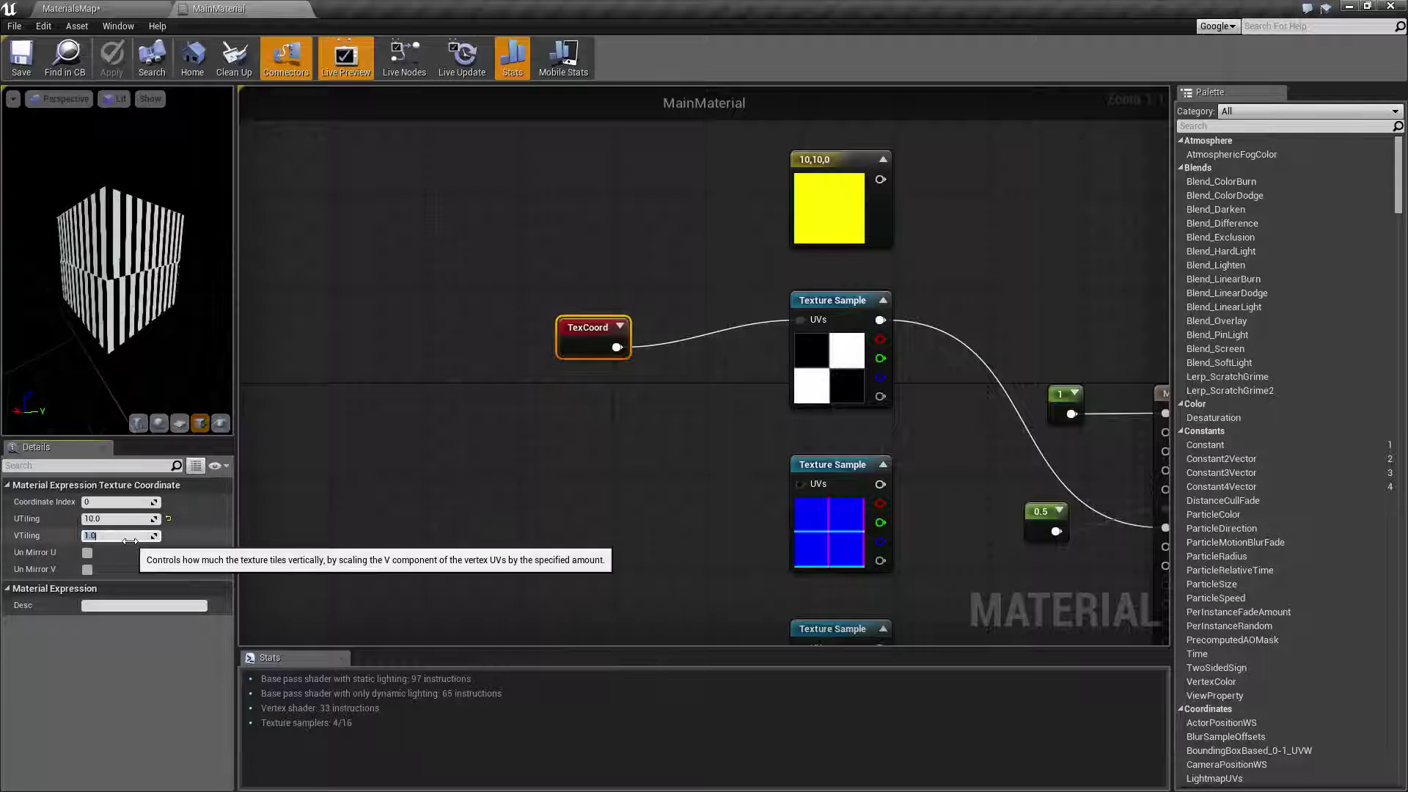
{"action": "type", "text": "0.5"}
{"action": "key", "text": "Return"}
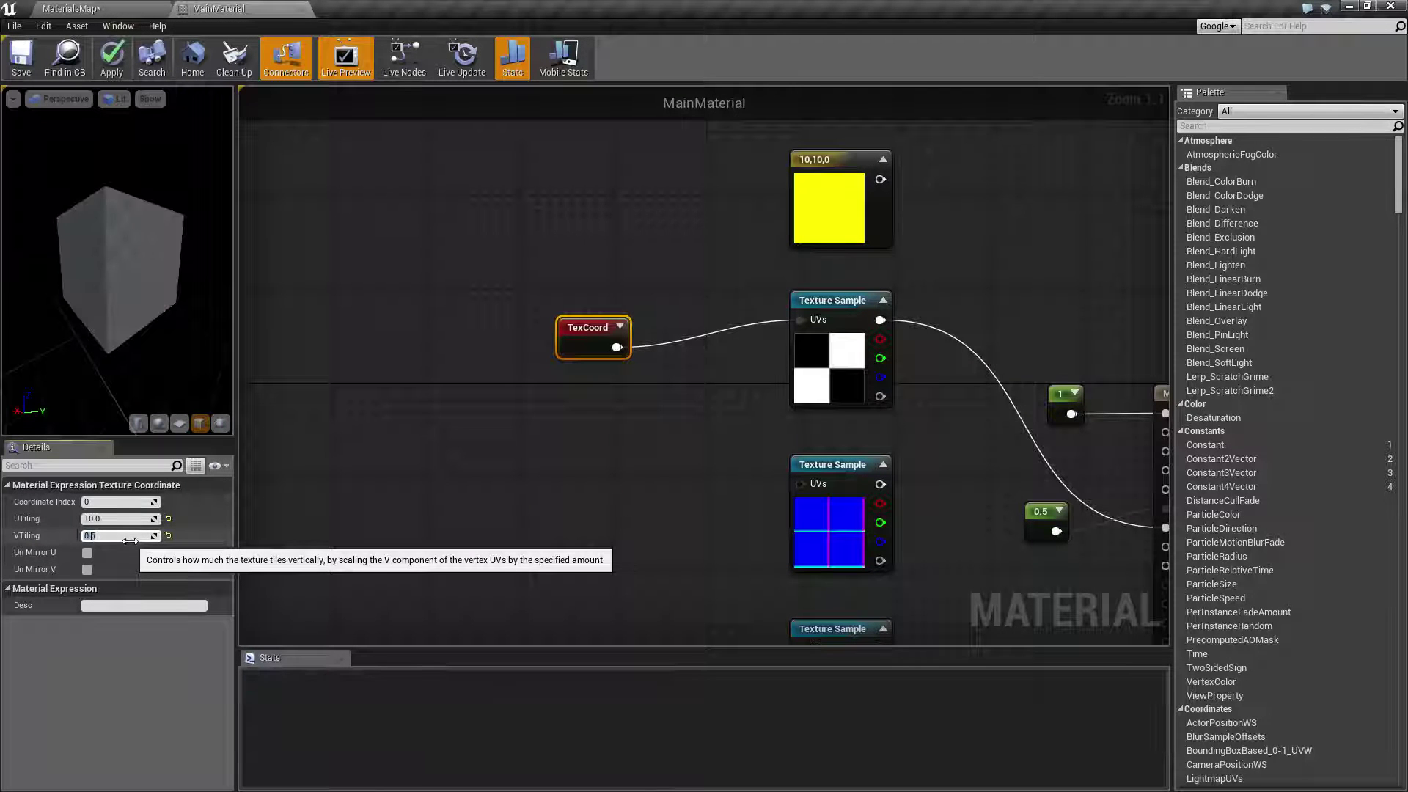
{"action": "left_click", "coordinate": [30, 60]}
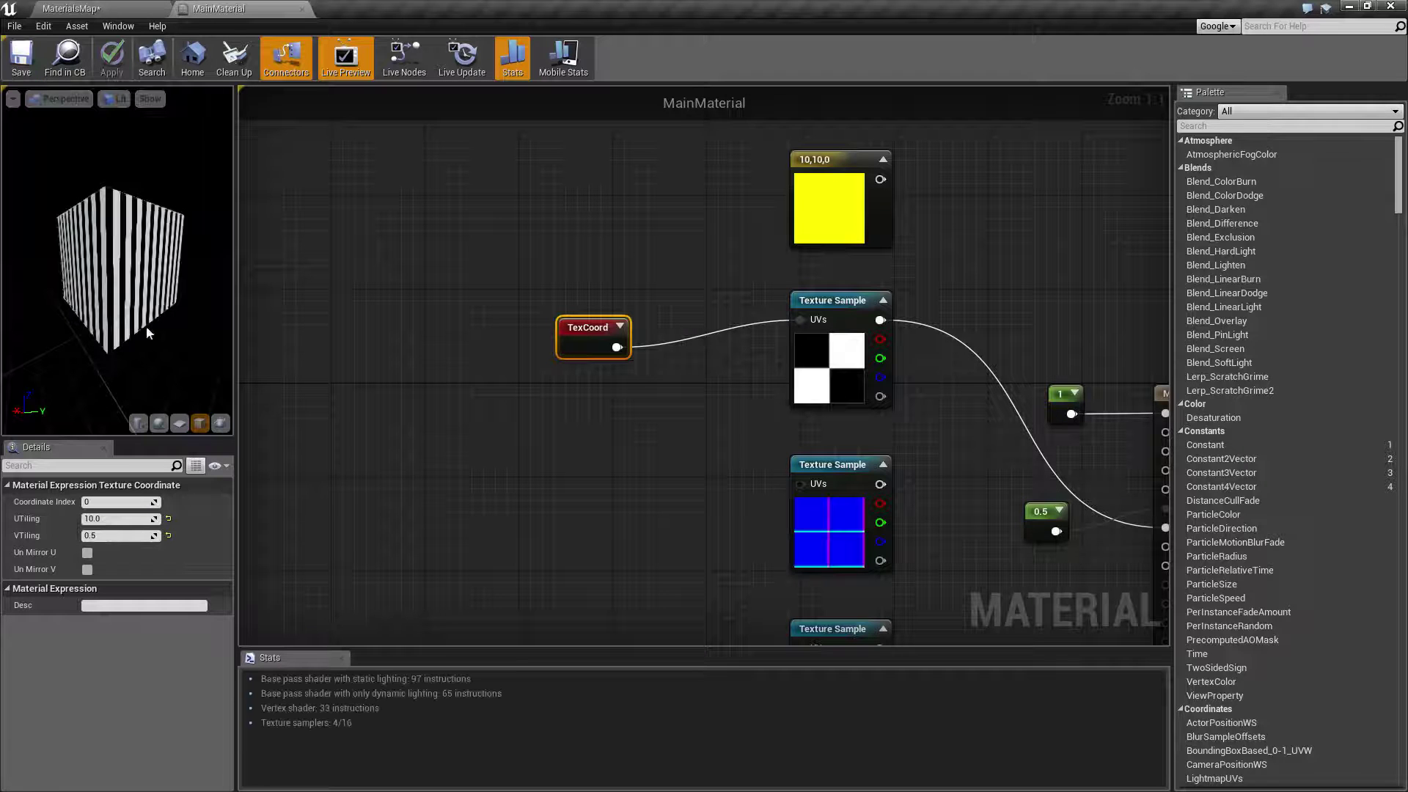
{"action": "left_click", "coordinate": [103, 8]}
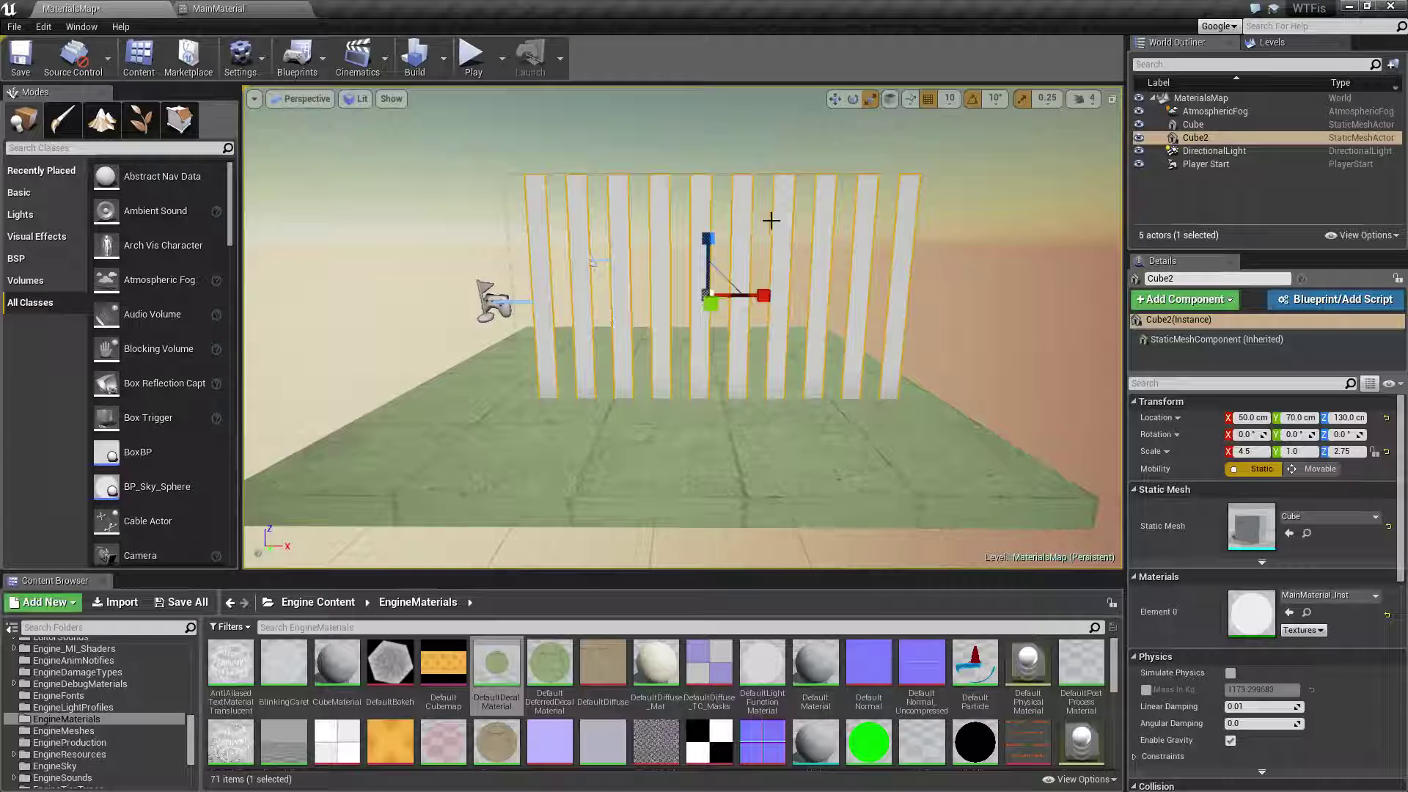
{"action": "left_click", "coordinate": [771, 217]}
{"action": "scroll", "coordinate": [852, 384], "scroll_direction": "up", "scroll_amount": 4}
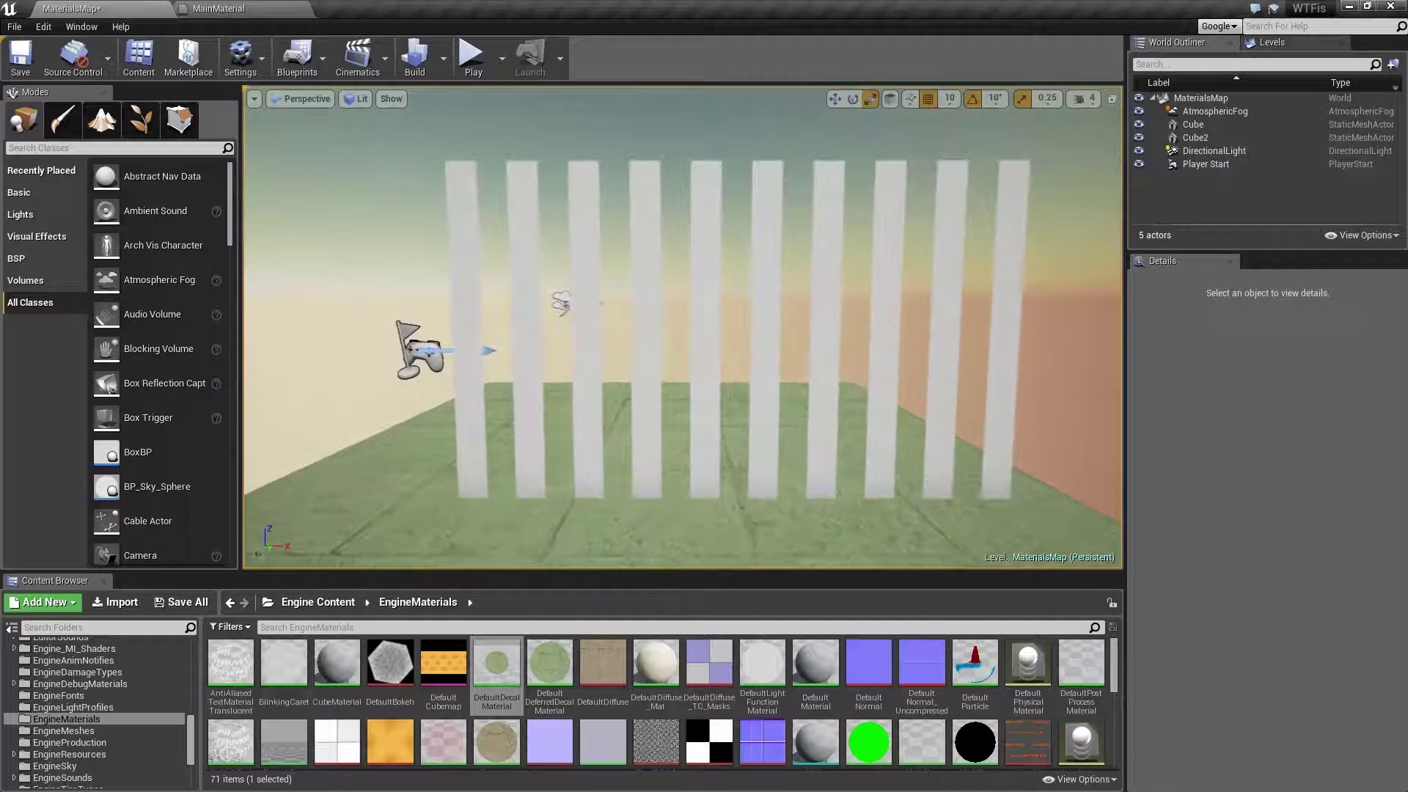
Step: Adjust the scale of the striped Cube2 in the level and deselect it to view the vertical bars
{"action": "left_click", "coordinate": [771, 433]}
{"action": "right_click_drag", "start_coordinate": [771, 433], "coordinate": [772, 418]}
{"action": "key", "text": "e"}
{"action": "key", "text": "r"}
{"action": "left_click_drag", "start_coordinate": [713, 334], "coordinate": [661, 335]}
{"action": "left_click", "coordinate": [808, 377]}
{"action": "mouse_move", "coordinate": [808, 377]}
{"action": "right_mouse_down"}
{"action": "mouse_move", "coordinate": [558, 370]}
{"action": "mouse_move", "coordinate": [763, 396]}
{"action": "mouse_move", "coordinate": [806, 374]}
{"action": "mouse_move", "coordinate": [810, 387]}
{"action": "right_mouse_up"}
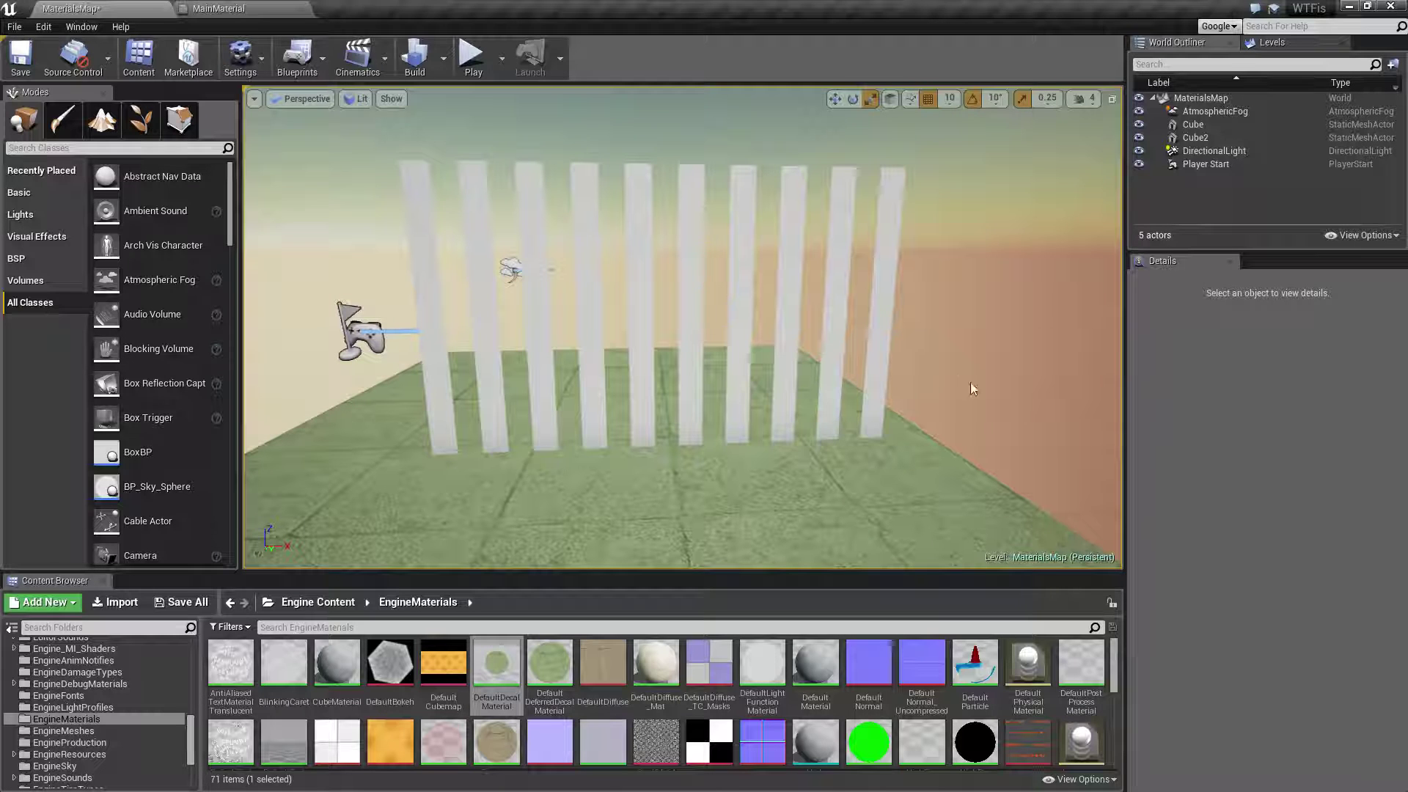
Step: Reduce the height of the striped Cube2 in the level and deselect it
{"action": "left_click", "coordinate": [647, 286]}
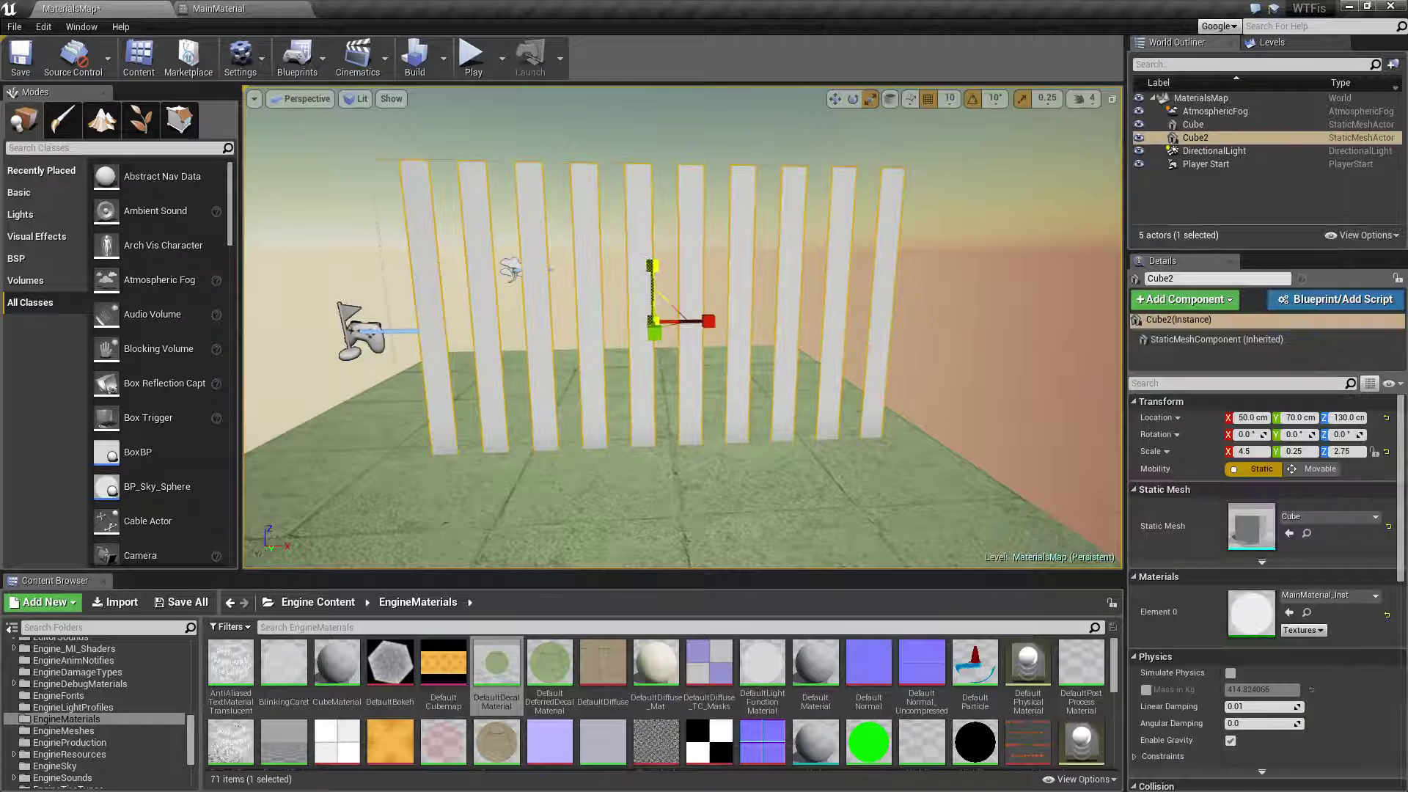
{"action": "left_click_drag", "start_coordinate": [649, 294], "coordinate": [658, 336], "text": "alt"}
{"action": "key", "text": "w"}
{"action": "left_click", "coordinate": [993, 389]}
{"action": "mouse_move", "coordinate": [729, 396]}
{"action": "right_mouse_down"}
{"action": "mouse_move", "coordinate": [638, 396]}
{"action": "mouse_move", "coordinate": [729, 396]}
{"action": "right_mouse_up"}
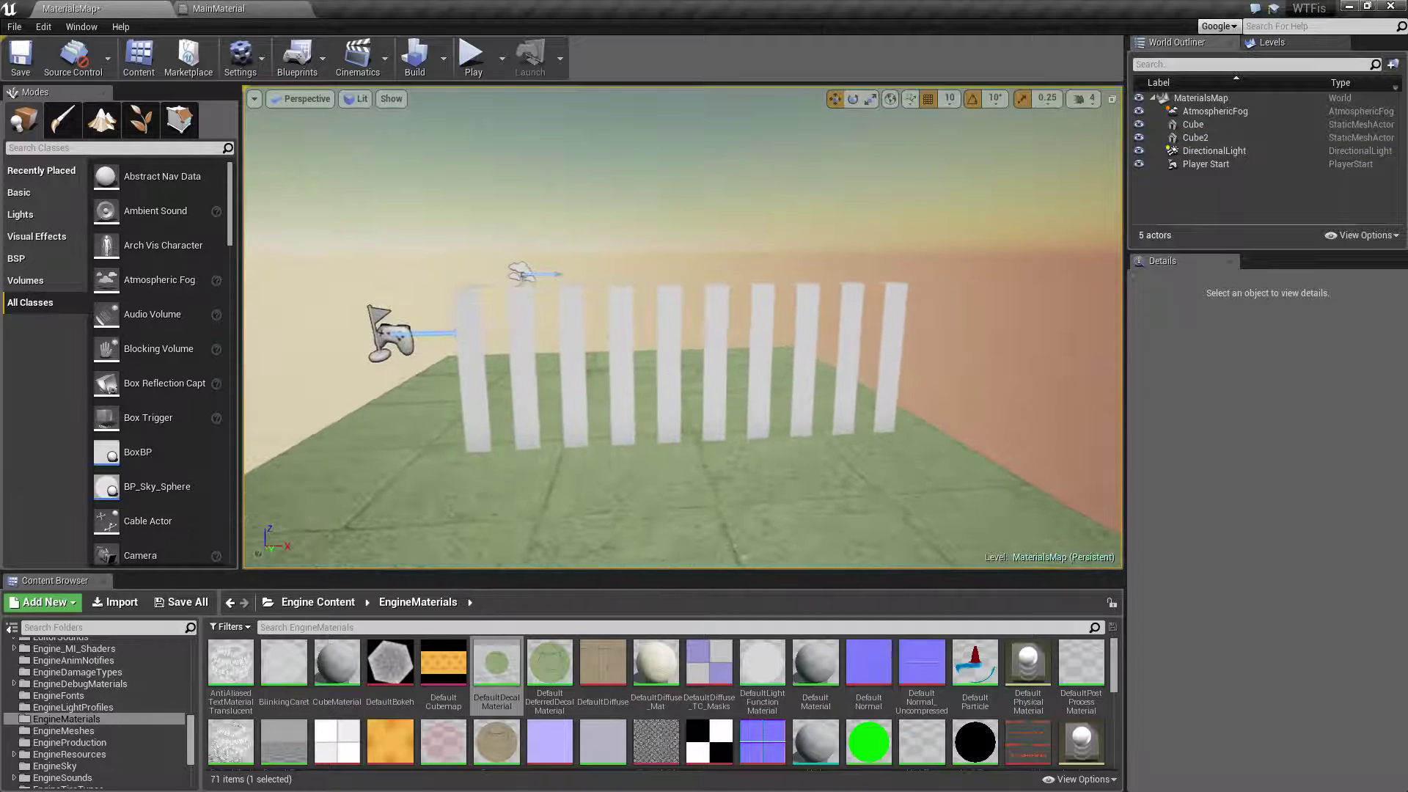
Step: Reposition the shortened Cube2 on the green floor and deselect it
{"action": "left_click", "coordinate": [724, 377]}
{"action": "left_click_drag", "start_coordinate": [723, 377], "coordinate": [673, 389]}
{"action": "key", "text": "e"}
{"action": "key", "text": "r"}
{"action": "key", "text": "w"}
{"action": "key", "text": "Escape"}
Step: Examine the masked vertical bars of Cube2 above the floor from several distances and angles
{"action": "right_click_drag", "start_coordinate": [672, 390], "coordinate": [660, 514]}
{"action": "key", "text": "s"}
{"action": "key", "text": "w"}
{"action": "key", "text": "s"}
{"action": "key", "text": "w"}
{"action": "key", "text": "s"}
{"action": "key", "text": "w"}
{"action": "key", "text": "s"}
{"action": "key", "text": "w"}
{"action": "key", "text": "s"}
{"action": "right_click_drag", "start_coordinate": [756, 465], "coordinate": [756, 465]}
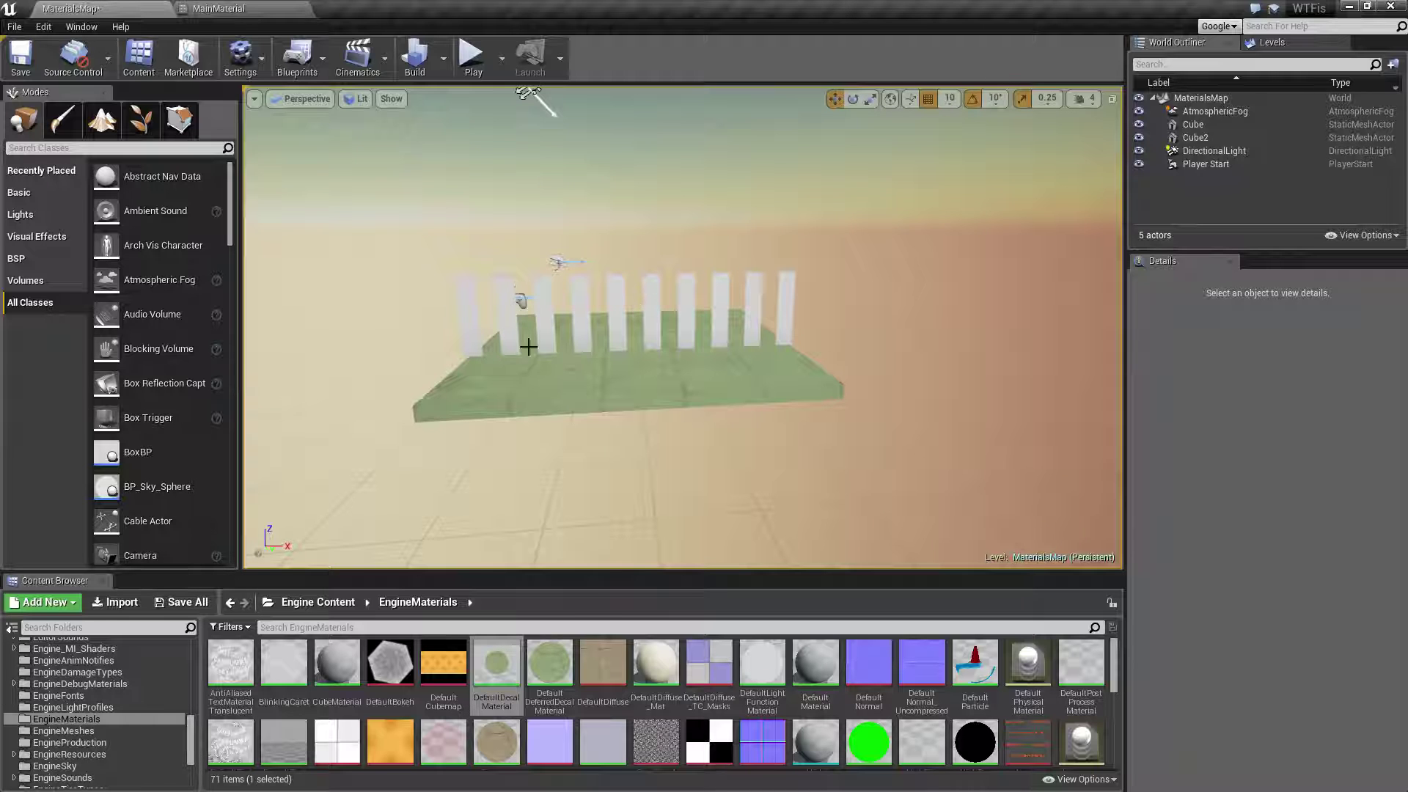
{"action": "key", "text": "a"}
{"action": "right_click_drag", "start_coordinate": [496, 339], "coordinate": [693, 412]}
{"action": "key", "text": "d"}
{"action": "key", "text": "w"}
{"action": "key", "text": "s"}
{"action": "key", "text": "a"}
{"action": "key", "text": "d"}
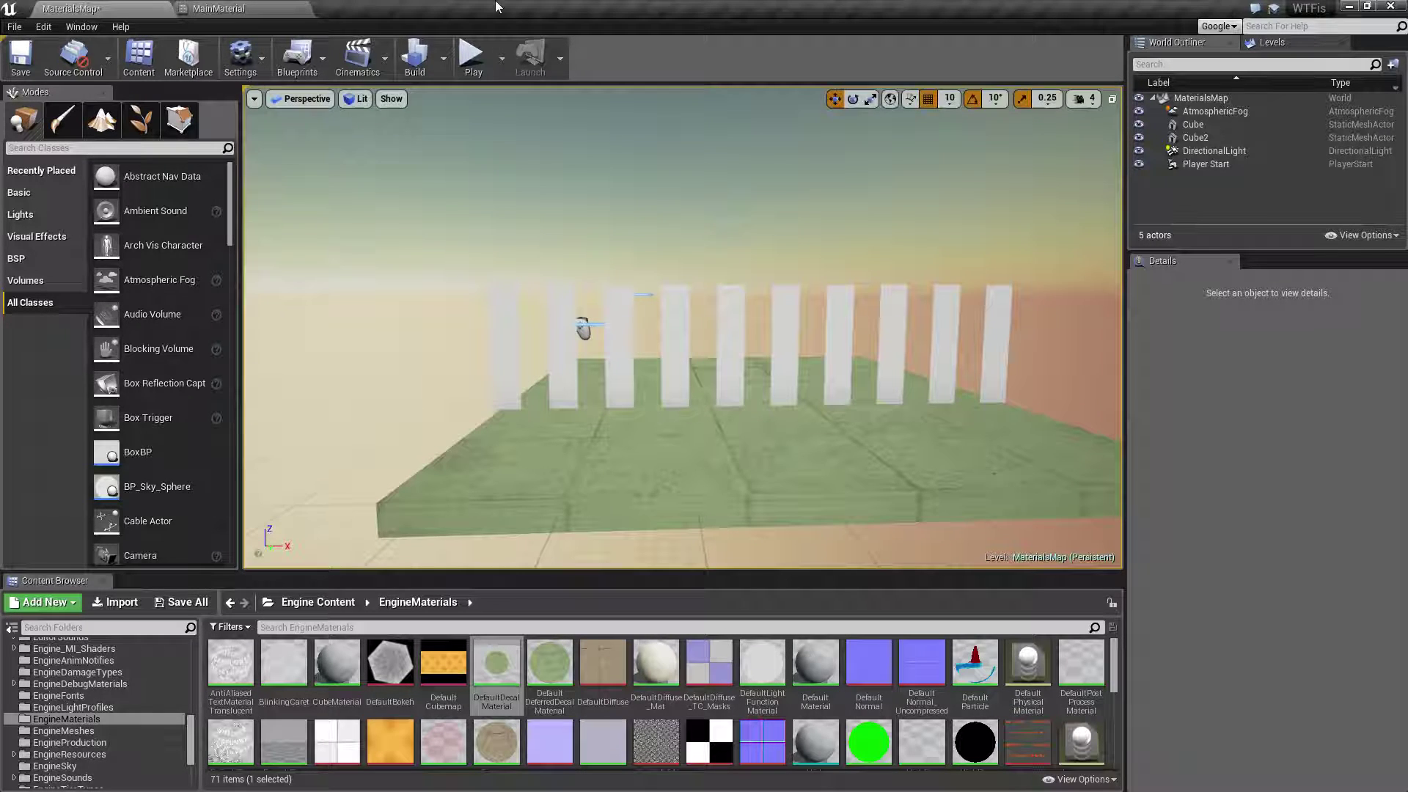
Step: Switch to the MainMaterial graph, view the striped preview mesh from the front, and examine the material's inputs around Opacity Mask
{"action": "left_click", "coordinate": [218, 8]}
{"action": "right_click_drag", "start_coordinate": [1014, 559], "coordinate": [707, 430]}
{"action": "right_click_drag", "start_coordinate": [816, 526], "coordinate": [835, 529]}
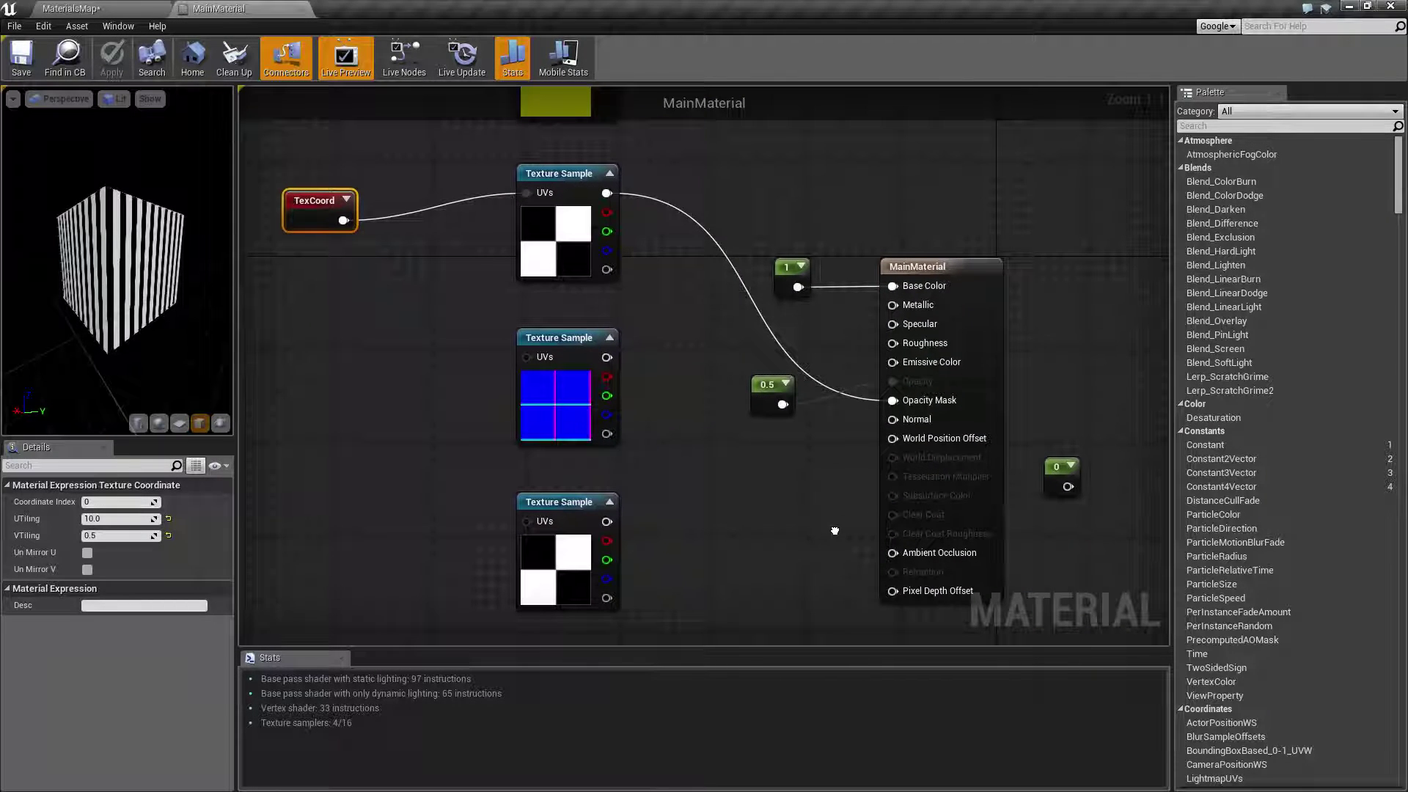
{"action": "left_click_drag", "start_coordinate": [196, 258], "coordinate": [167, 264]}
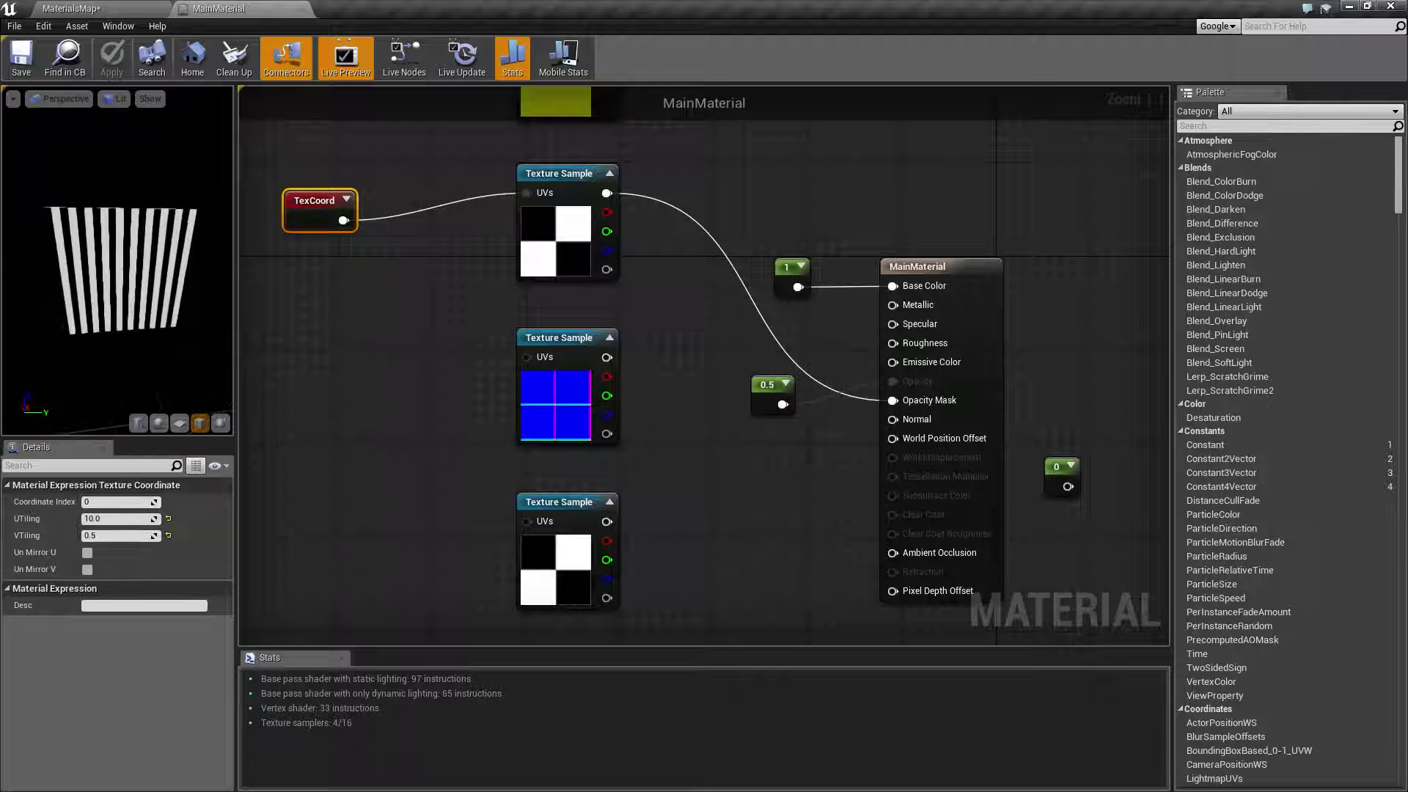
{"action": "left_click", "coordinate": [894, 382], "text": "alt"}
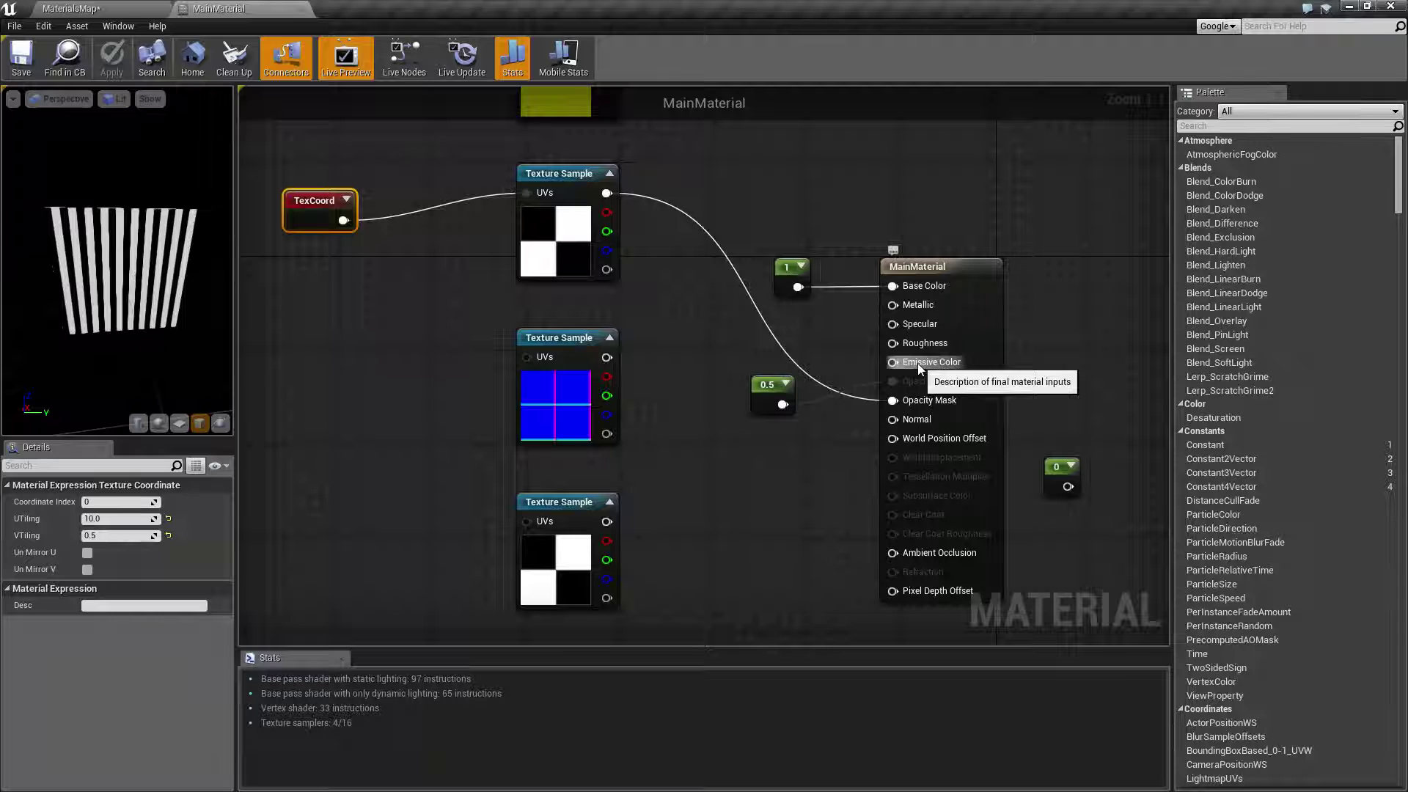
{"action": "right_click_drag", "start_coordinate": [813, 443], "coordinate": [759, 443]}
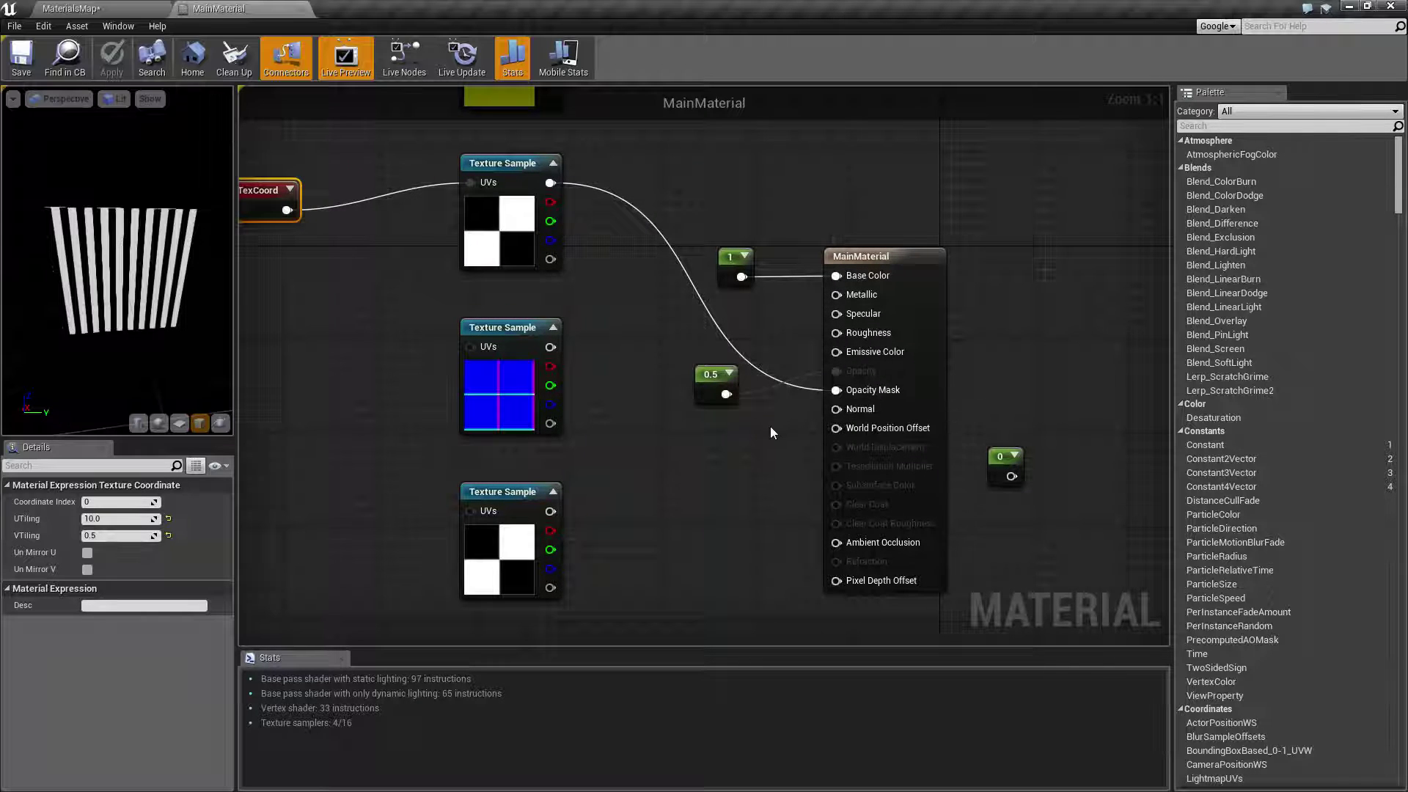